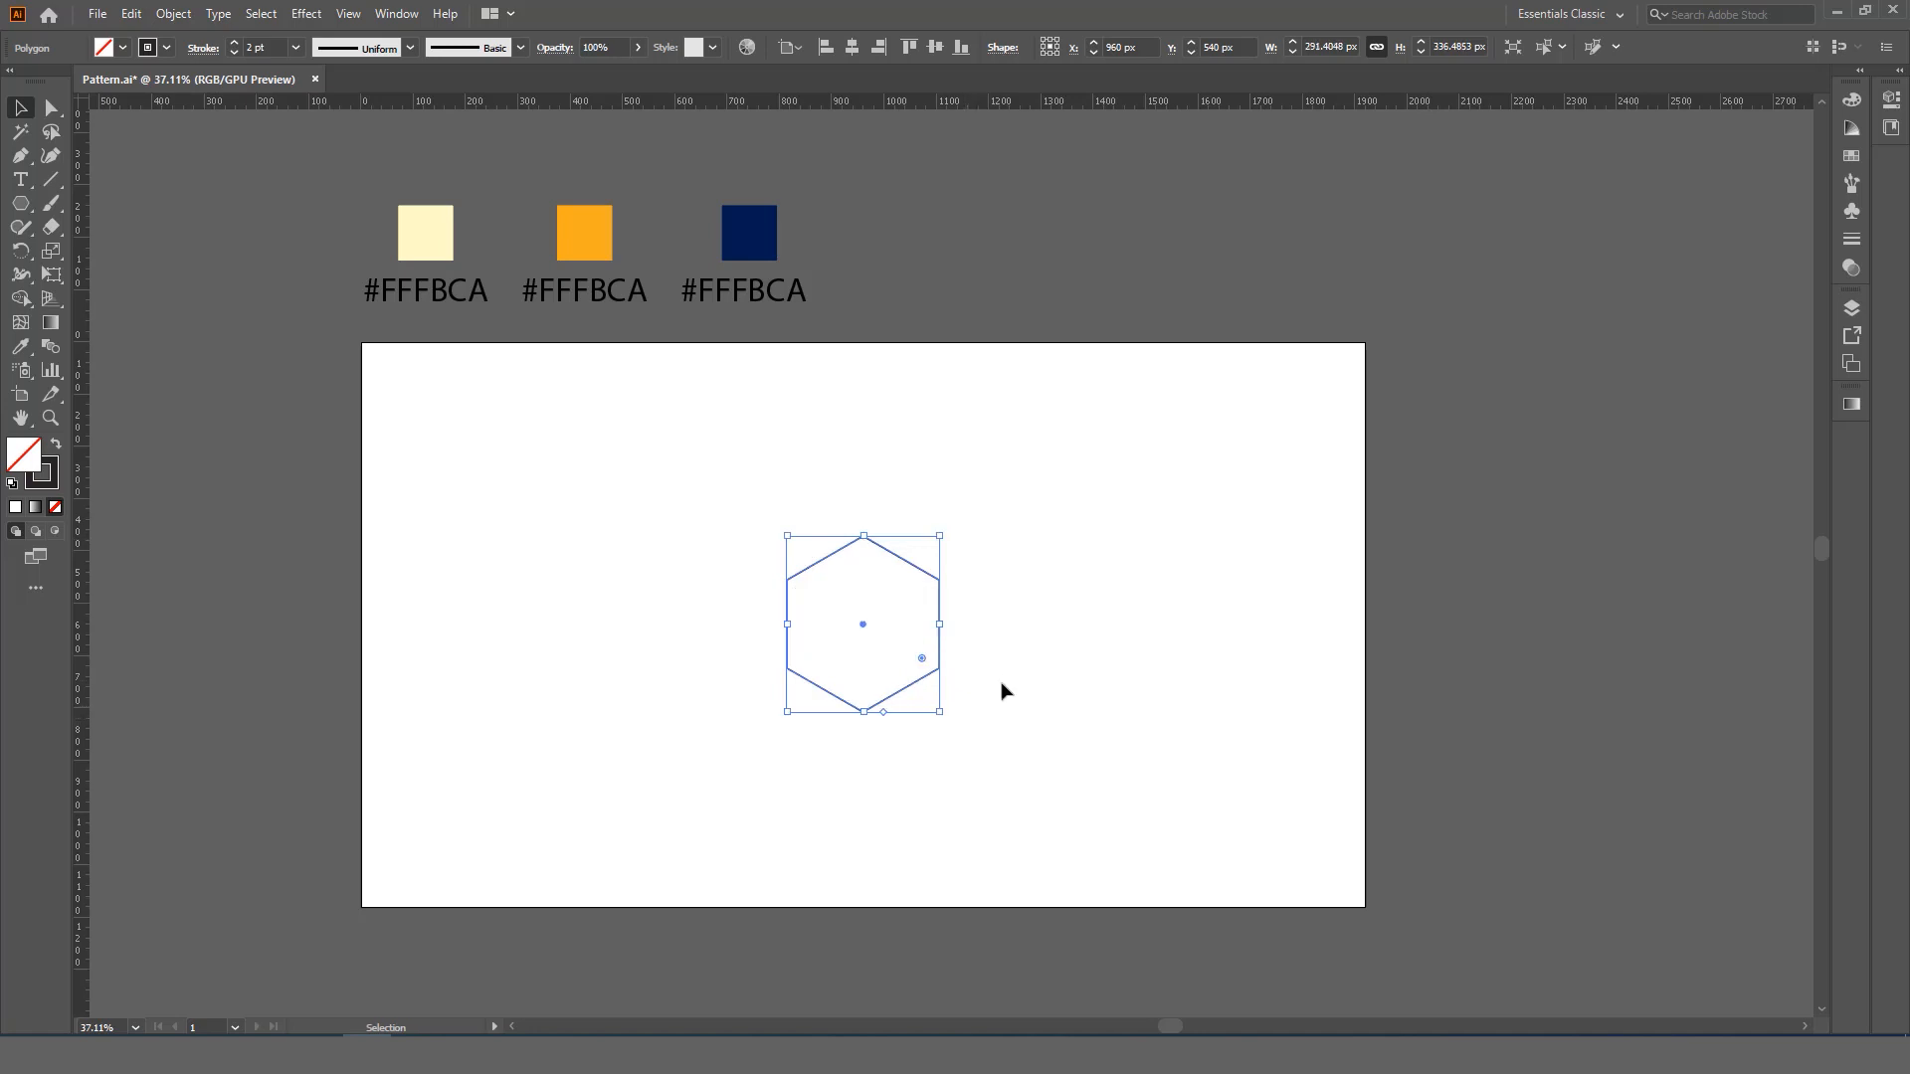
# - Duplicate the hexagon in place and move the copy diagonally down-left so its upper-right corner meets the original's center
pyautogui.click(1005, 676)
pyautogui.click(836, 663)
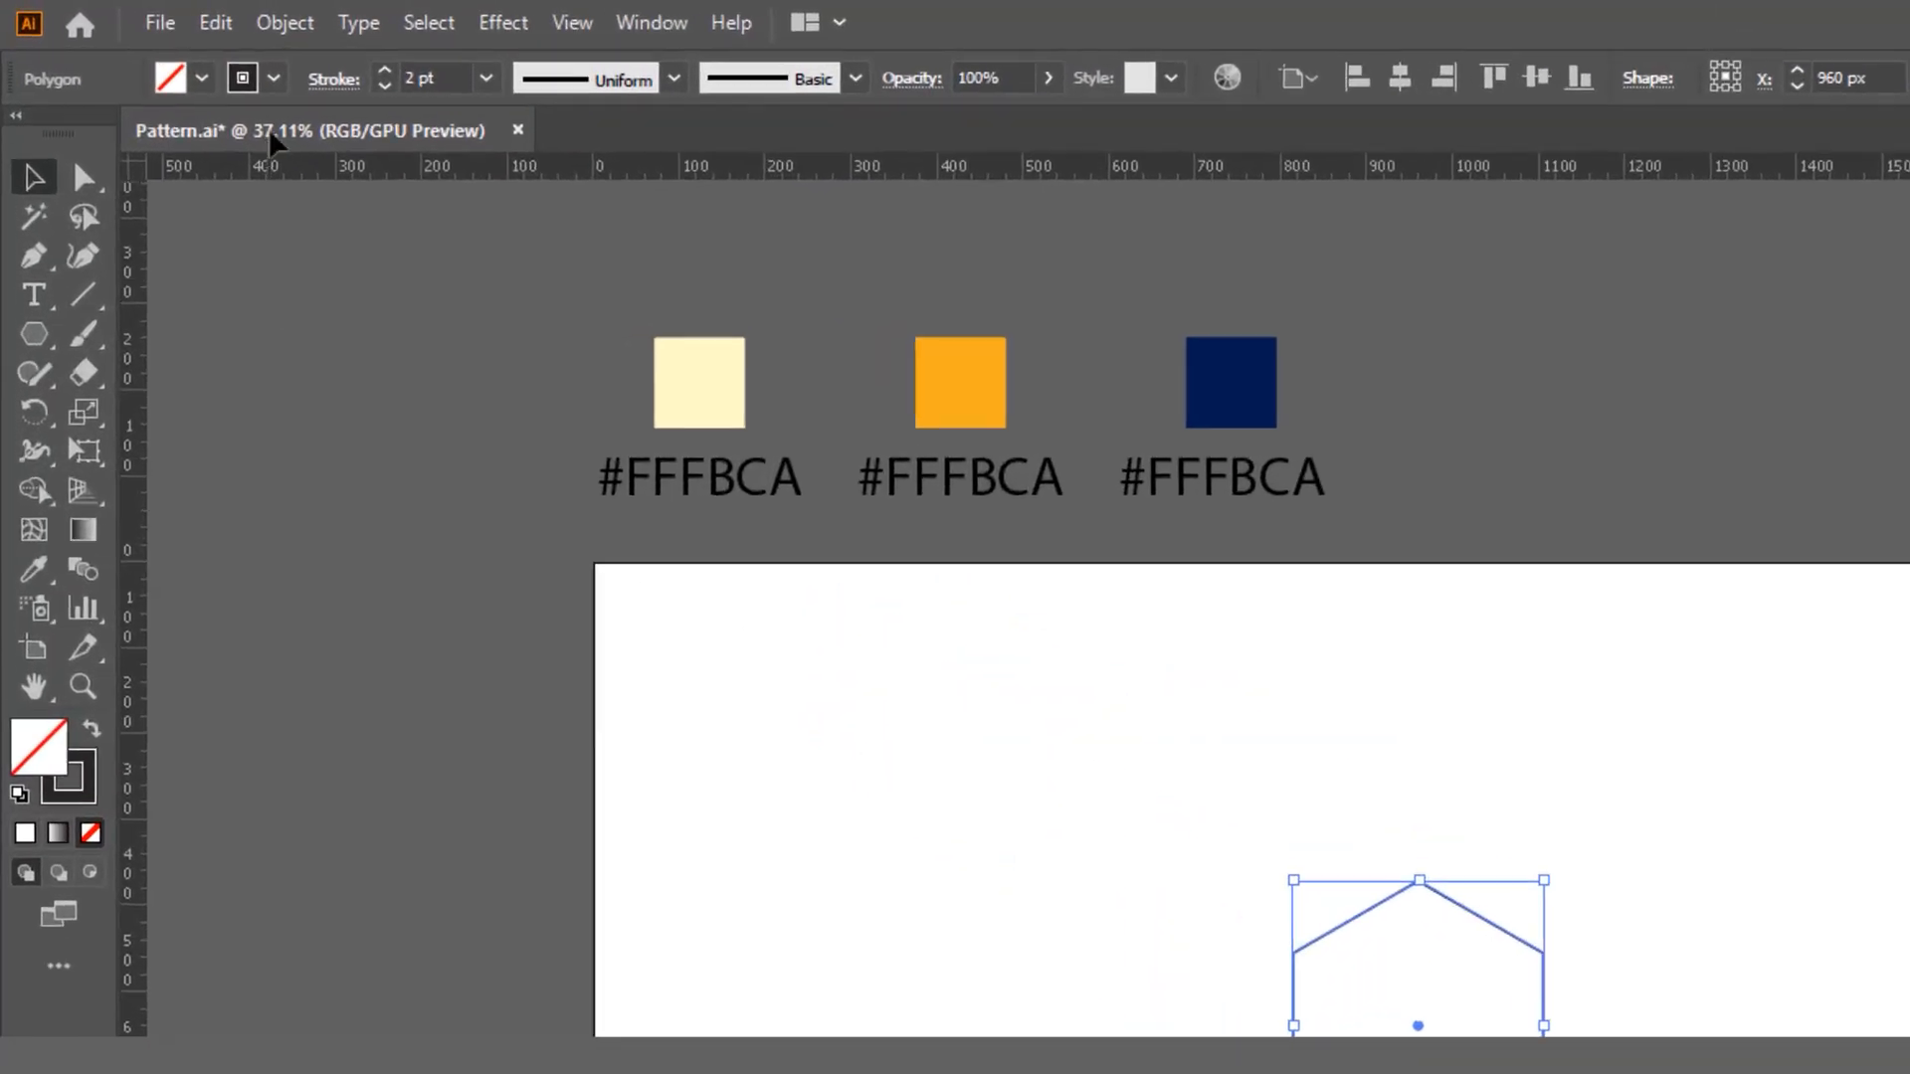
pyautogui.click(137, 18)
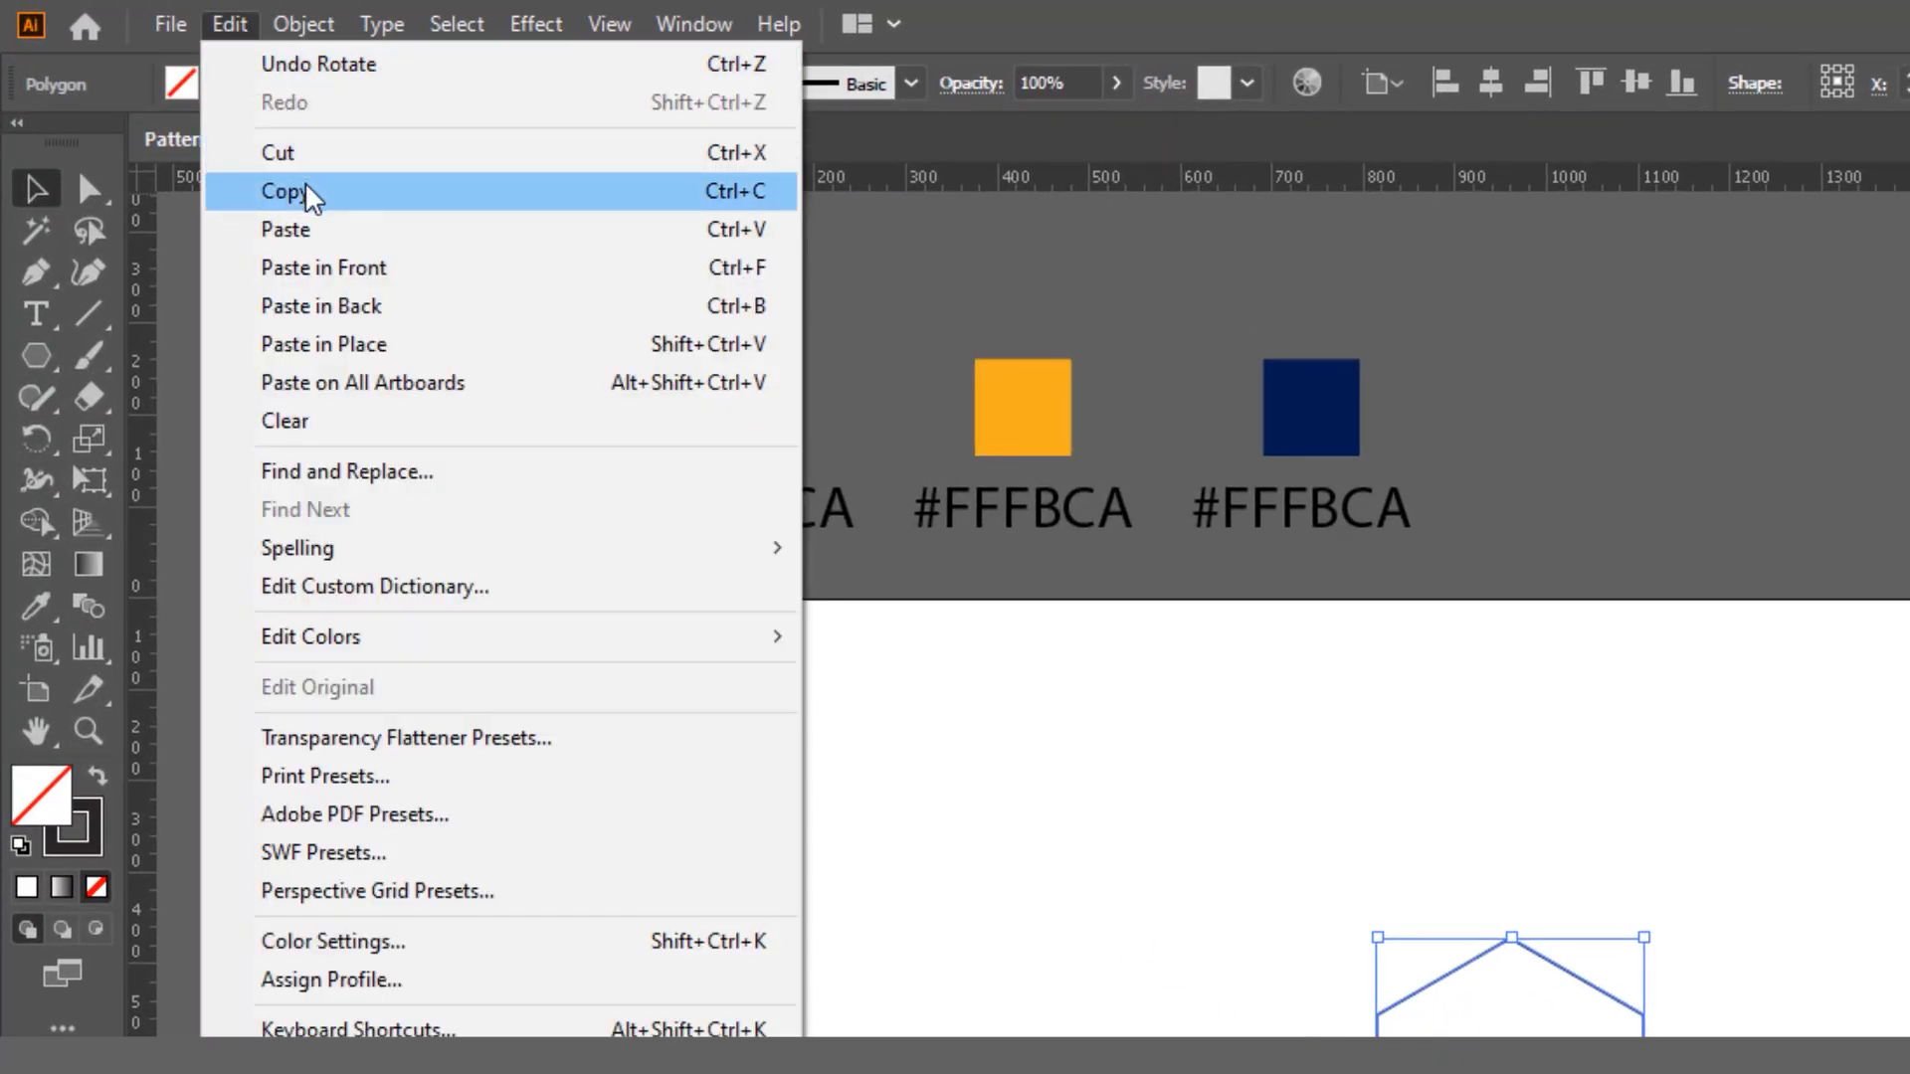
pyautogui.click(307, 192)
pyautogui.click(234, 26)
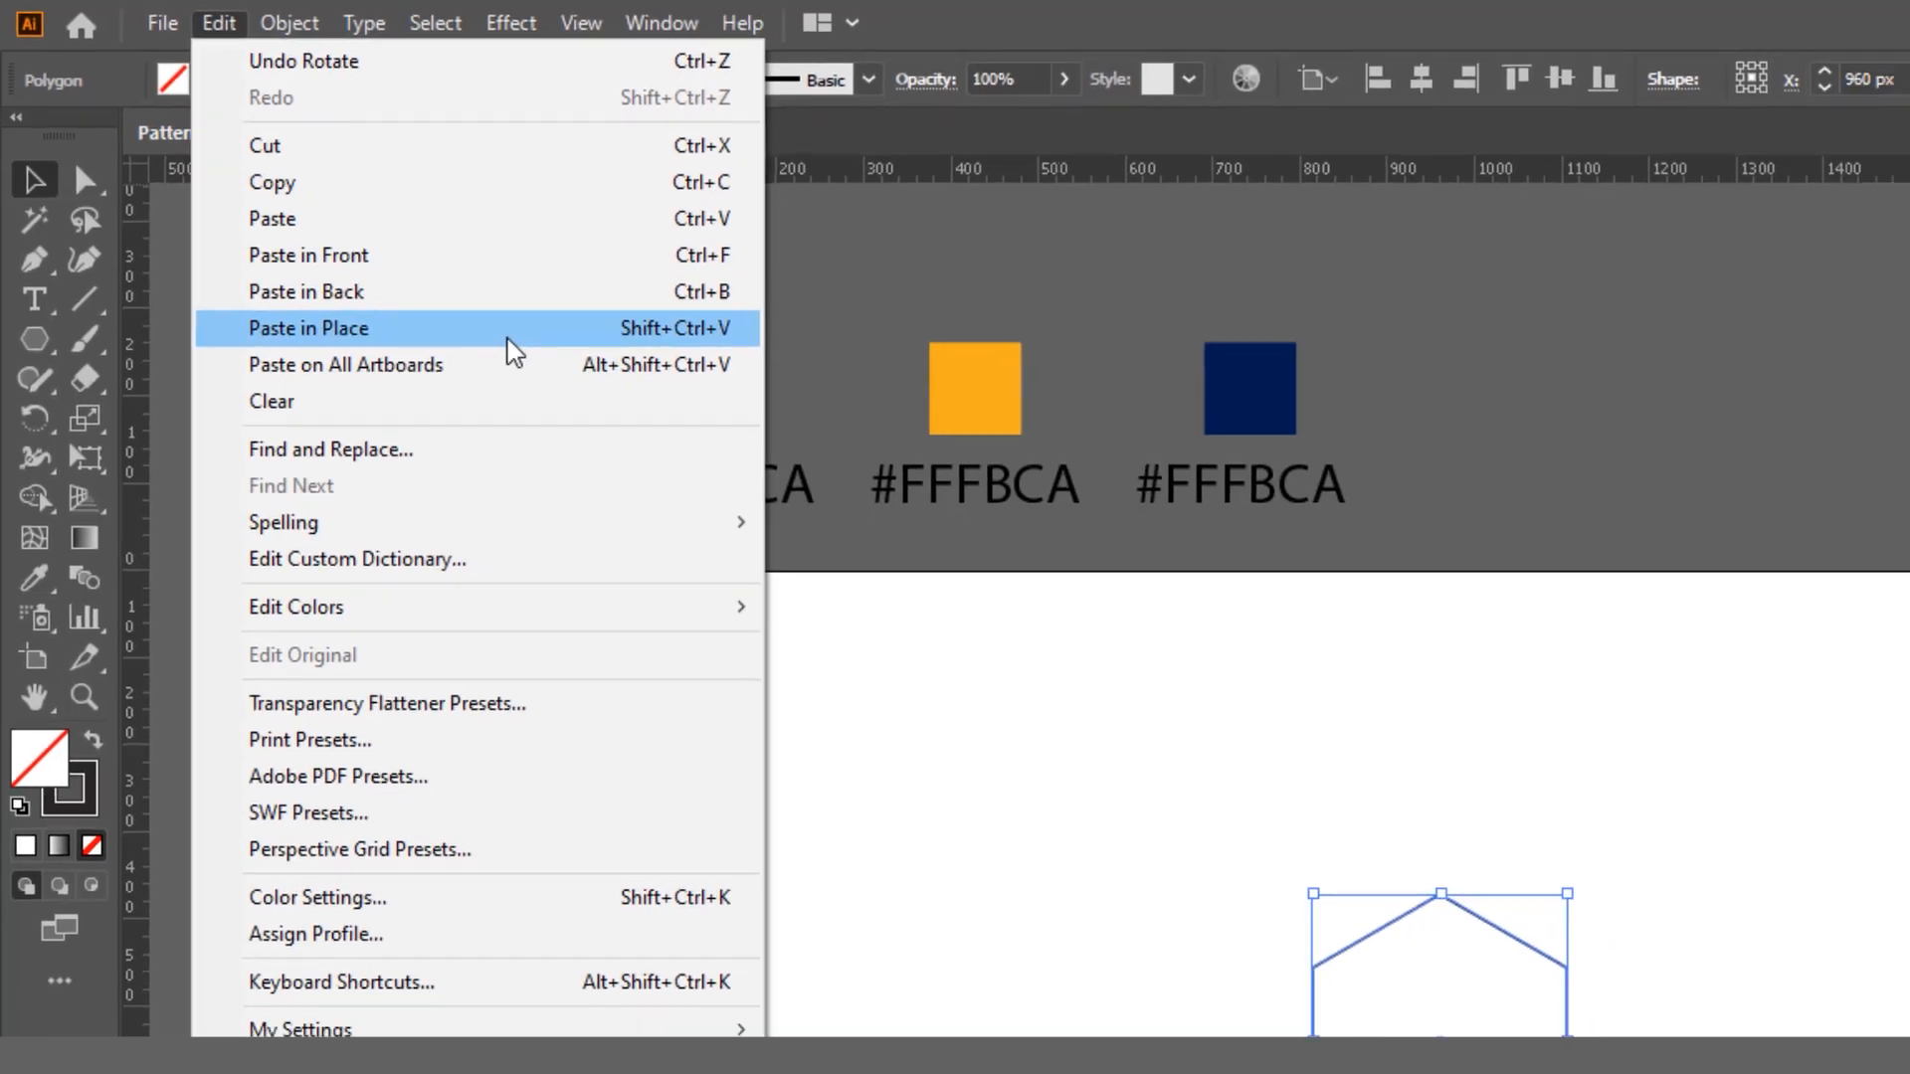
pyautogui.click(517, 345)
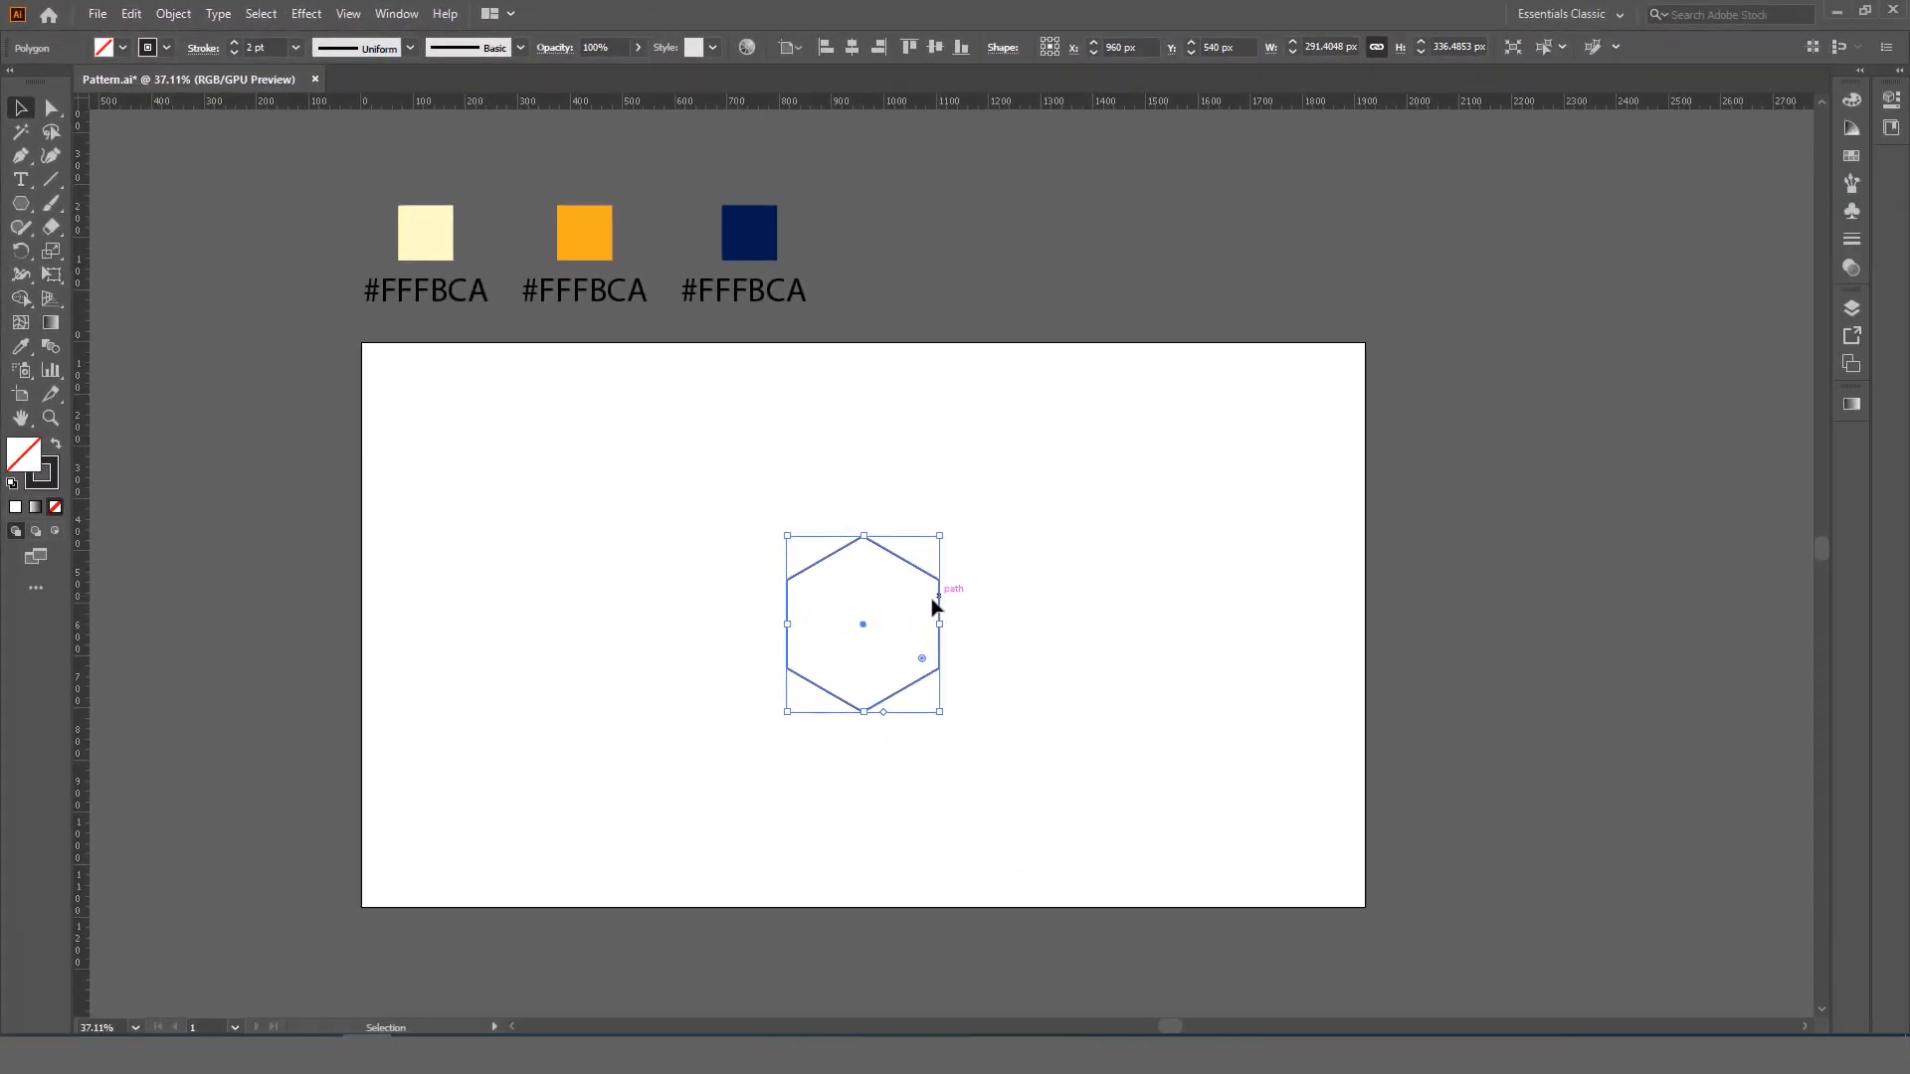
pyautogui.moveTo(934, 606); pyautogui.dragTo(861, 647)
pyautogui.click(1066, 612)
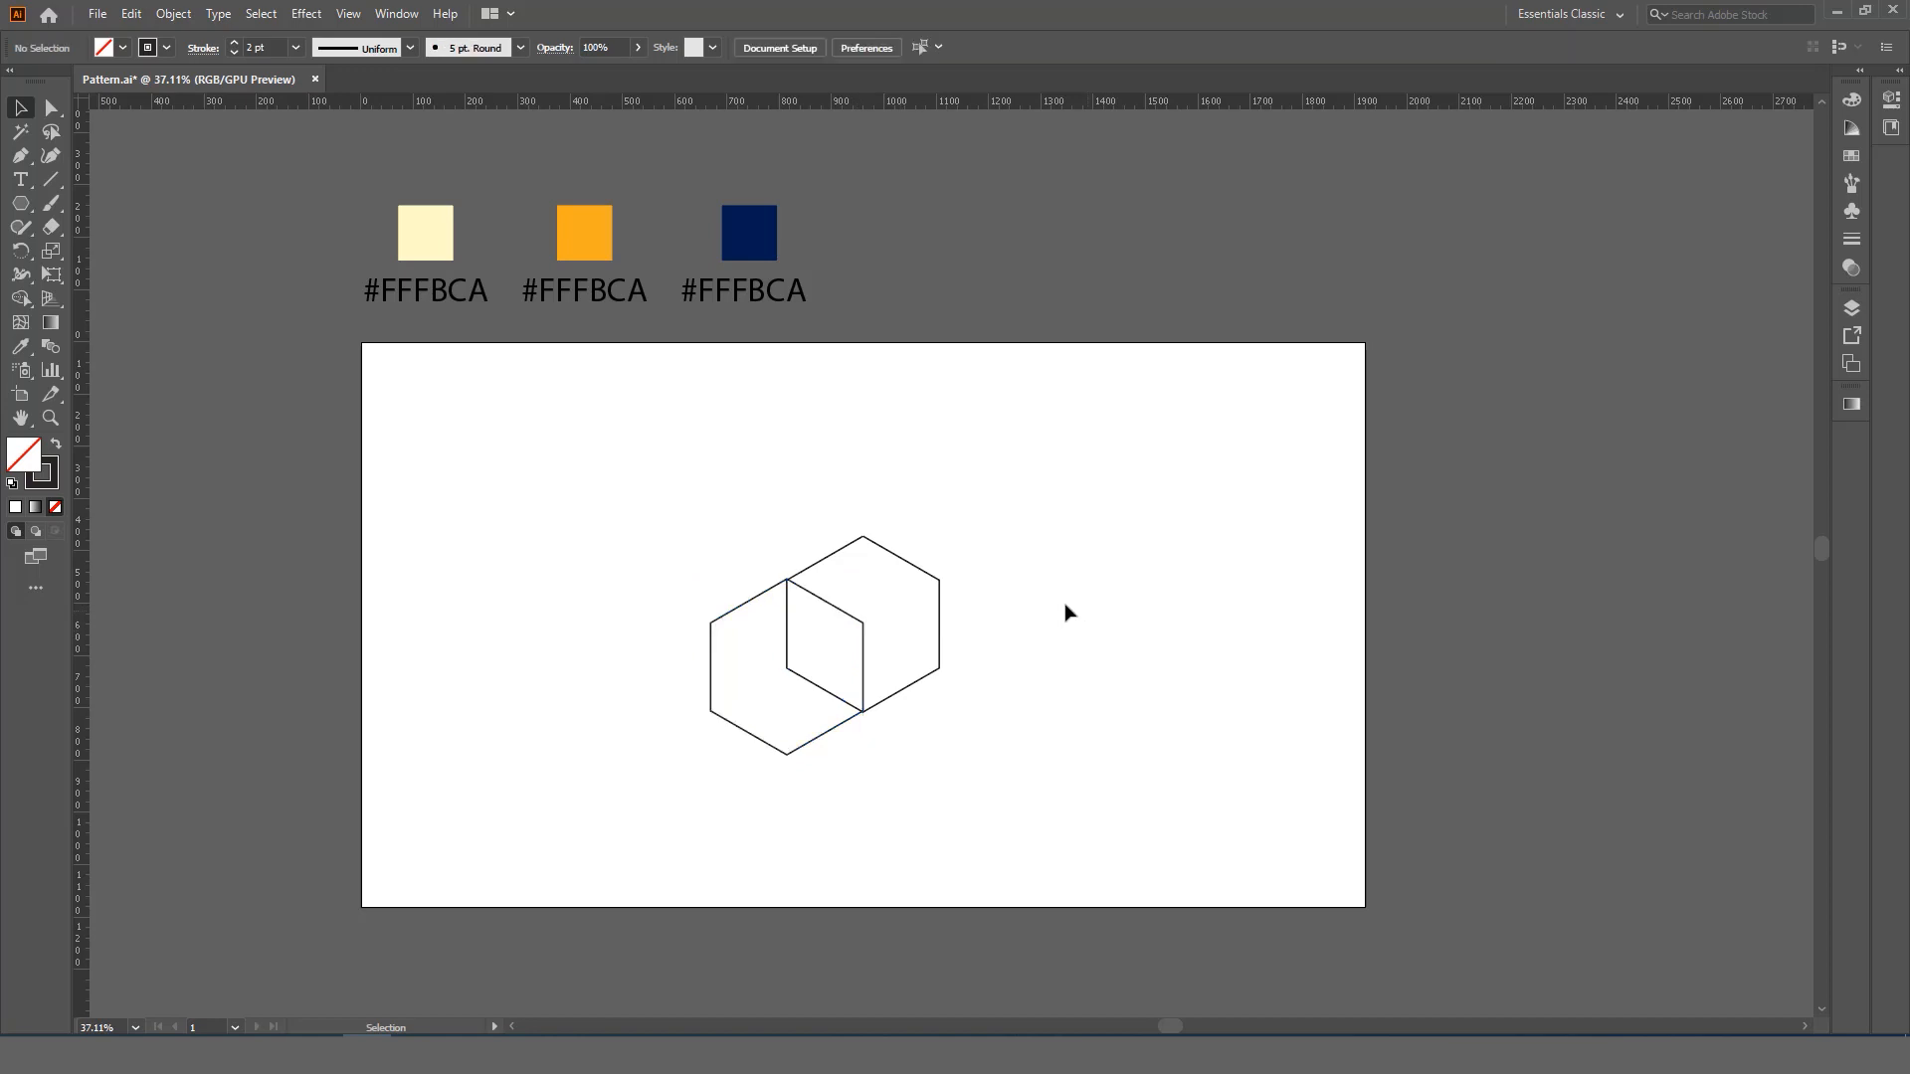
# - Zoom in on the overlapping hexagon corners and switch the artwork display to Outline mode
pyautogui.click(53, 418)
pyautogui.moveTo(734, 577); pyautogui.dragTo(990, 679)
pyautogui.press('space')
pyautogui.moveTo(935, 643); pyautogui.dragTo(705, 547)
pyautogui.moveTo(740, 575); pyautogui.dragTo(878, 674)
pyautogui.press('space')
pyautogui.moveTo(688, 423); pyautogui.dragTo(687, 392)
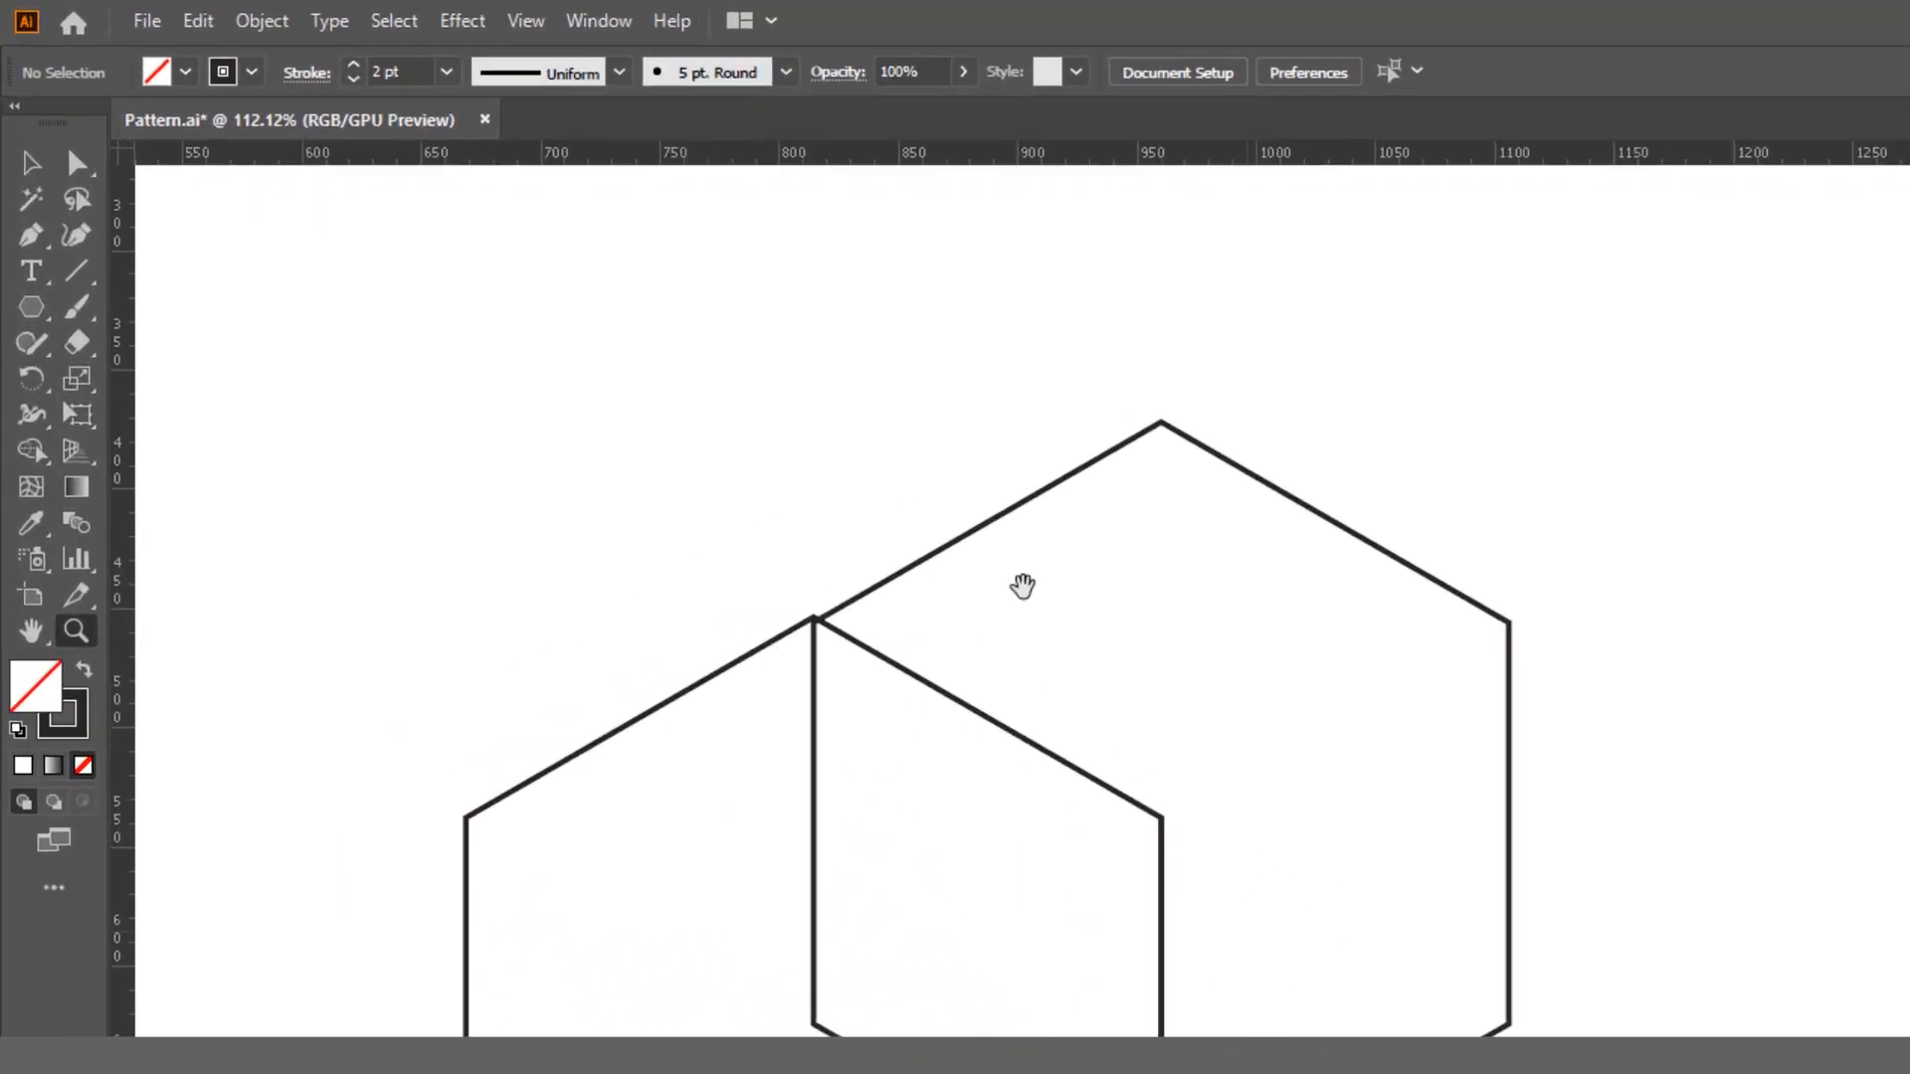
pyautogui.click(357, 15)
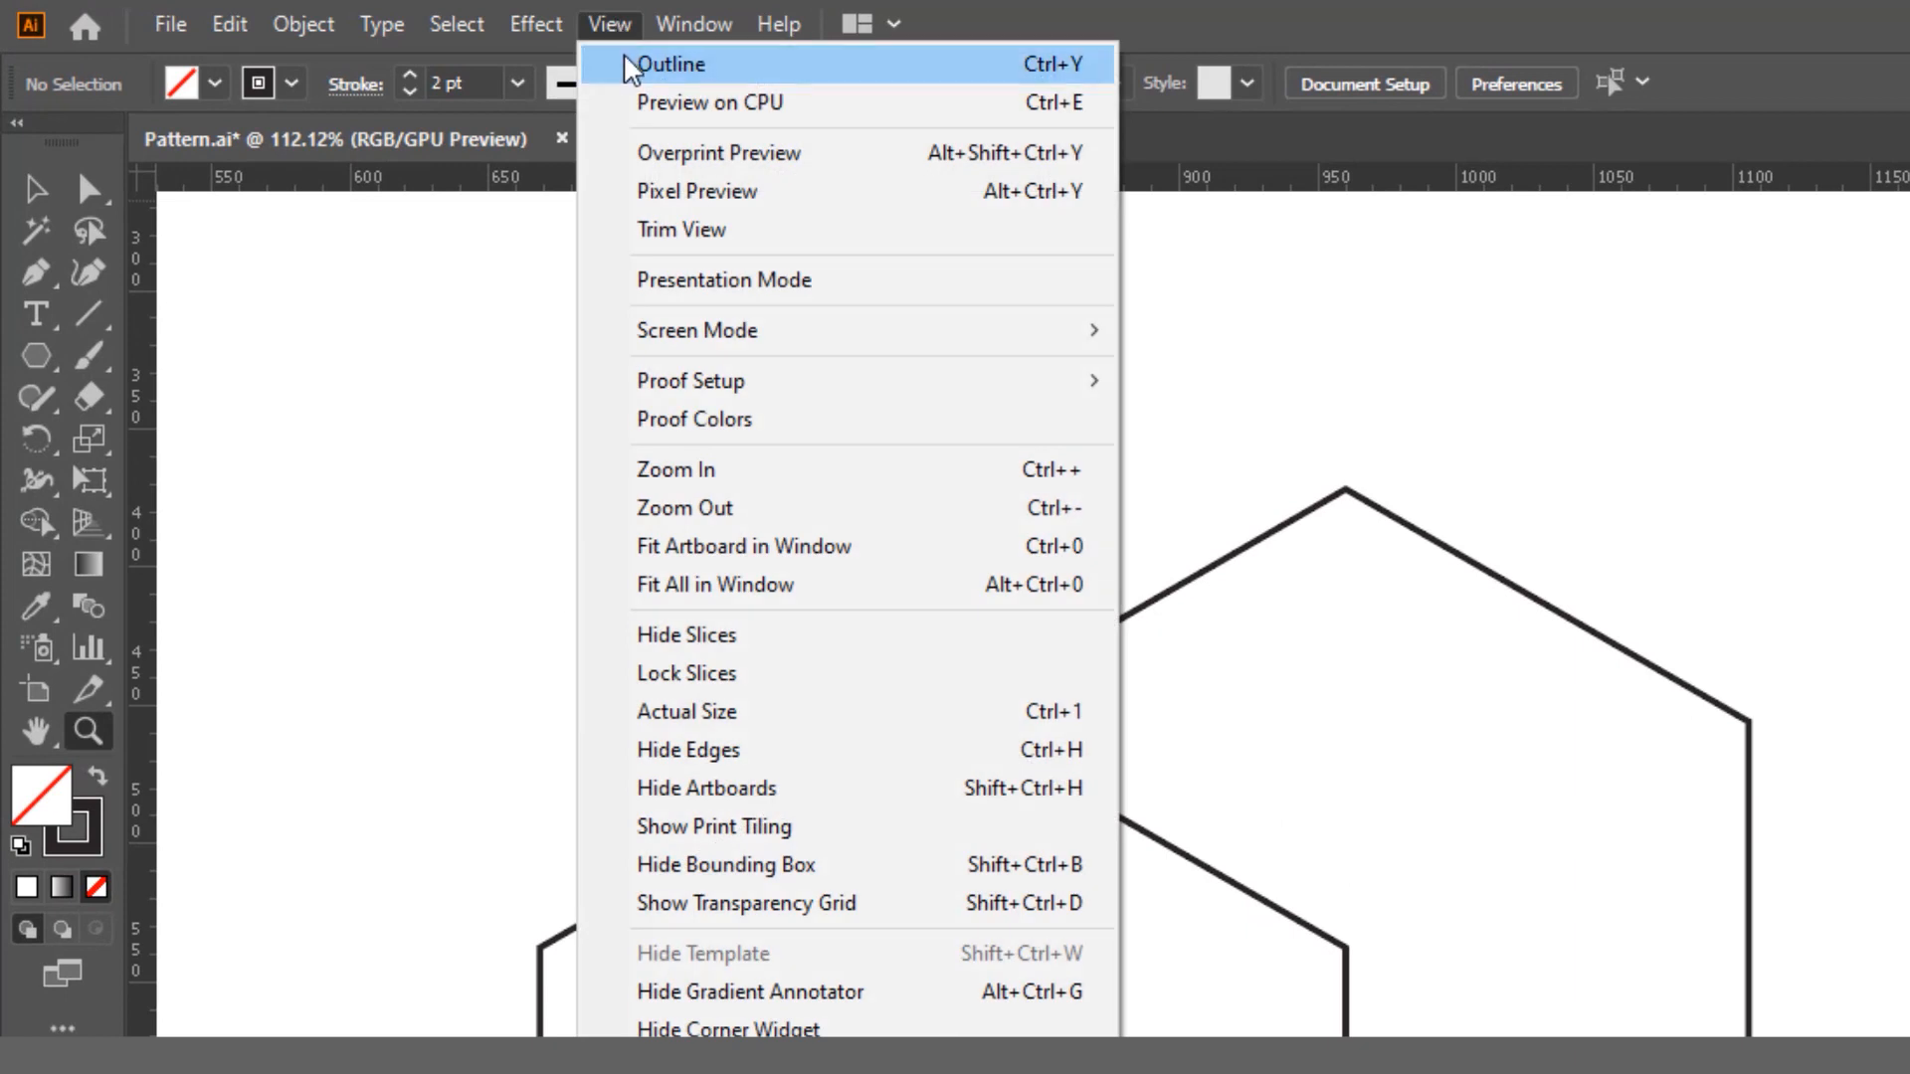
pyautogui.click(627, 63)
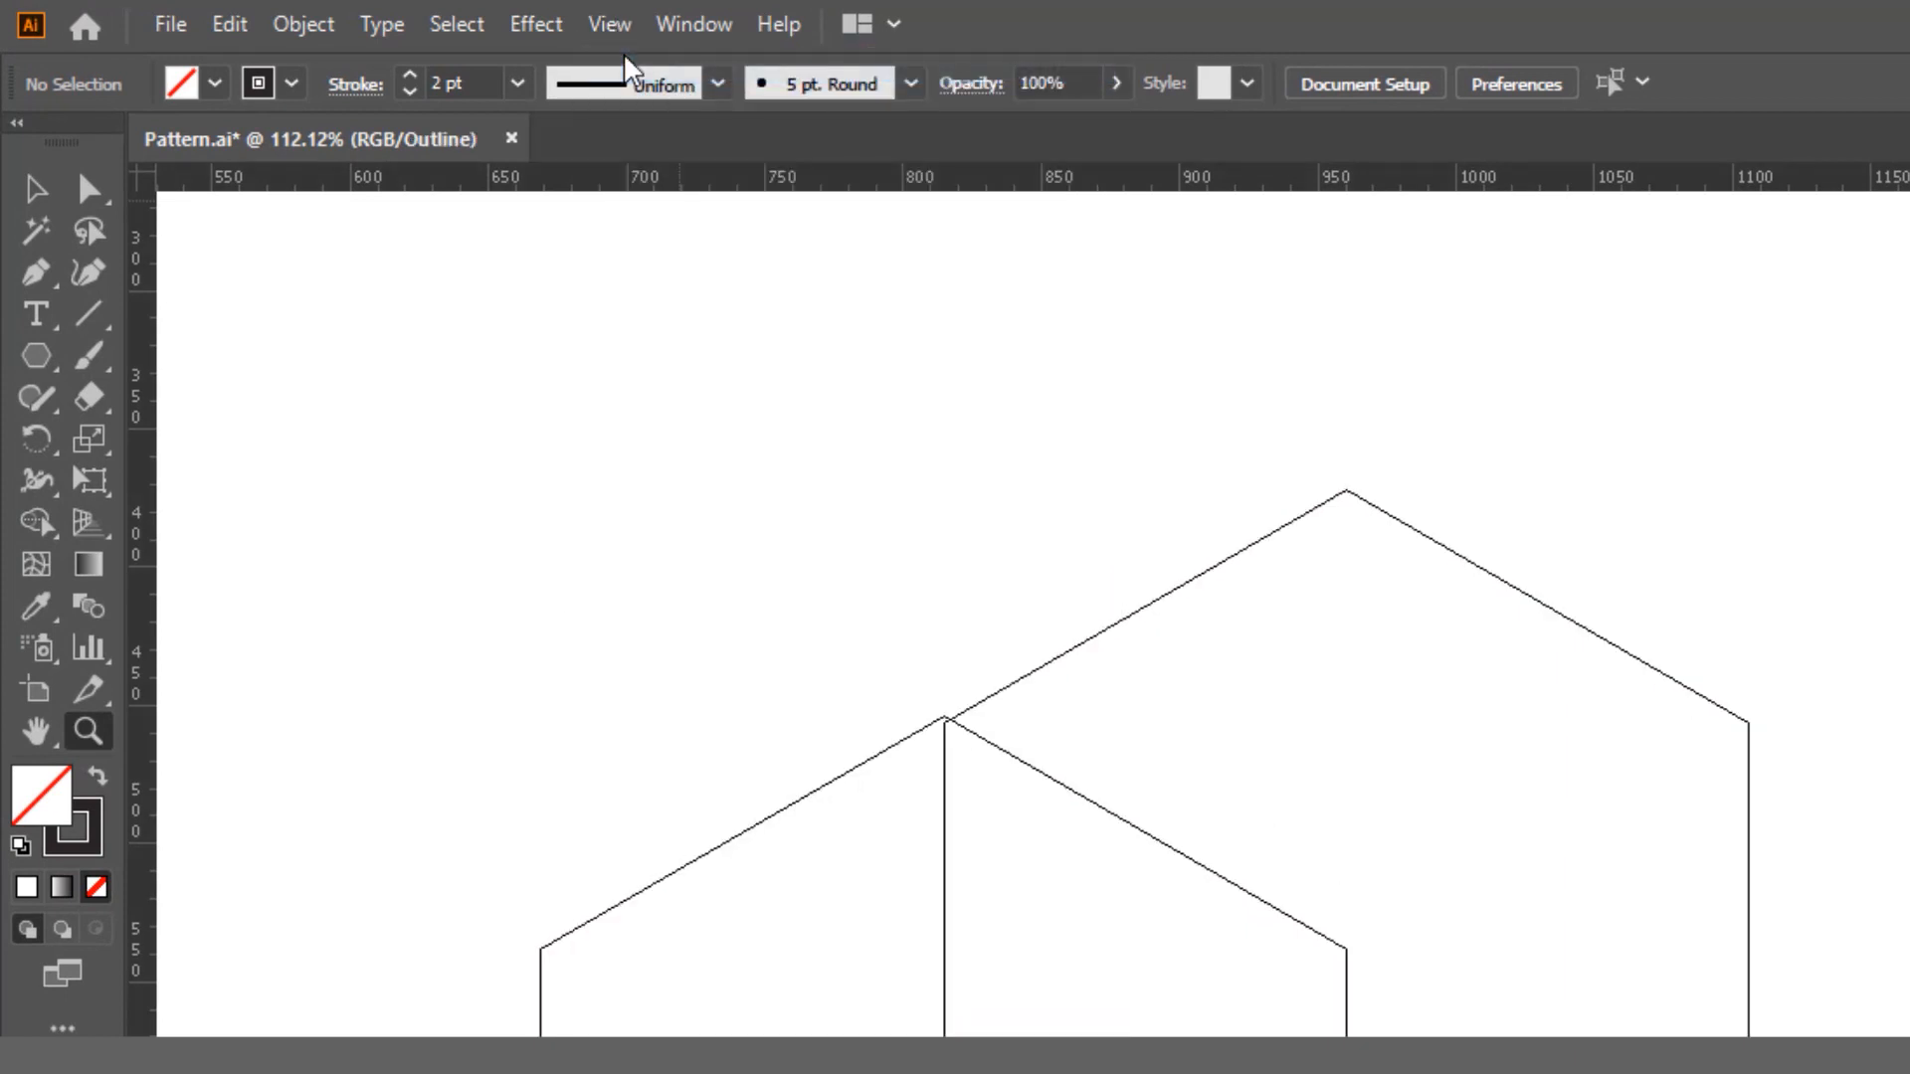
# - Nudge the lower-left hexagon down so its top vertex lands exactly on the original hexagon's upper-left corner
pyautogui.moveTo(798, 687); pyautogui.dragTo(1683, 1073)
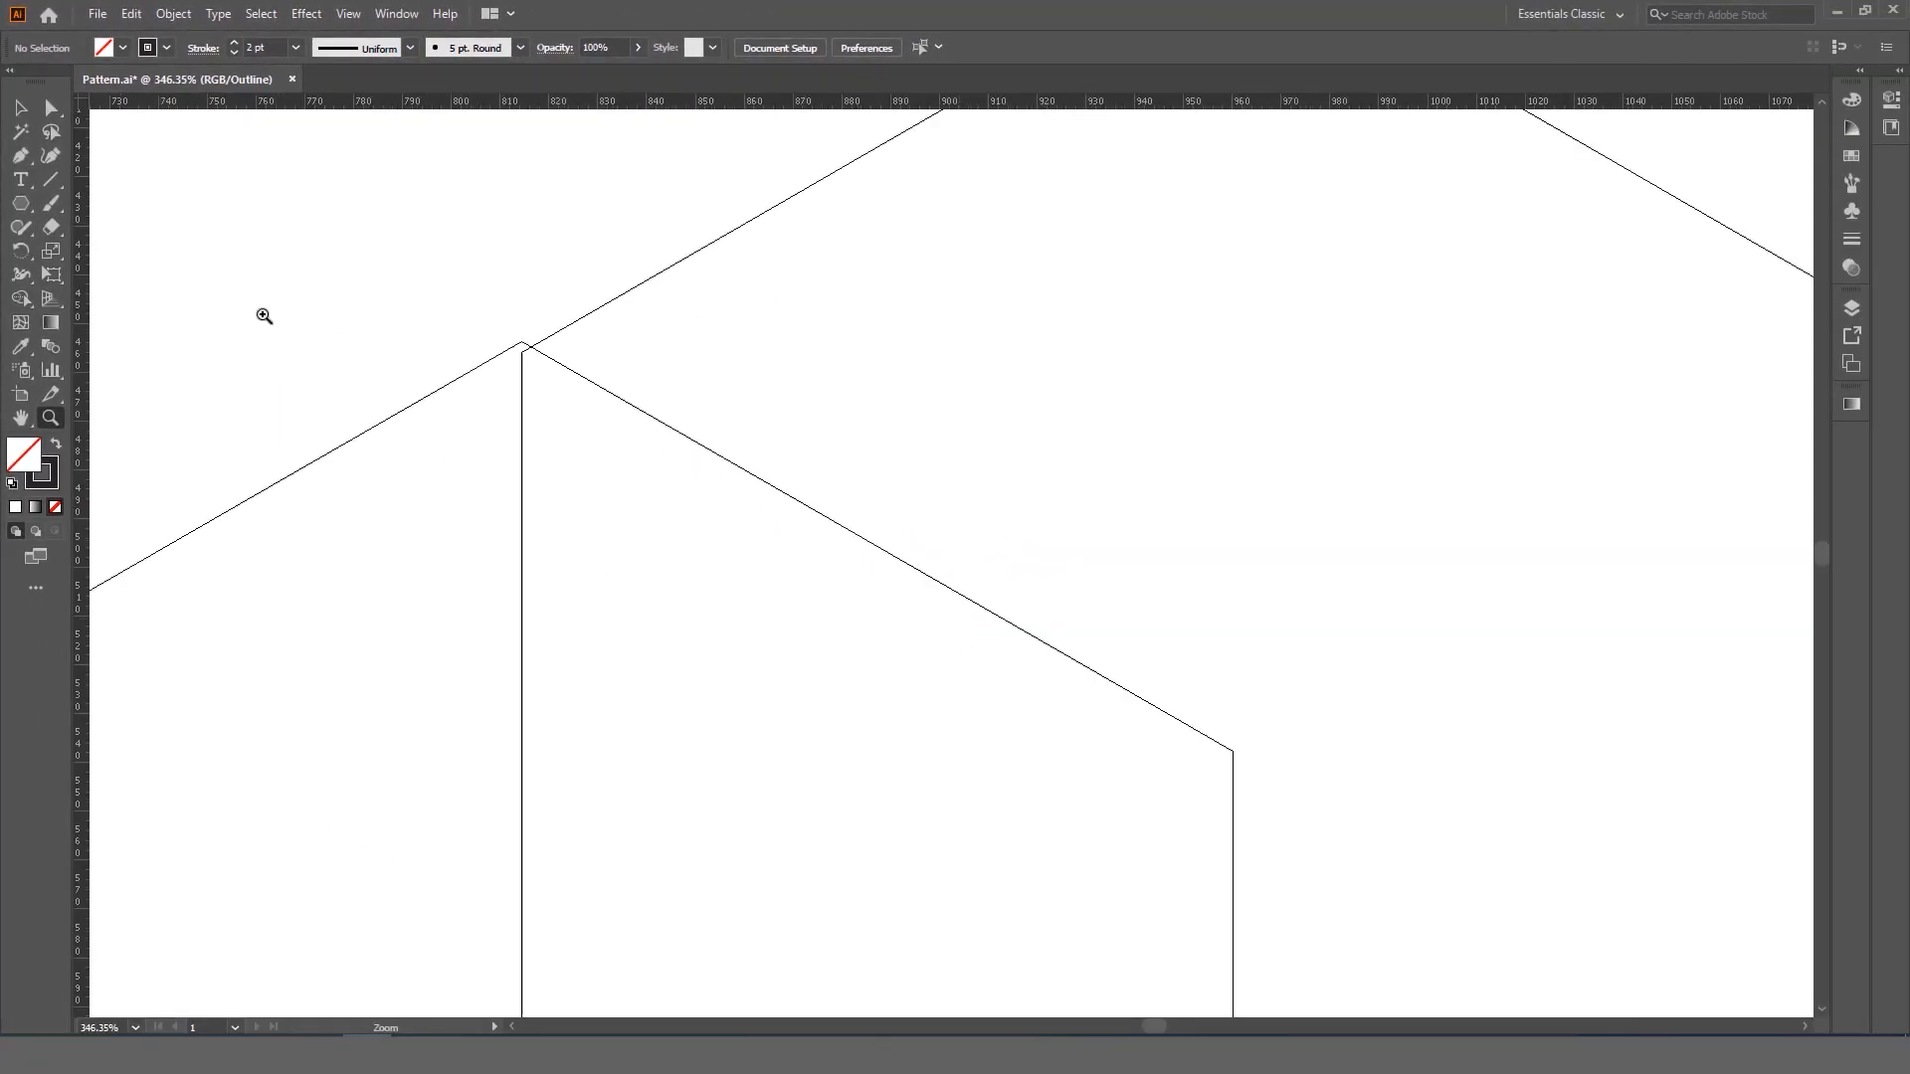
pyautogui.click(22, 108)
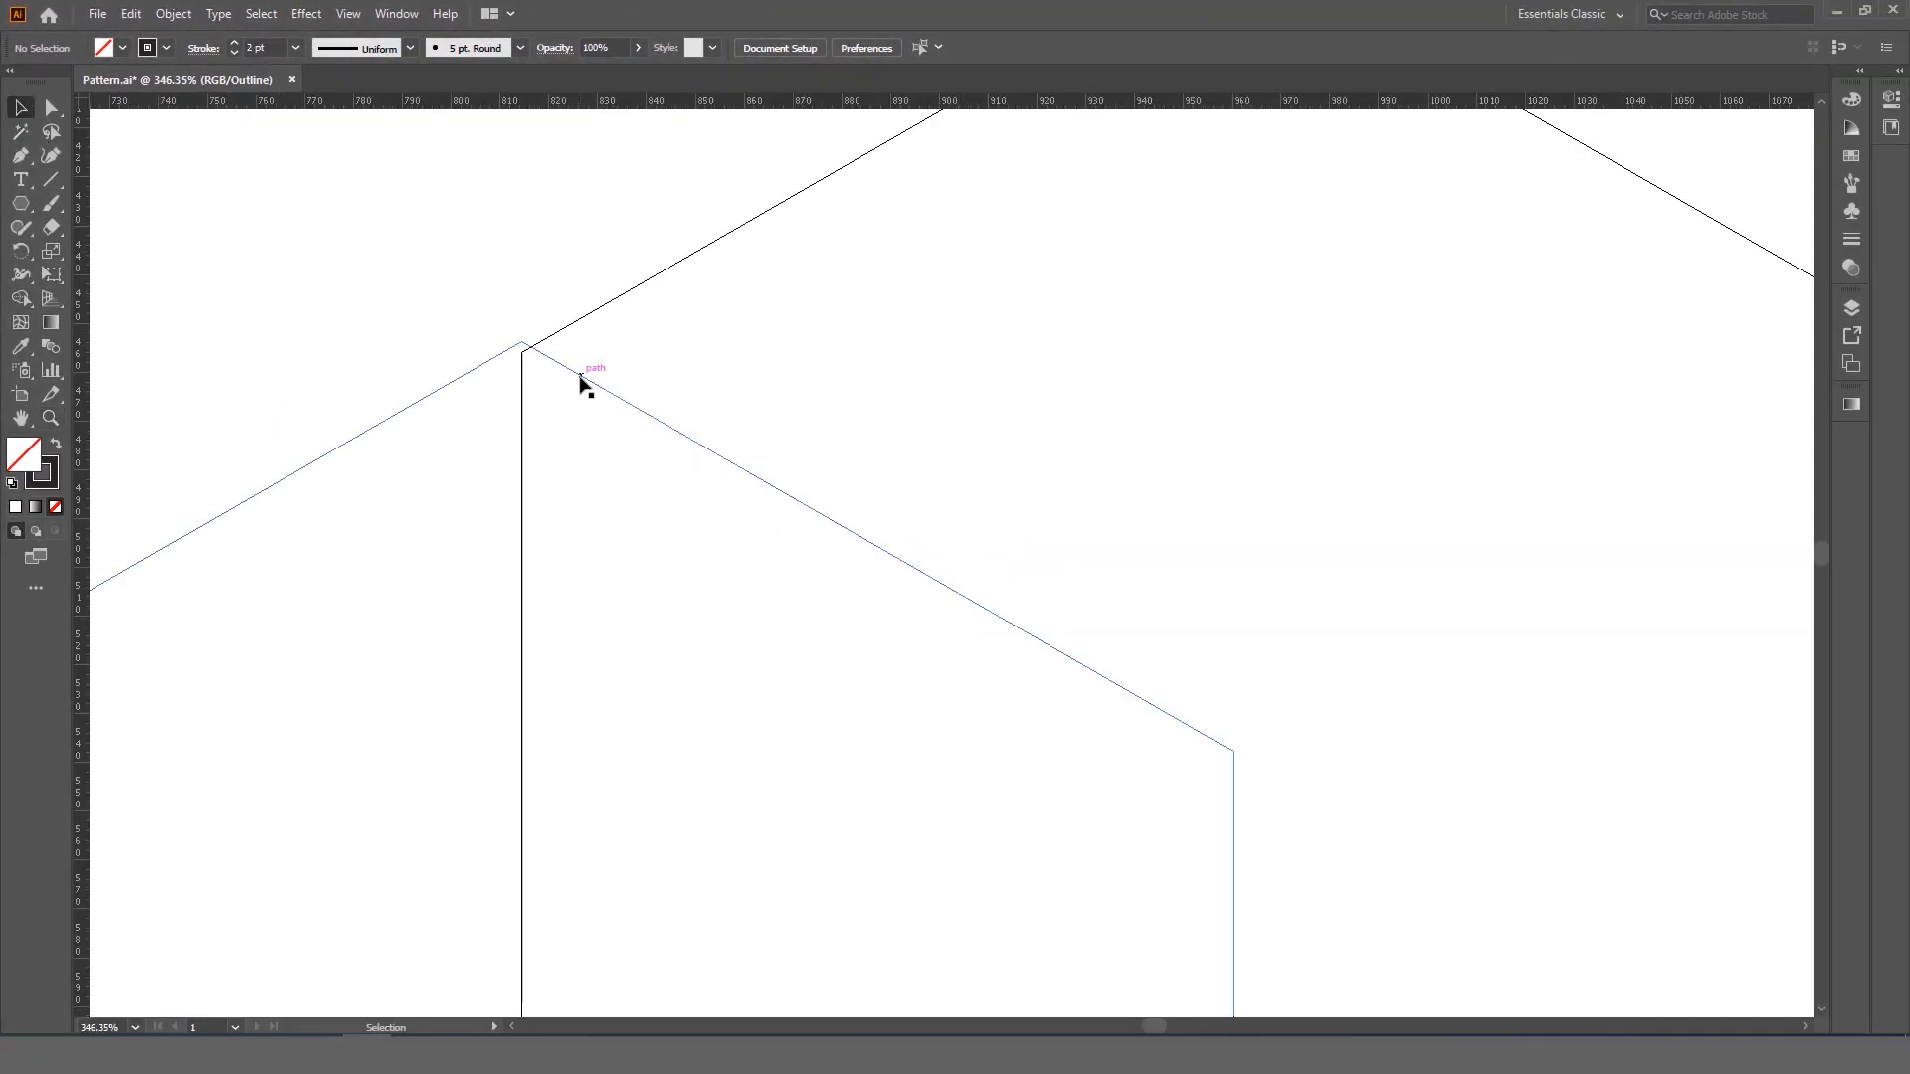
pyautogui.moveTo(580, 384); pyautogui.dragTo(581, 395)
pyautogui.click(663, 388)
# - Zoom back out to show both hexagons and return the display to GPU Preview
pyautogui.press('z')
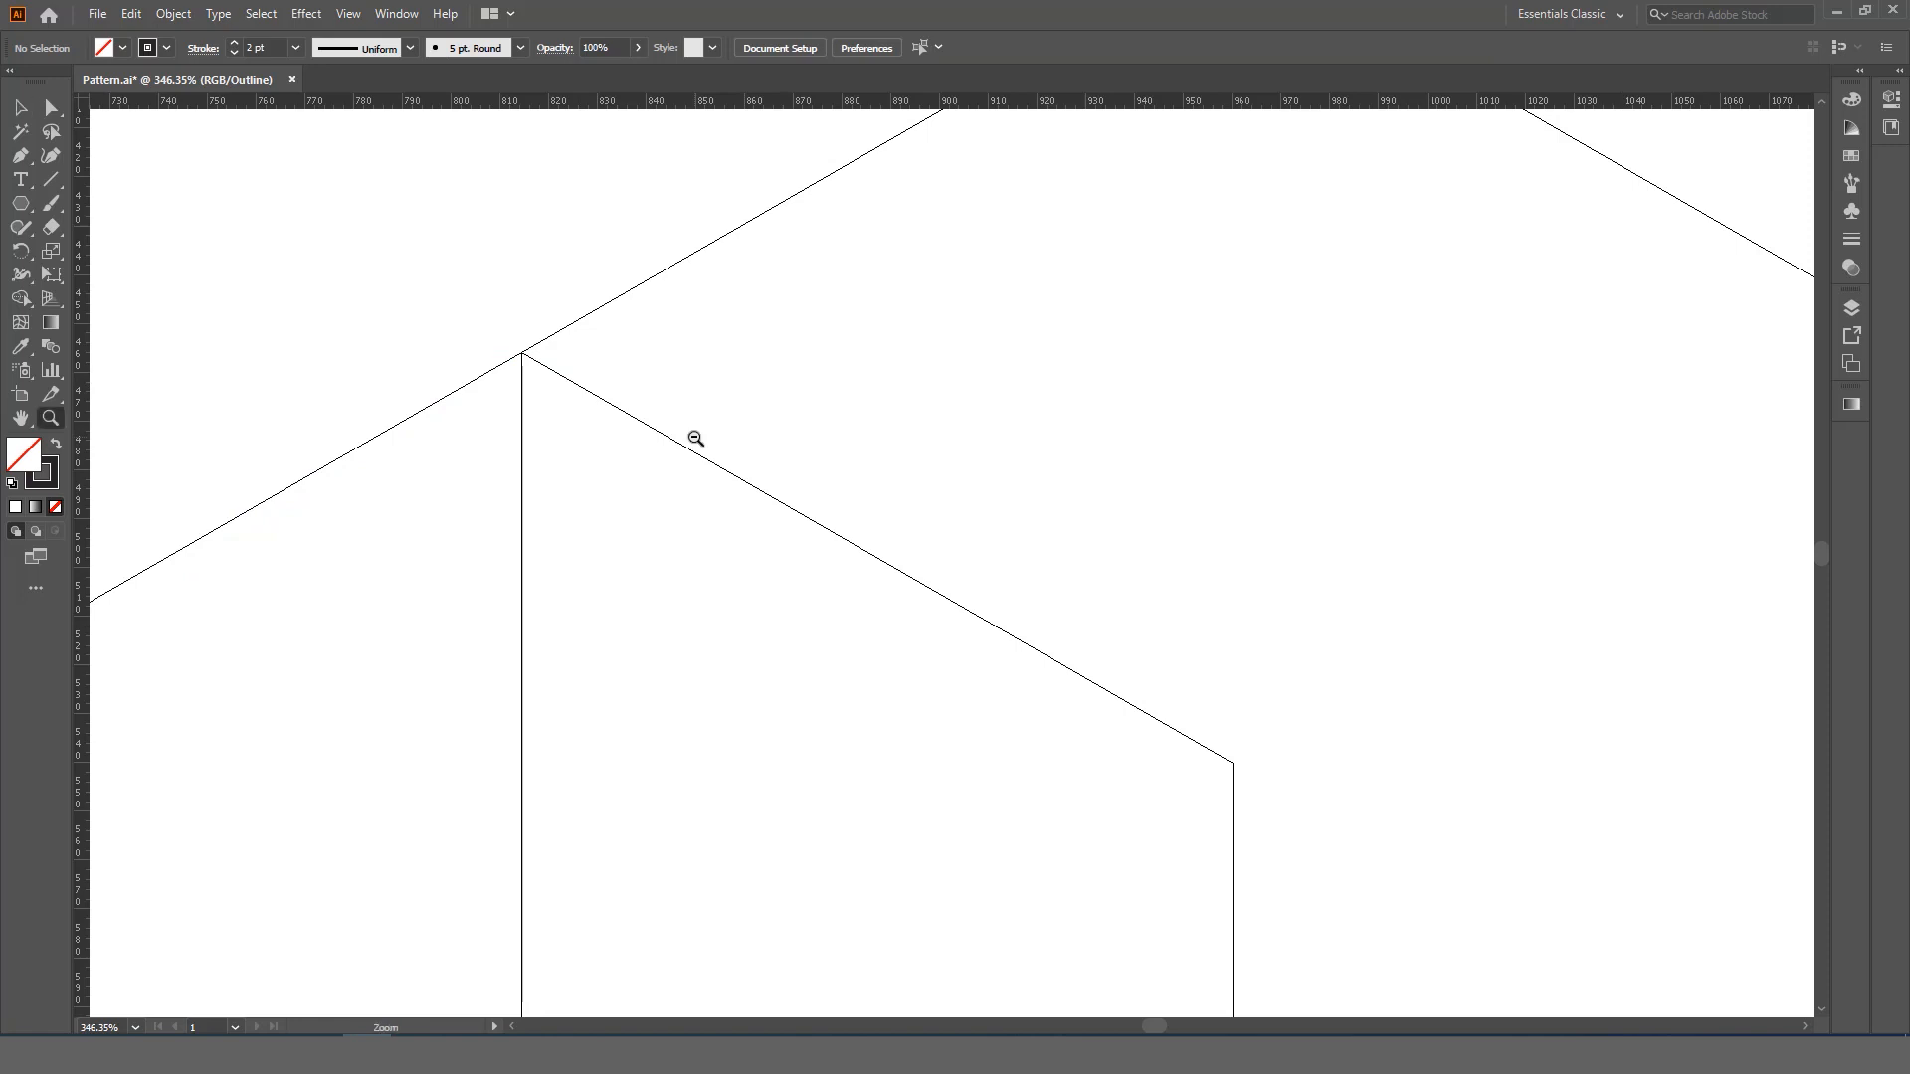
pyautogui.keyDown('alt'); pyautogui.click(694, 438); pyautogui.keyUp('alt')
pyautogui.keyDown('alt'); pyautogui.click(695, 438); pyautogui.keyUp('alt')
pyautogui.keyDown('alt'); pyautogui.click(694, 438); pyautogui.keyUp('alt')
pyautogui.keyDown('alt'); pyautogui.click(694, 438); pyautogui.keyUp('alt')
pyautogui.keyDown('alt'); pyautogui.click(695, 437); pyautogui.keyUp('alt')
pyautogui.moveTo(1307, 722); pyautogui.dragTo(579, 438)
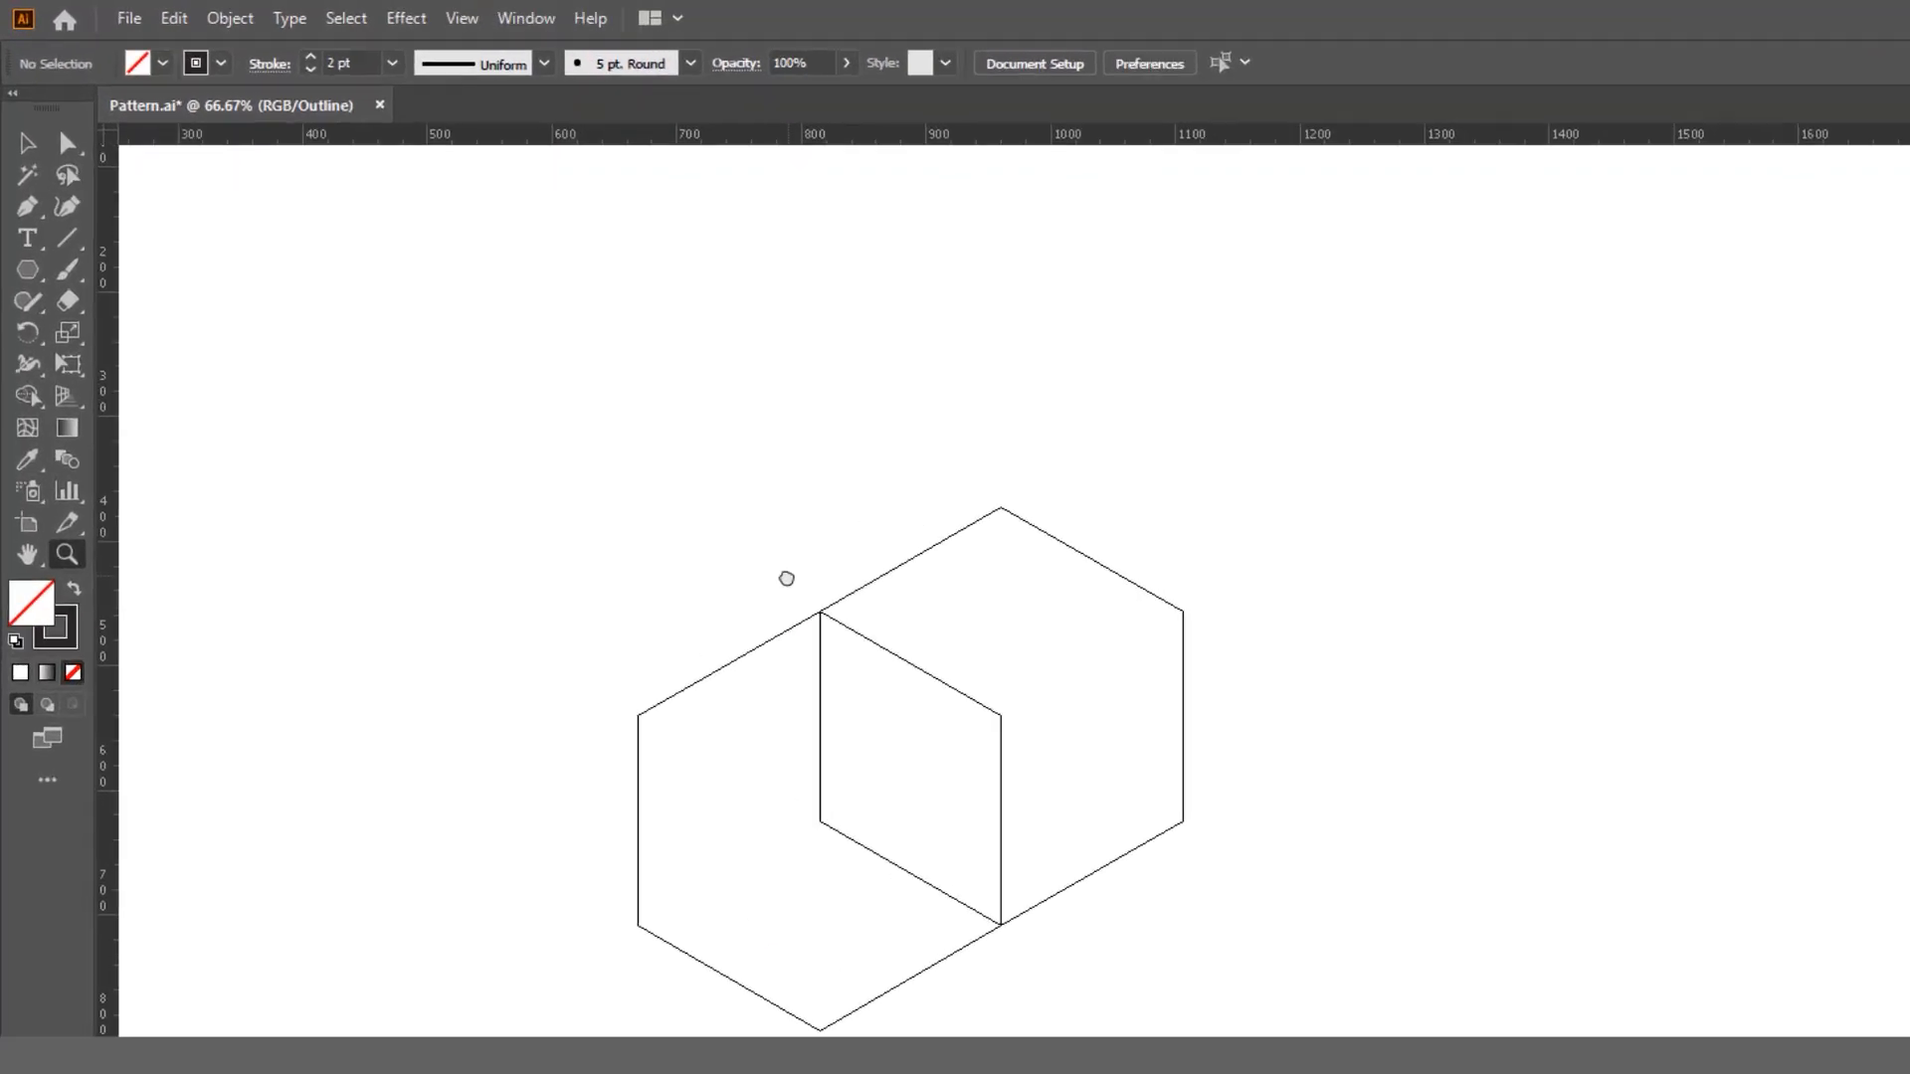
pyautogui.click(609, 24)
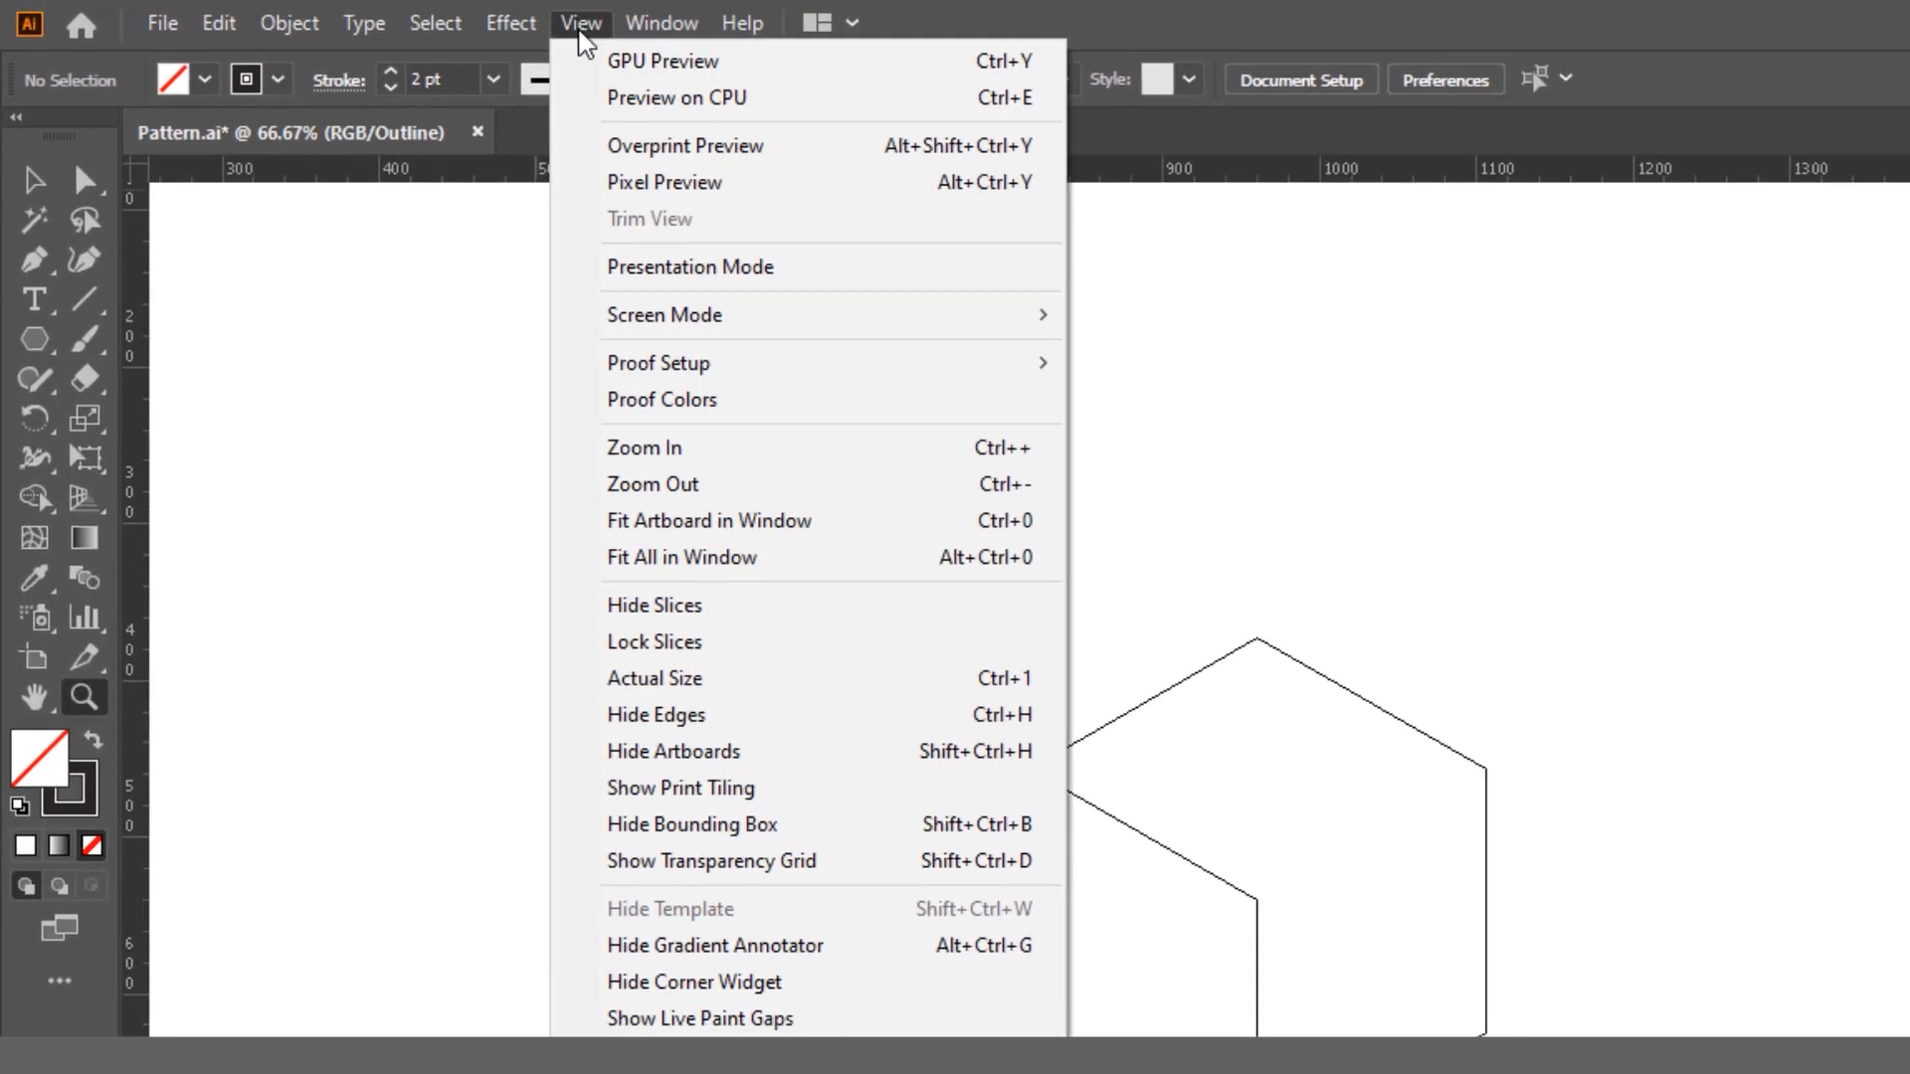
pyautogui.click(656, 57)
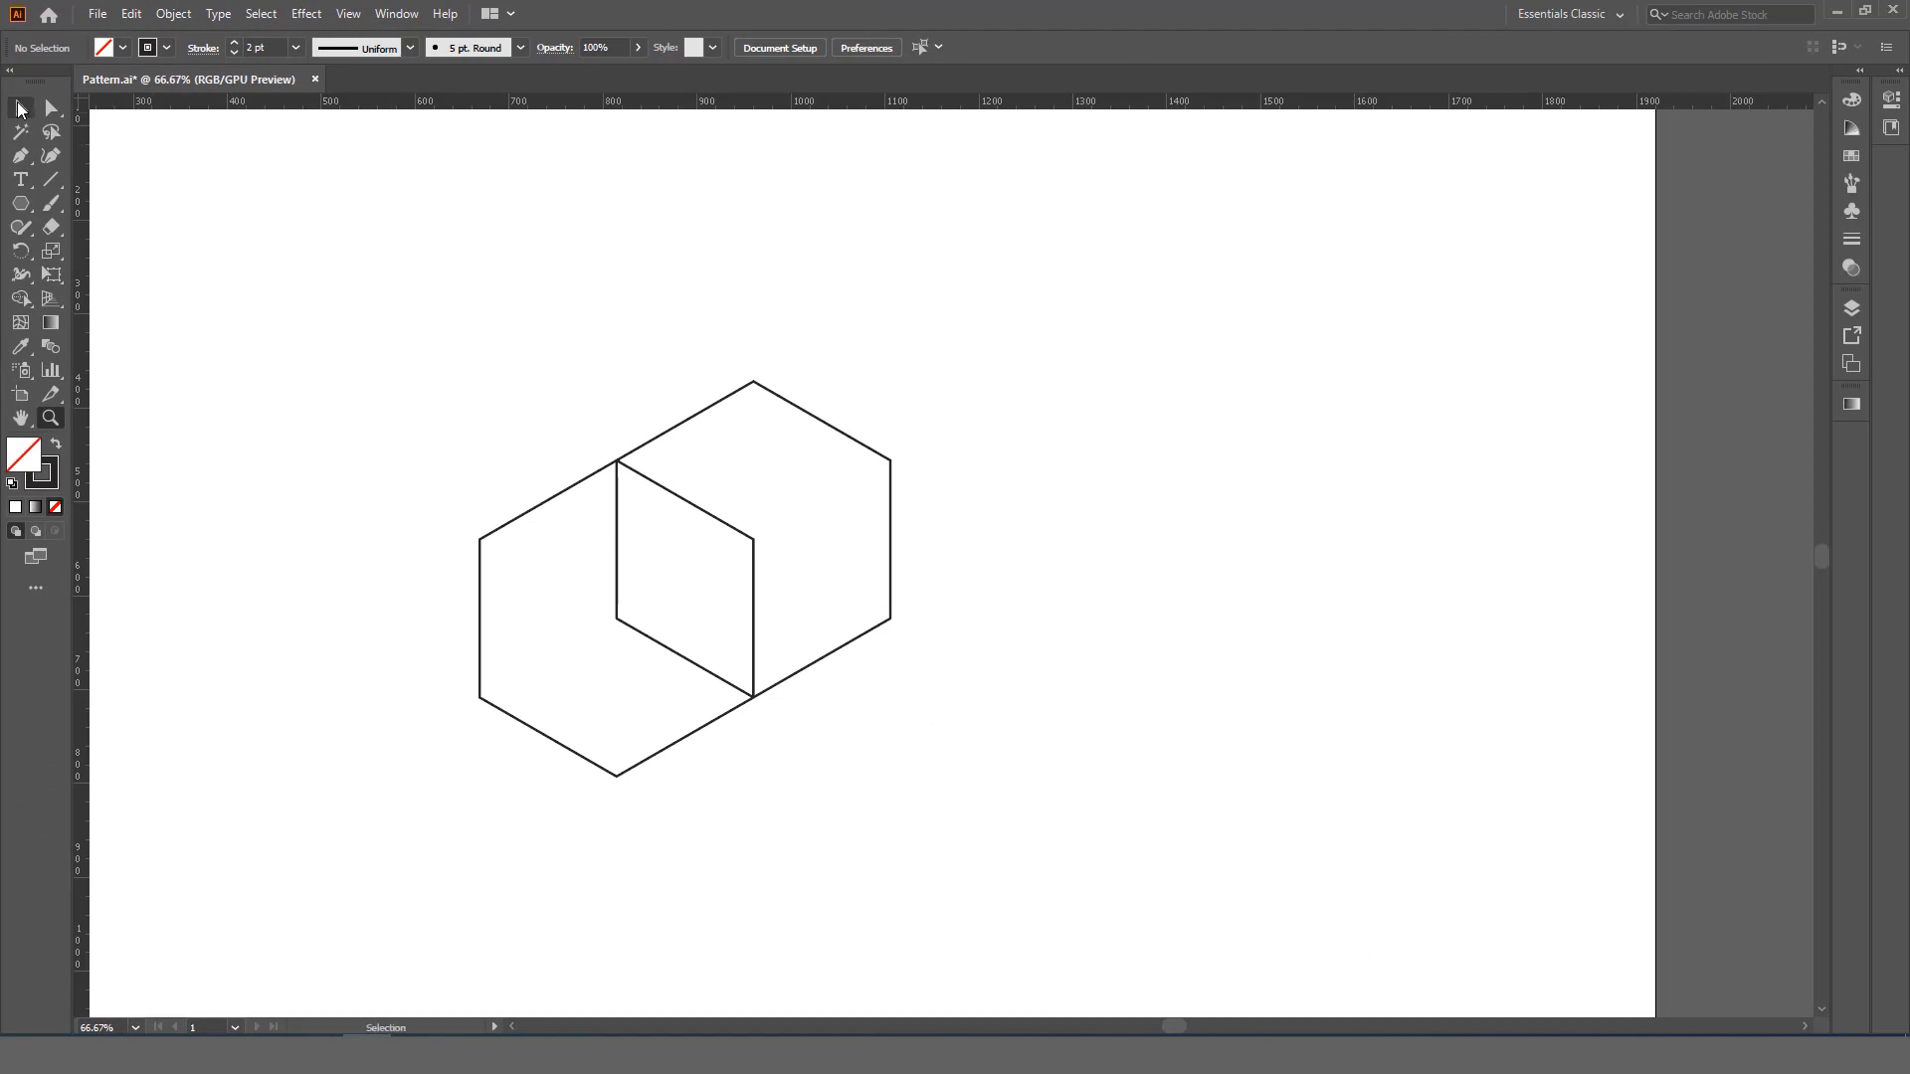
# - Duplicate the lower-left hexagon in place and move the copy horizontally right until its top vertex meets the original hexagon's upper-right corner
pyautogui.click(20, 108)
pyautogui.moveTo(473, 368); pyautogui.dragTo(518, 571)
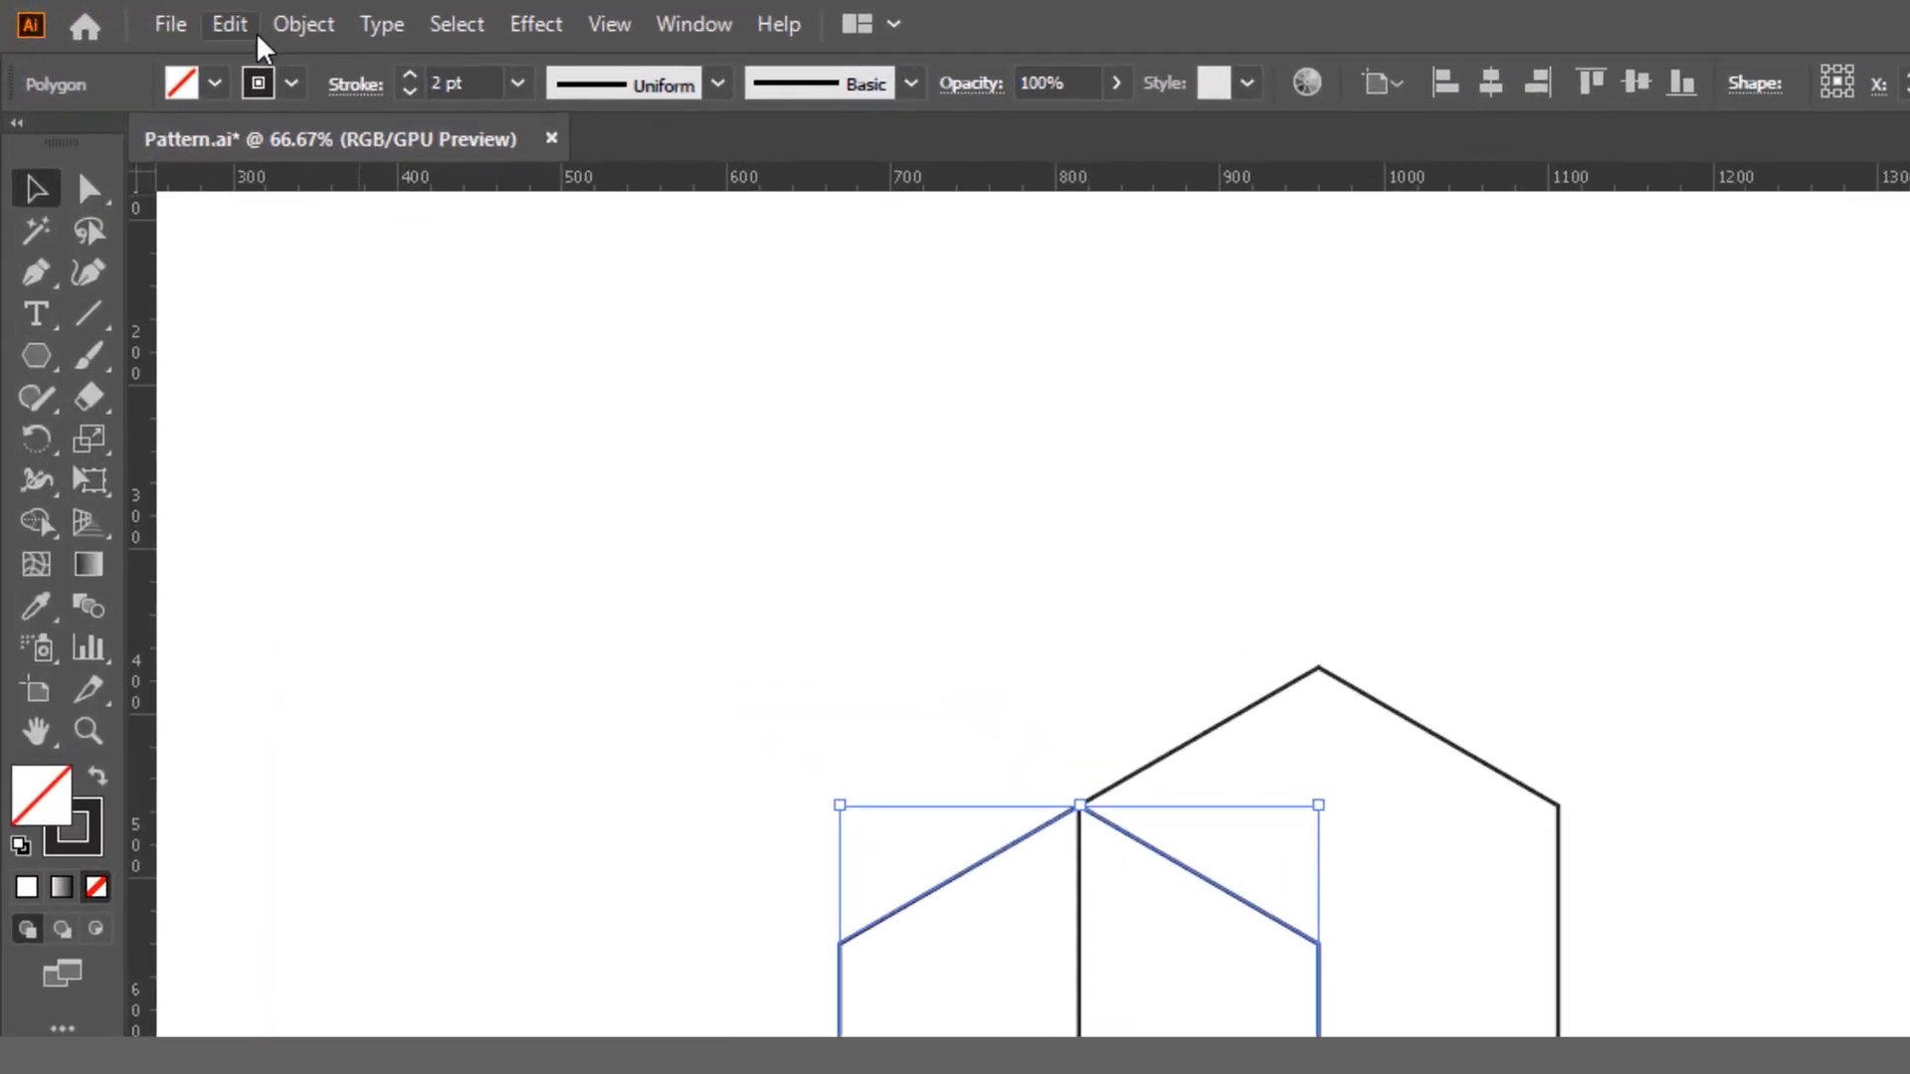
pyautogui.click(256, 40)
pyautogui.click(205, 189)
pyautogui.click(234, 28)
pyautogui.click(324, 367)
pyautogui.click(875, 560)
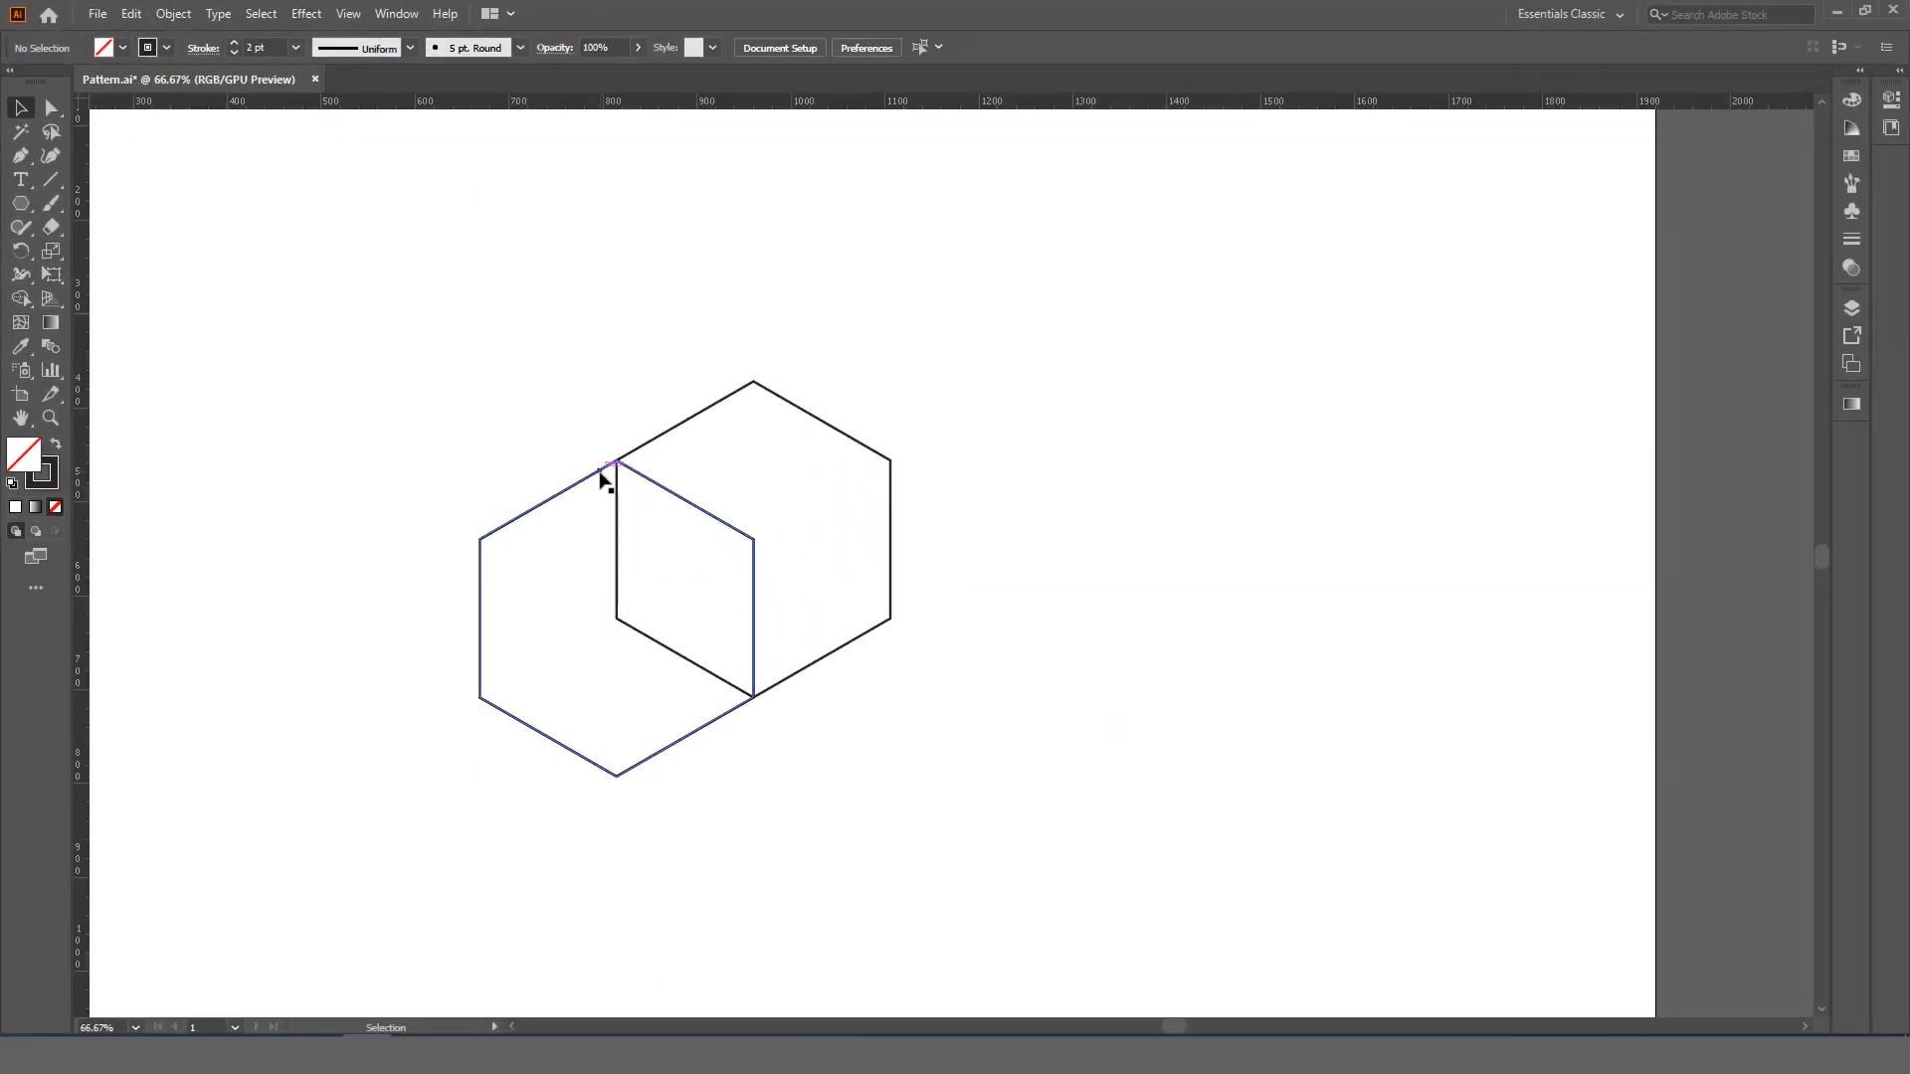
pyautogui.moveTo(603, 479); pyautogui.dragTo(870, 494)
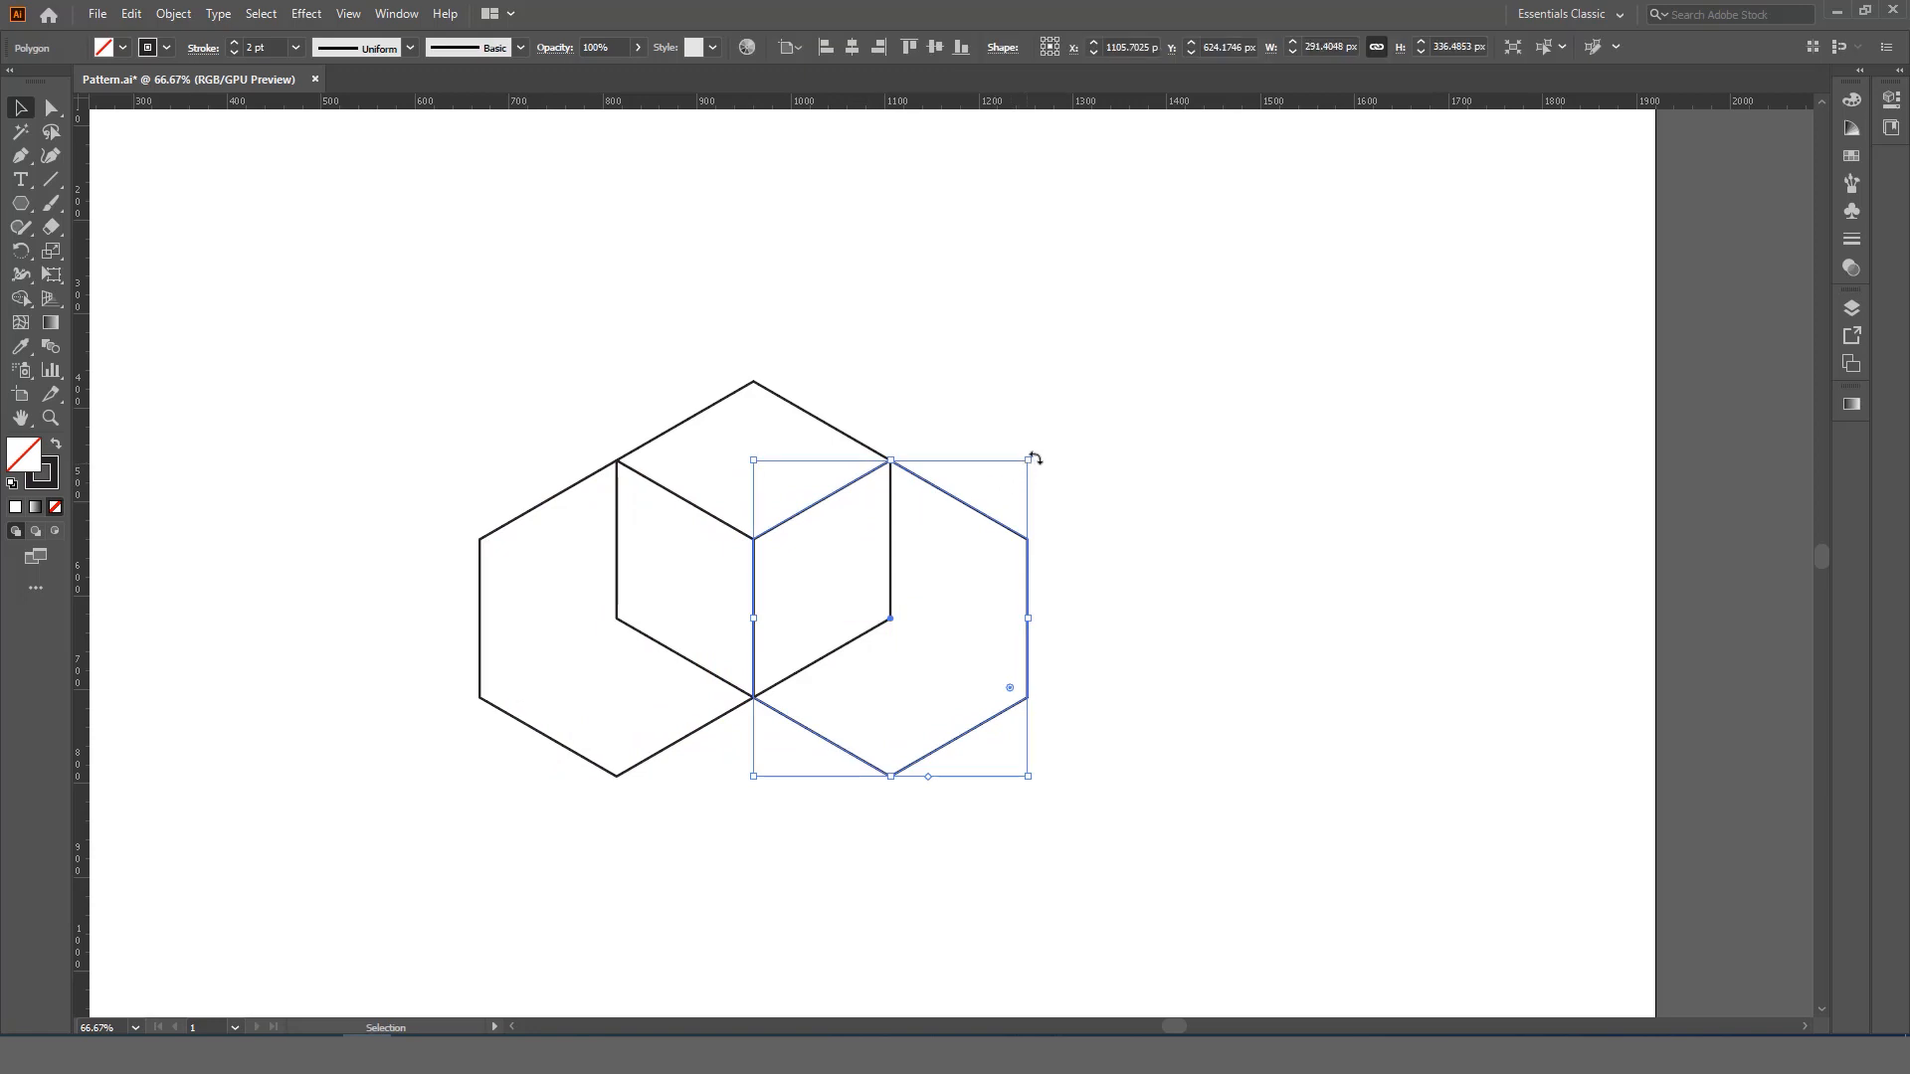
pyautogui.click(1046, 450)
# - Copy the upper middle hexagon about 252 px straight up so the copy's lower tip overlaps the original's top
pyautogui.moveTo(1048, 460)
pyautogui.mouseDown()
pyautogui.moveTo(1048, 367)
pyautogui.moveTo(1051, 425)
pyautogui.mouseUp()
pyautogui.press('z')
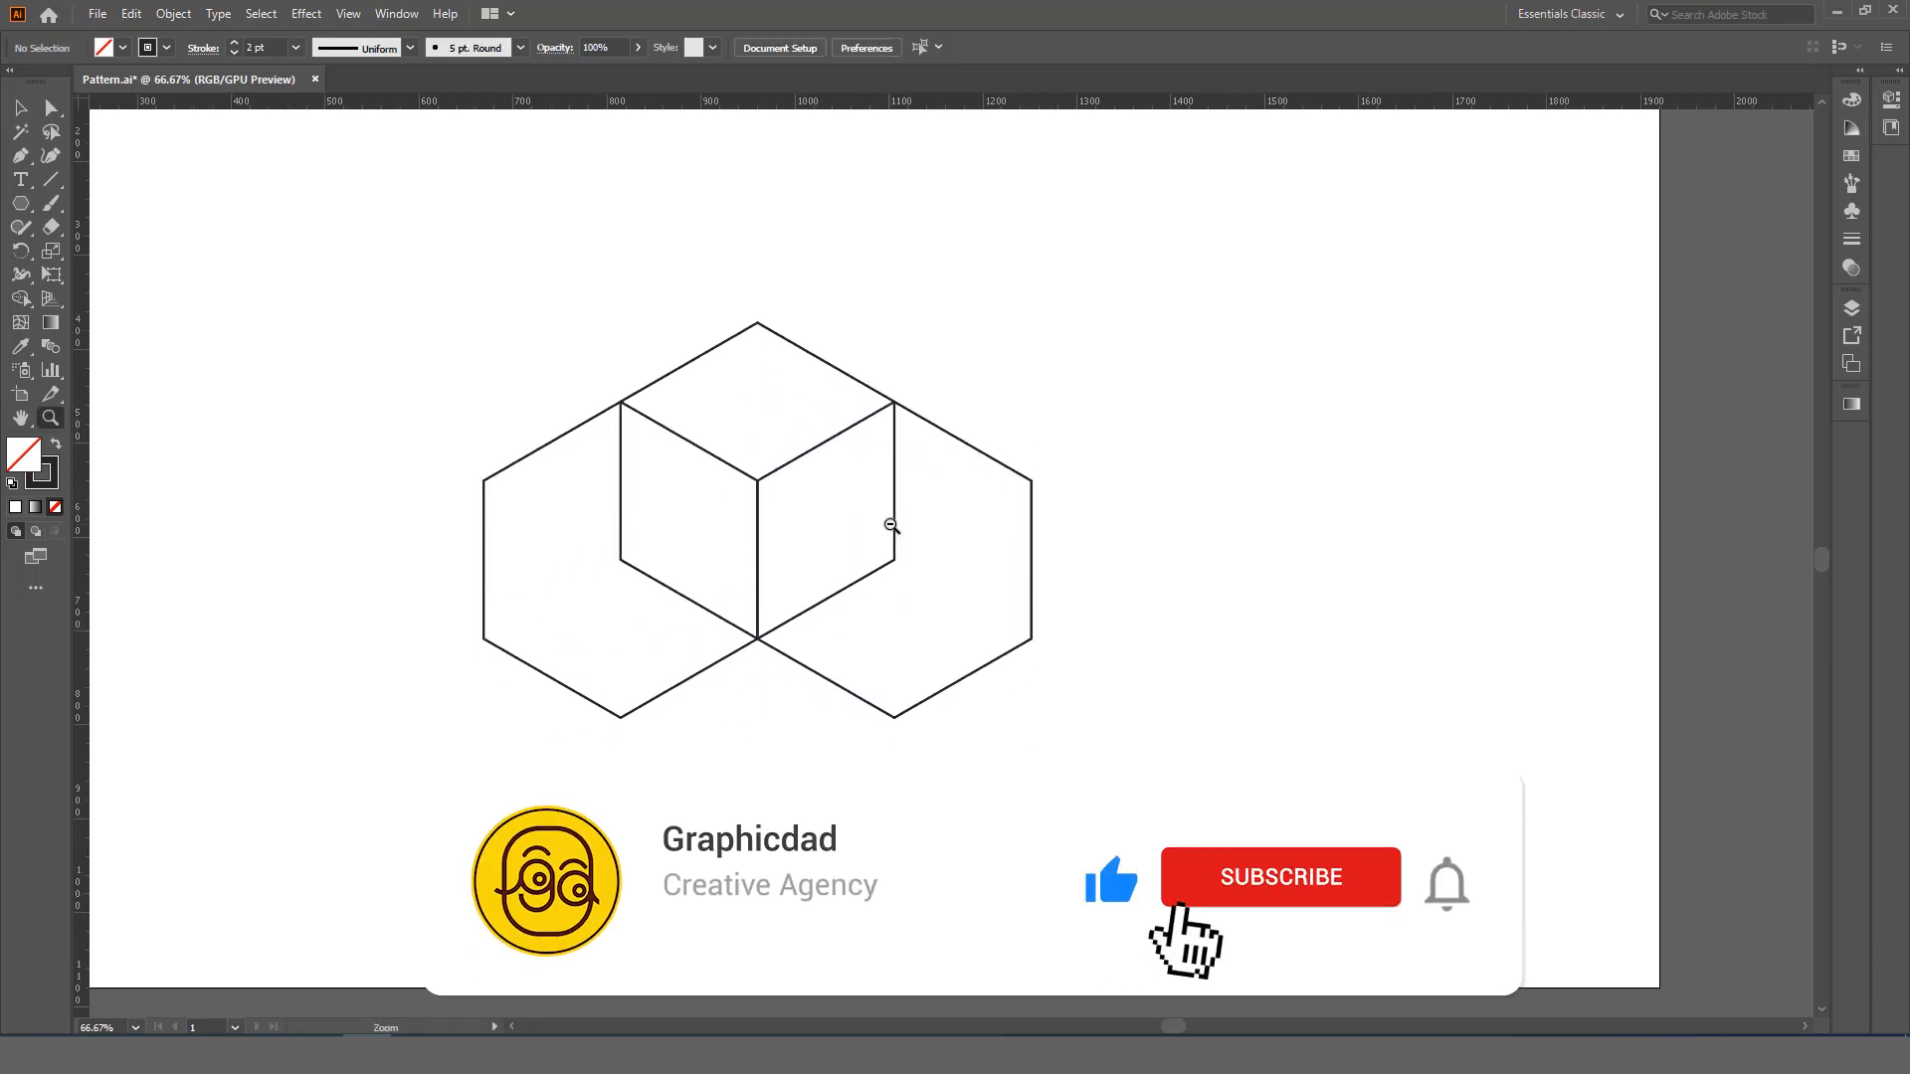
pyautogui.keyDown('alt'); pyautogui.click(898, 524); pyautogui.keyUp('alt')
pyautogui.moveTo(907, 518); pyautogui.dragTo(823, 541)
pyautogui.press('v')
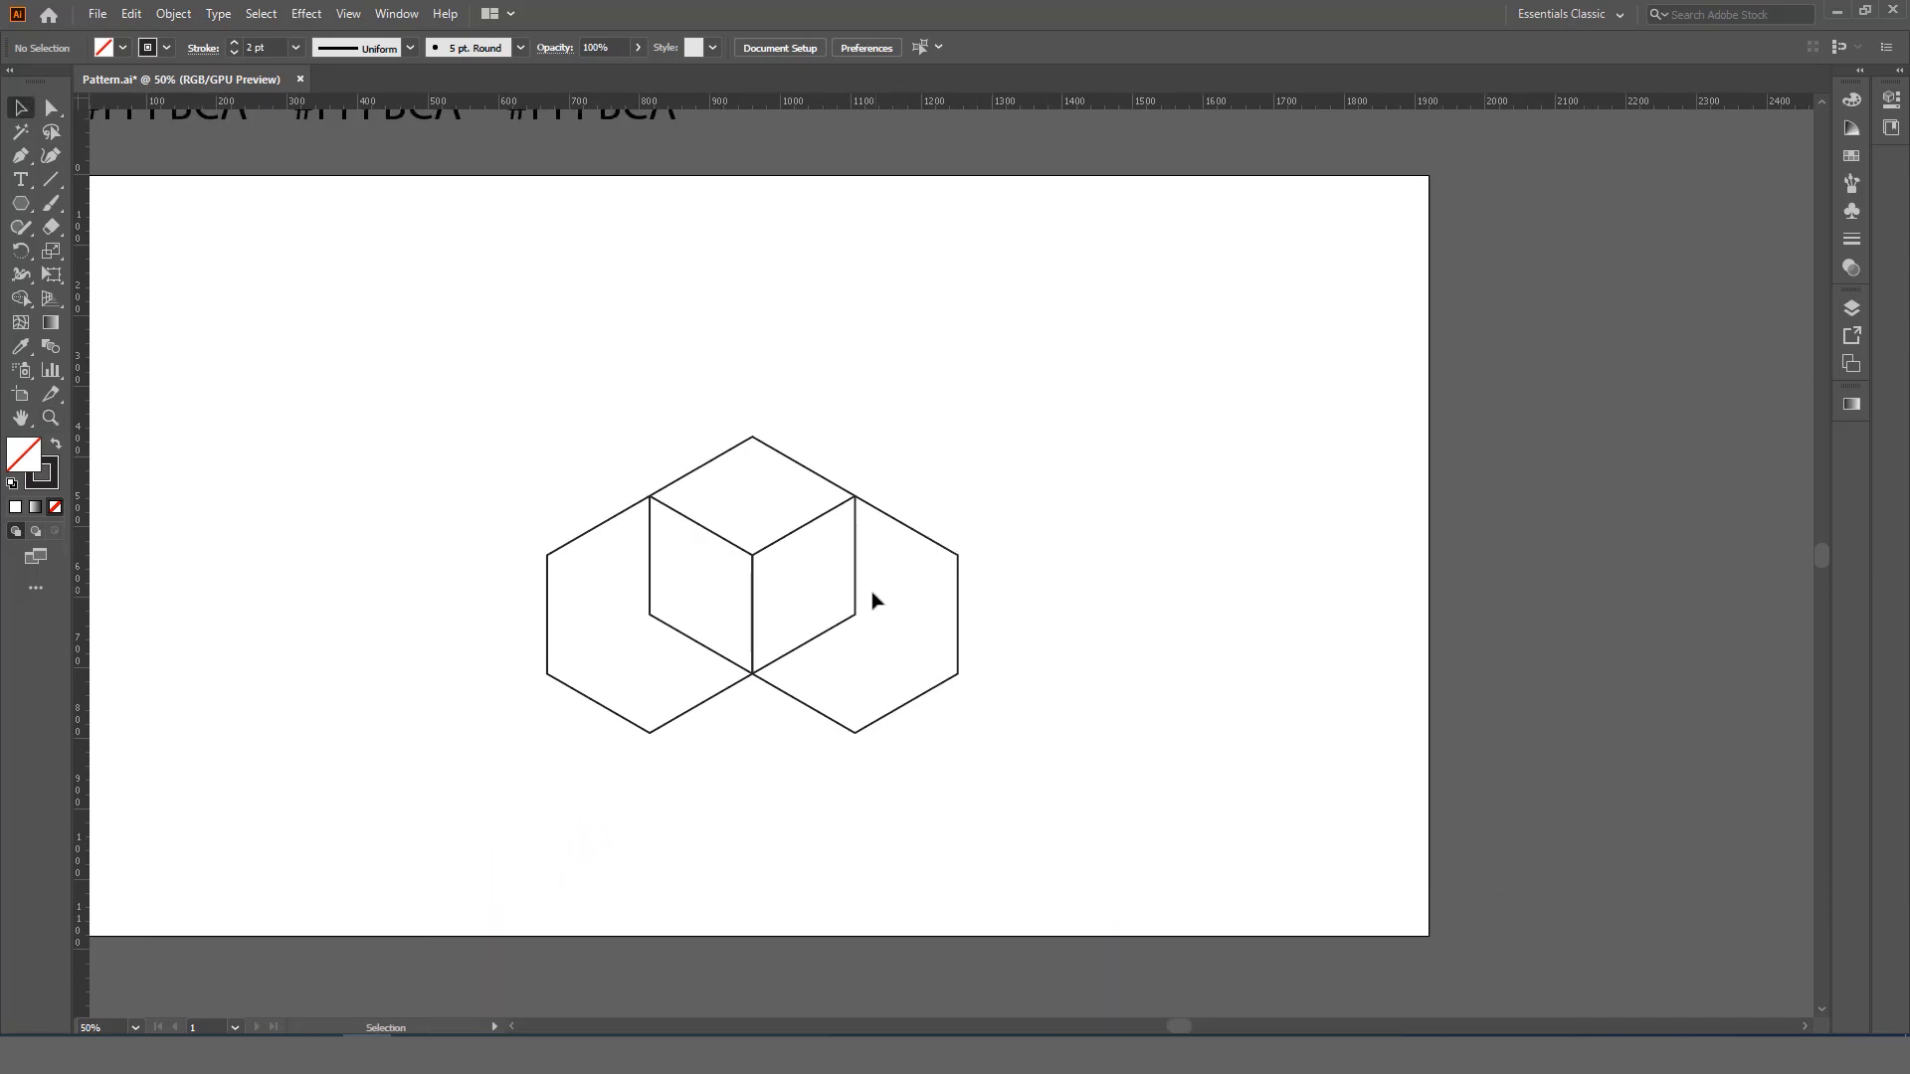
pyautogui.click(715, 661)
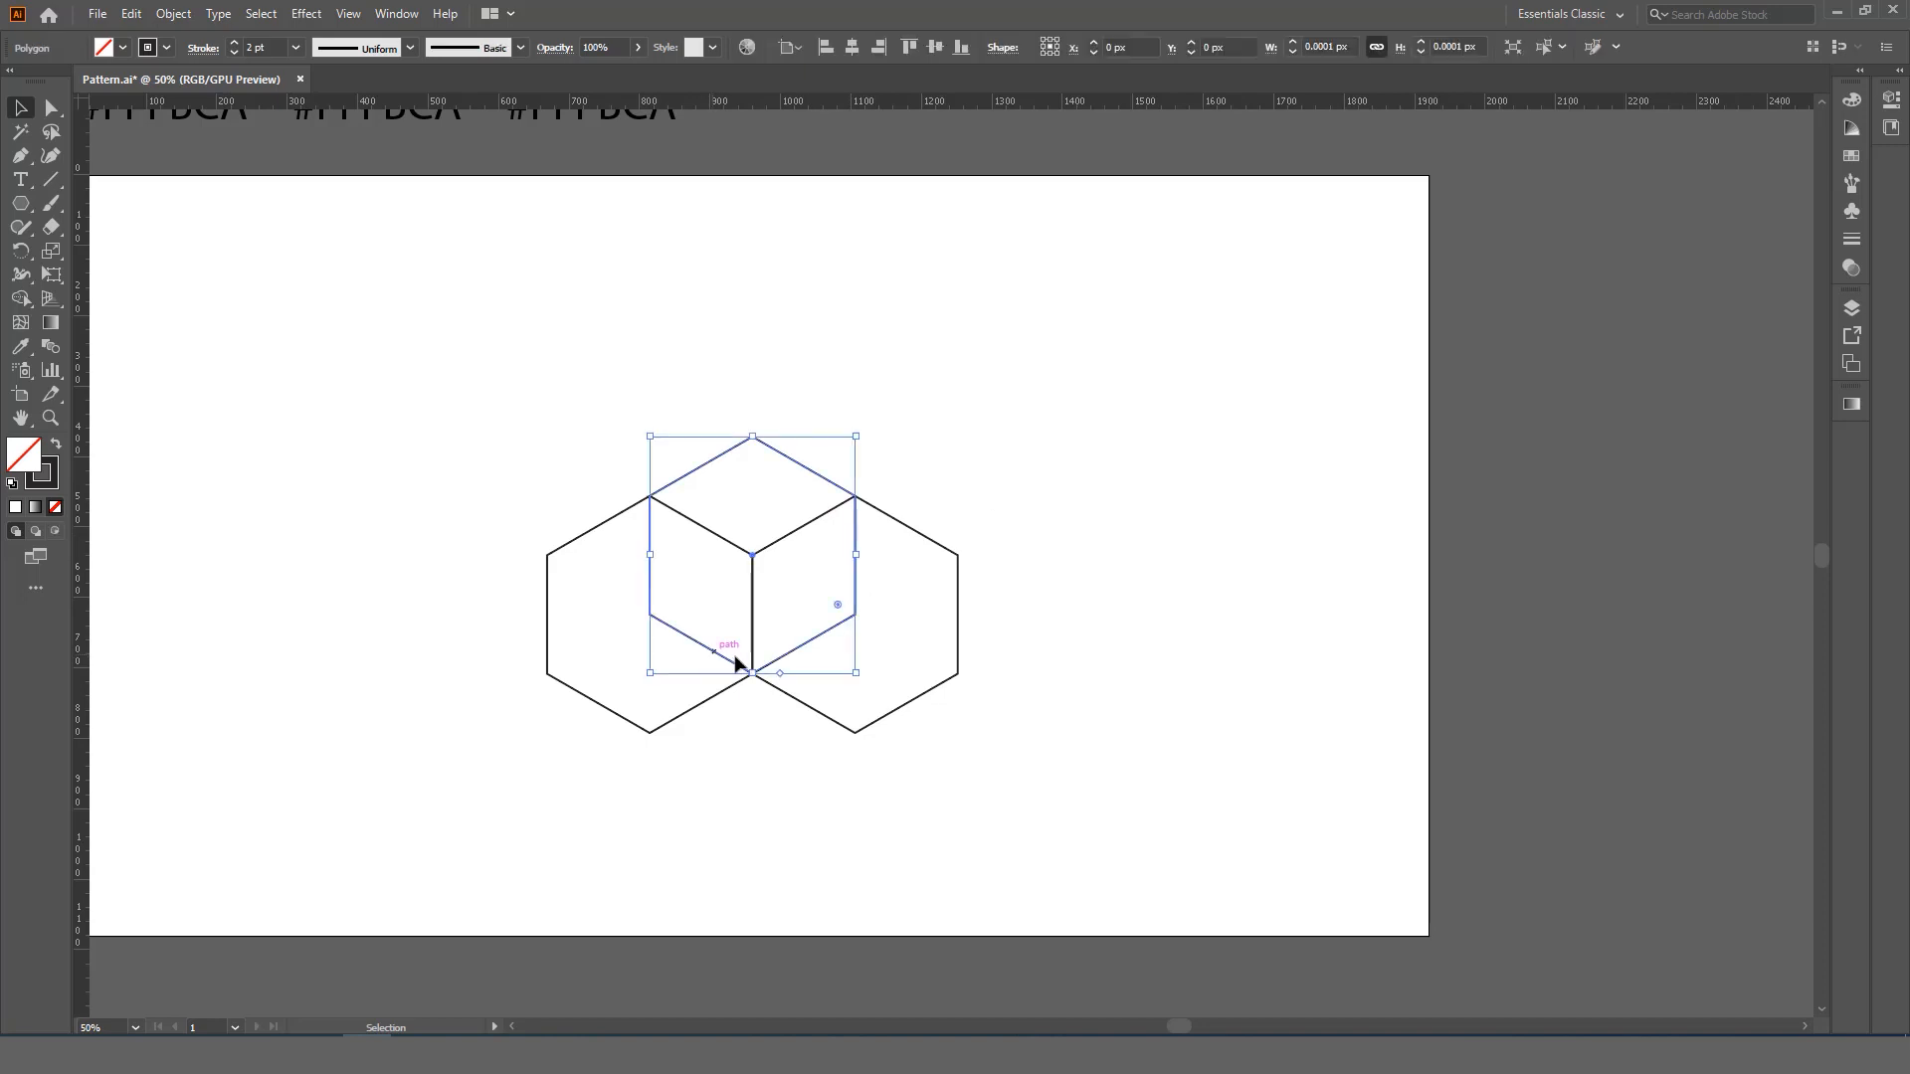
pyautogui.keyDown('shift'); pyautogui.click(796, 659); pyautogui.keyUp('shift')
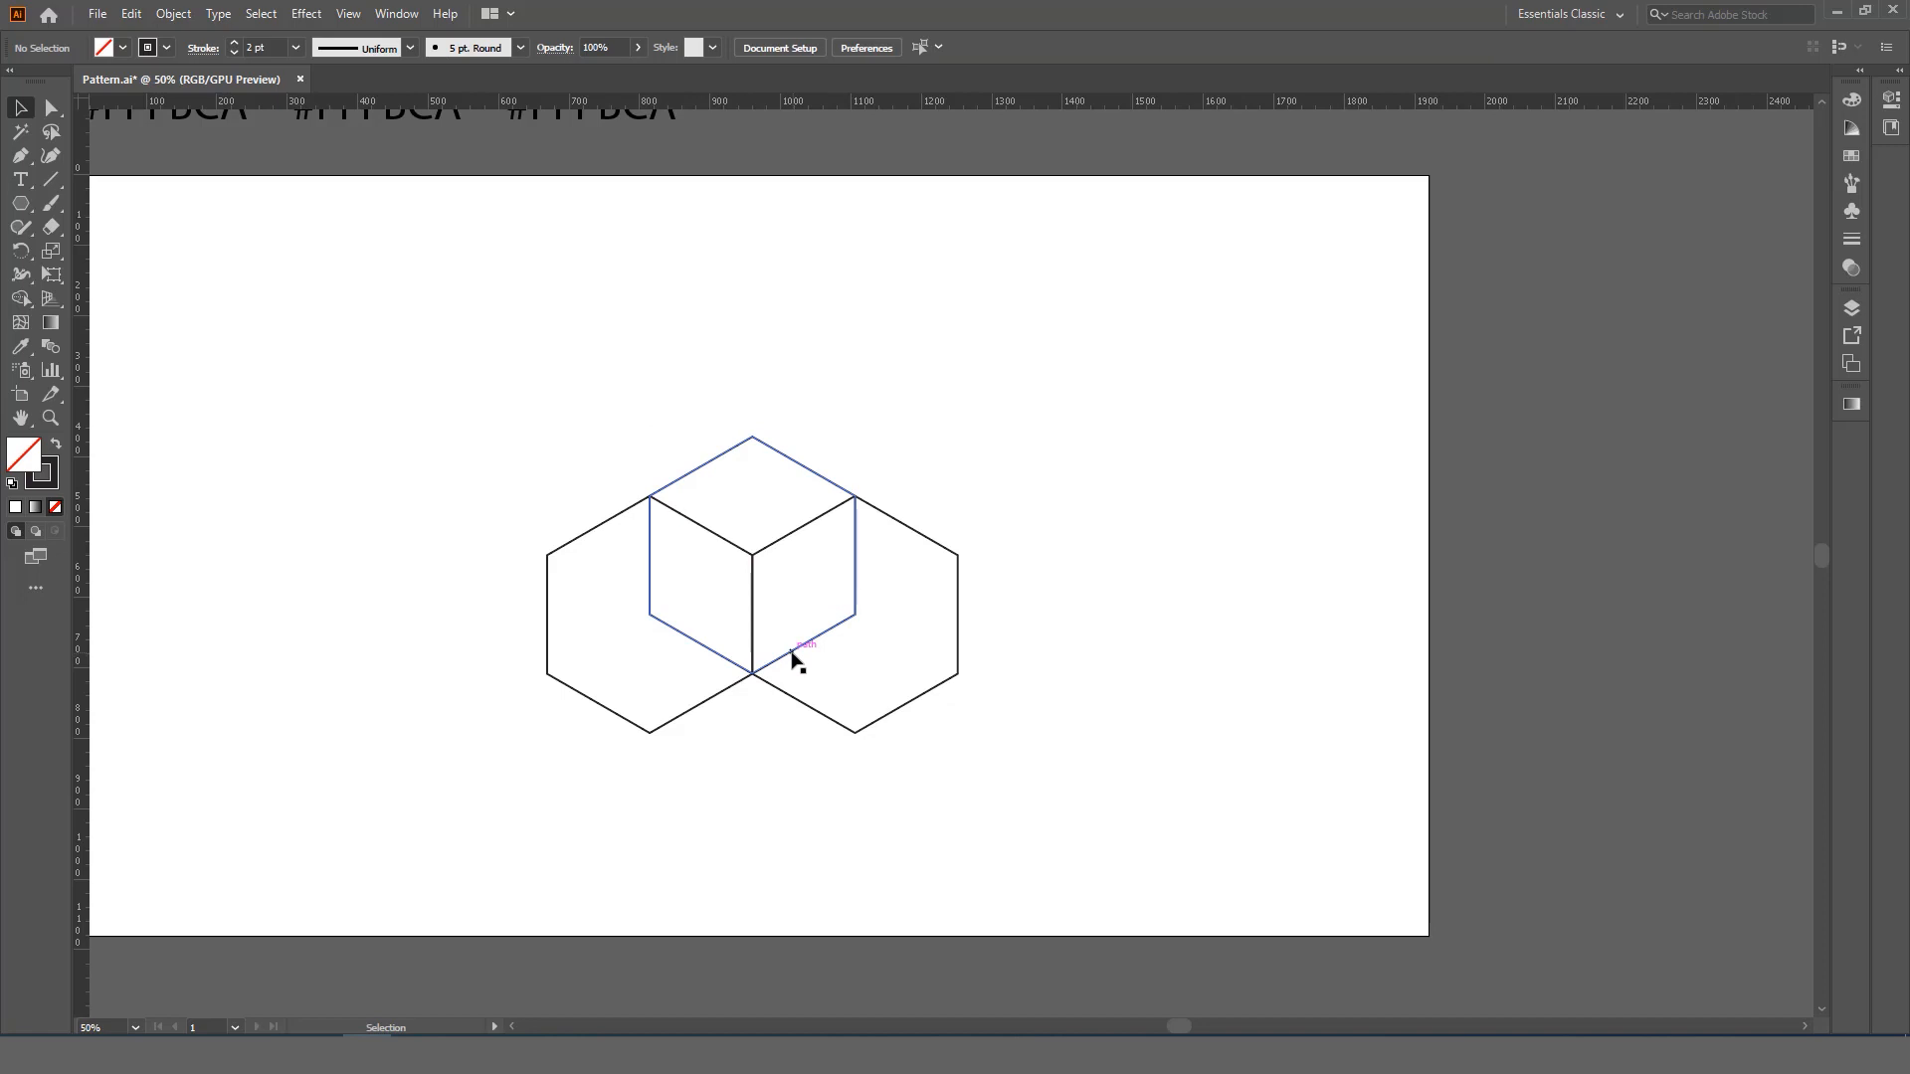
pyautogui.click(796, 660)
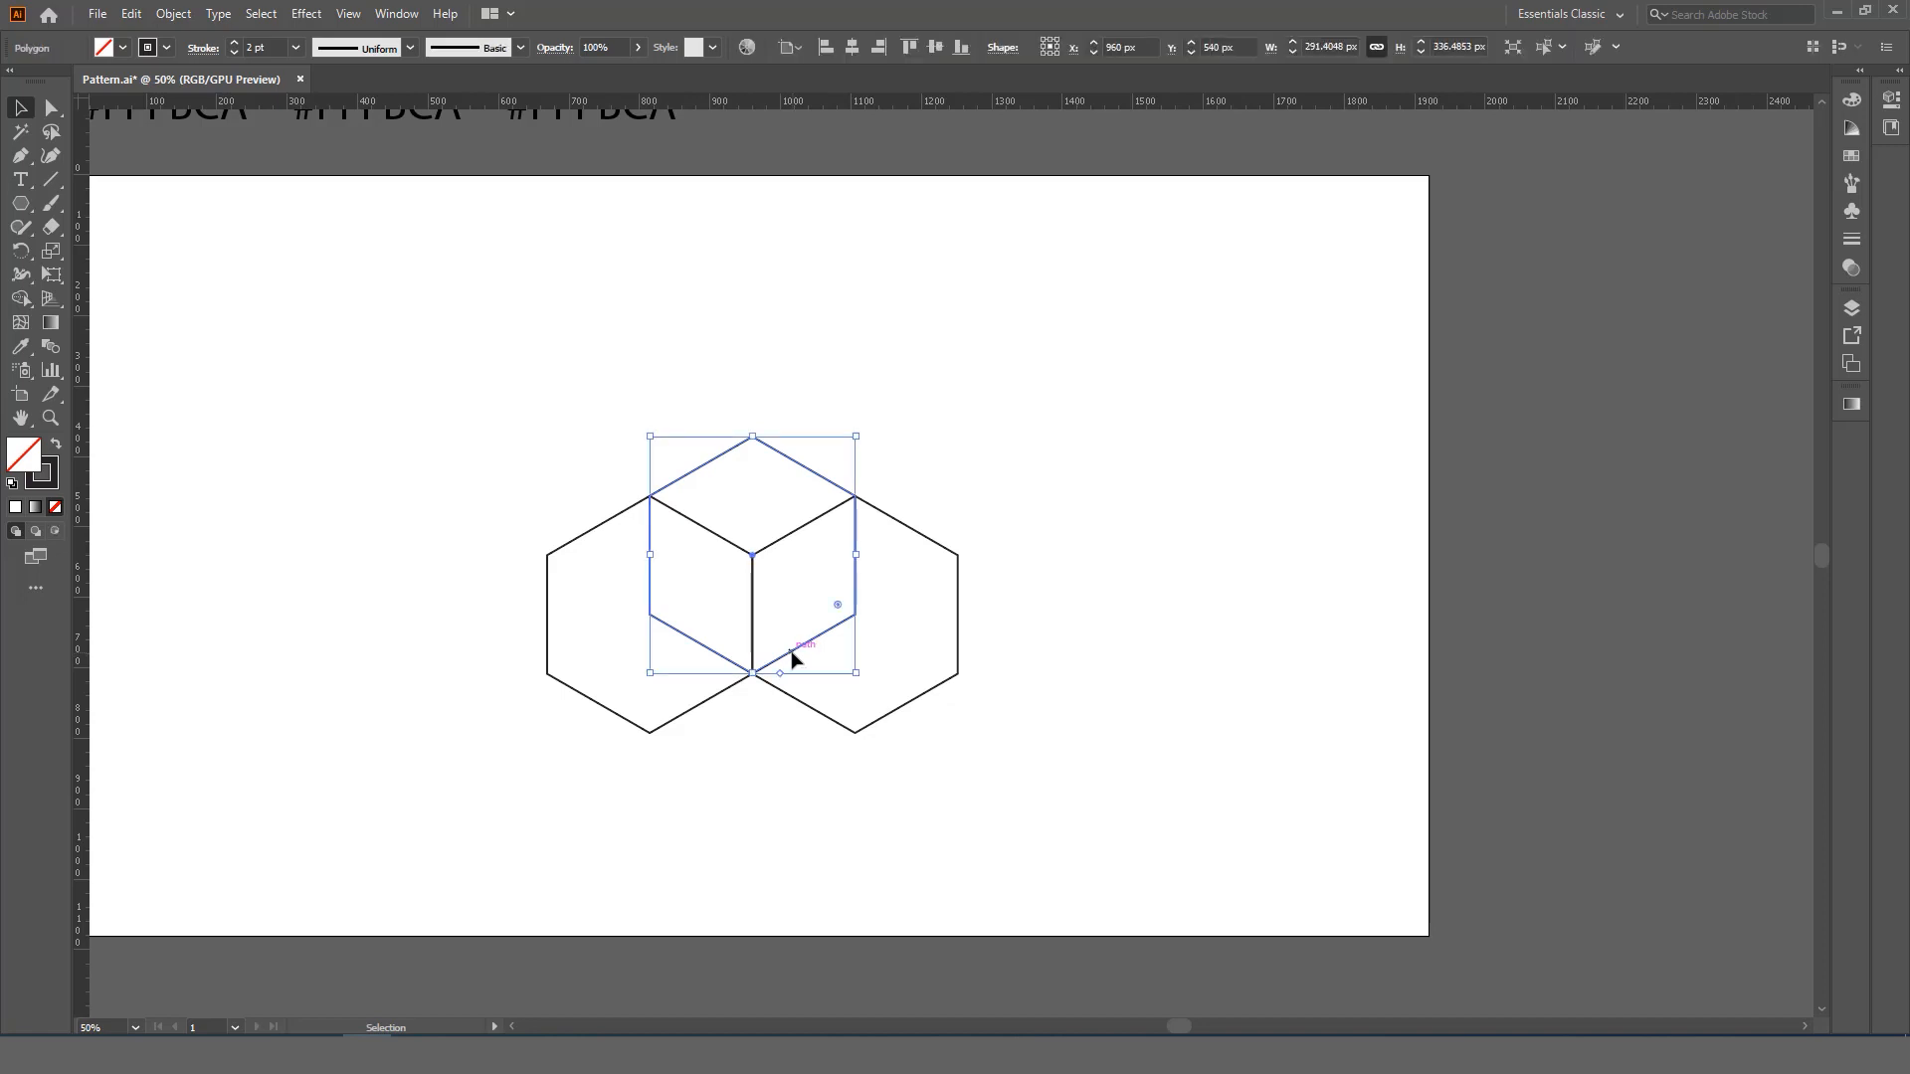
pyautogui.moveTo(792, 657); pyautogui.dragTo(799, 481)
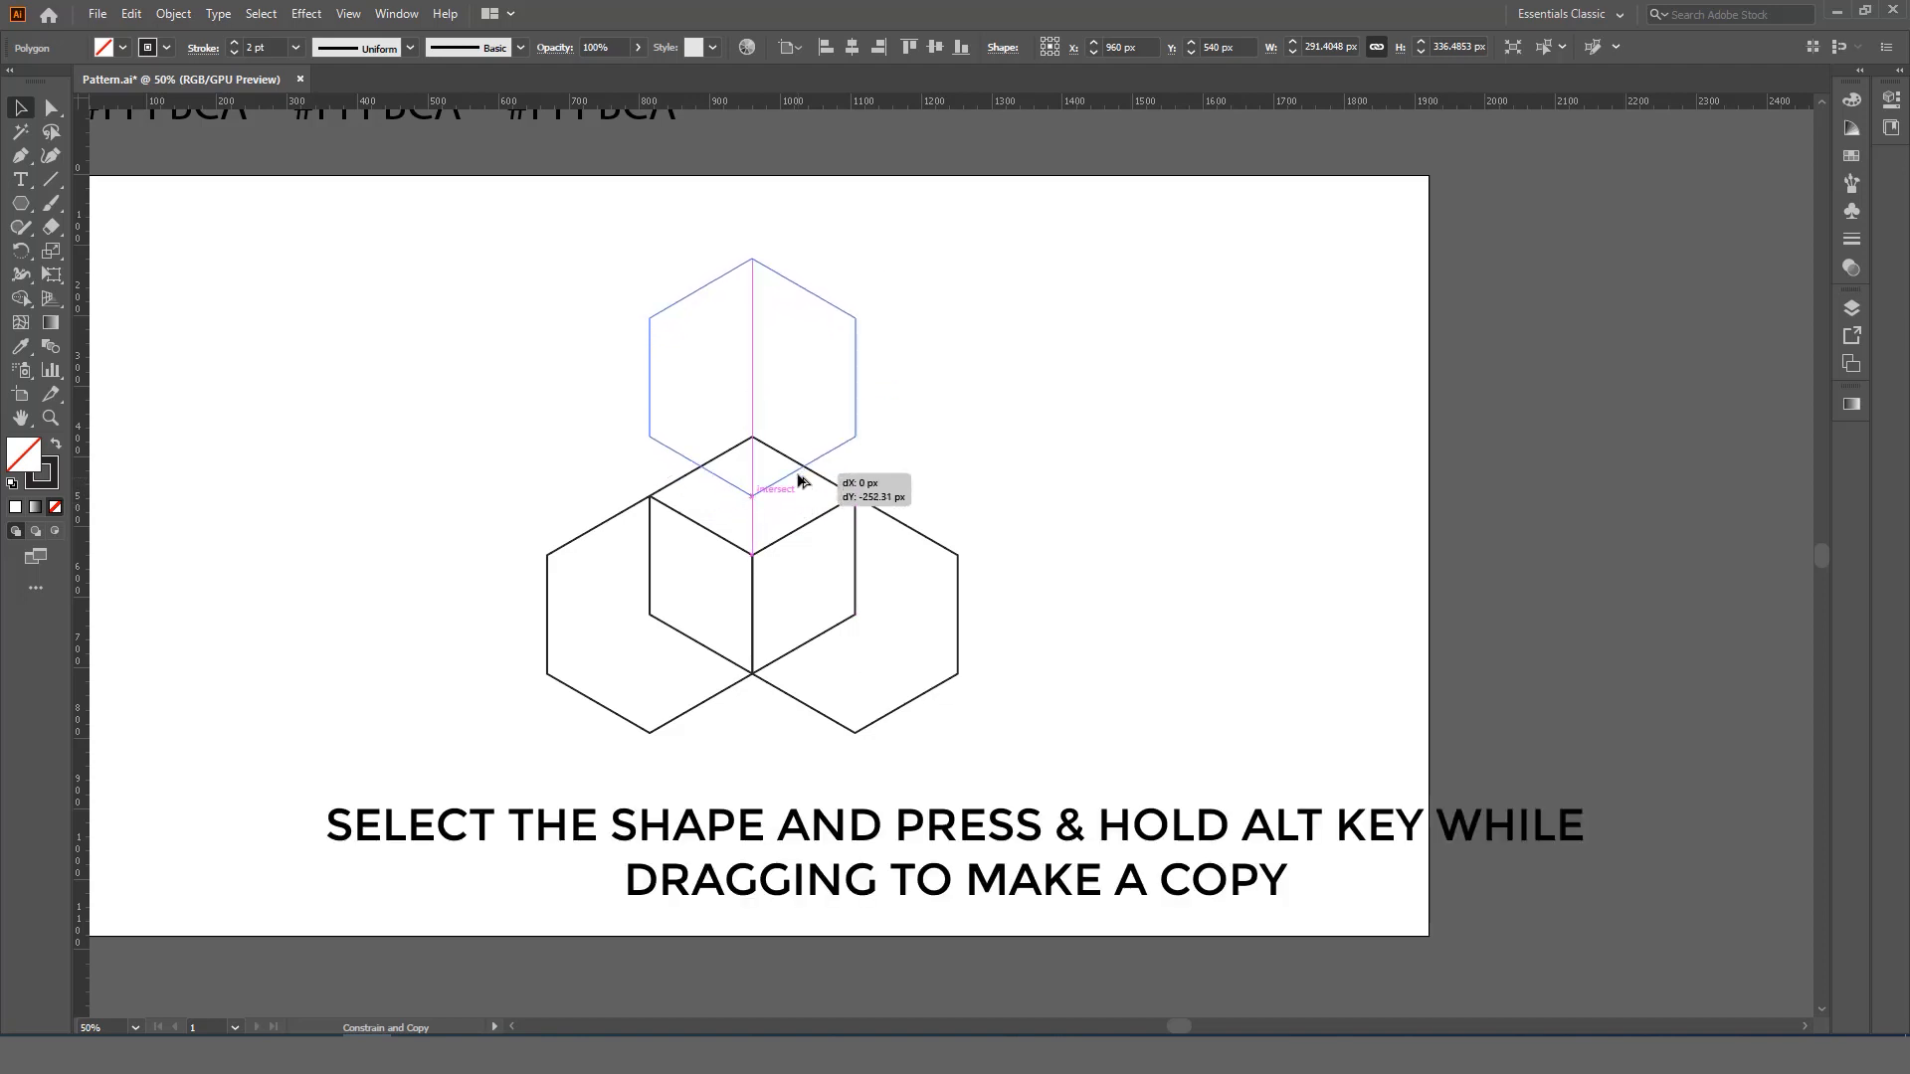
pyautogui.moveTo(798, 481); pyautogui.dragTo(800, 482)
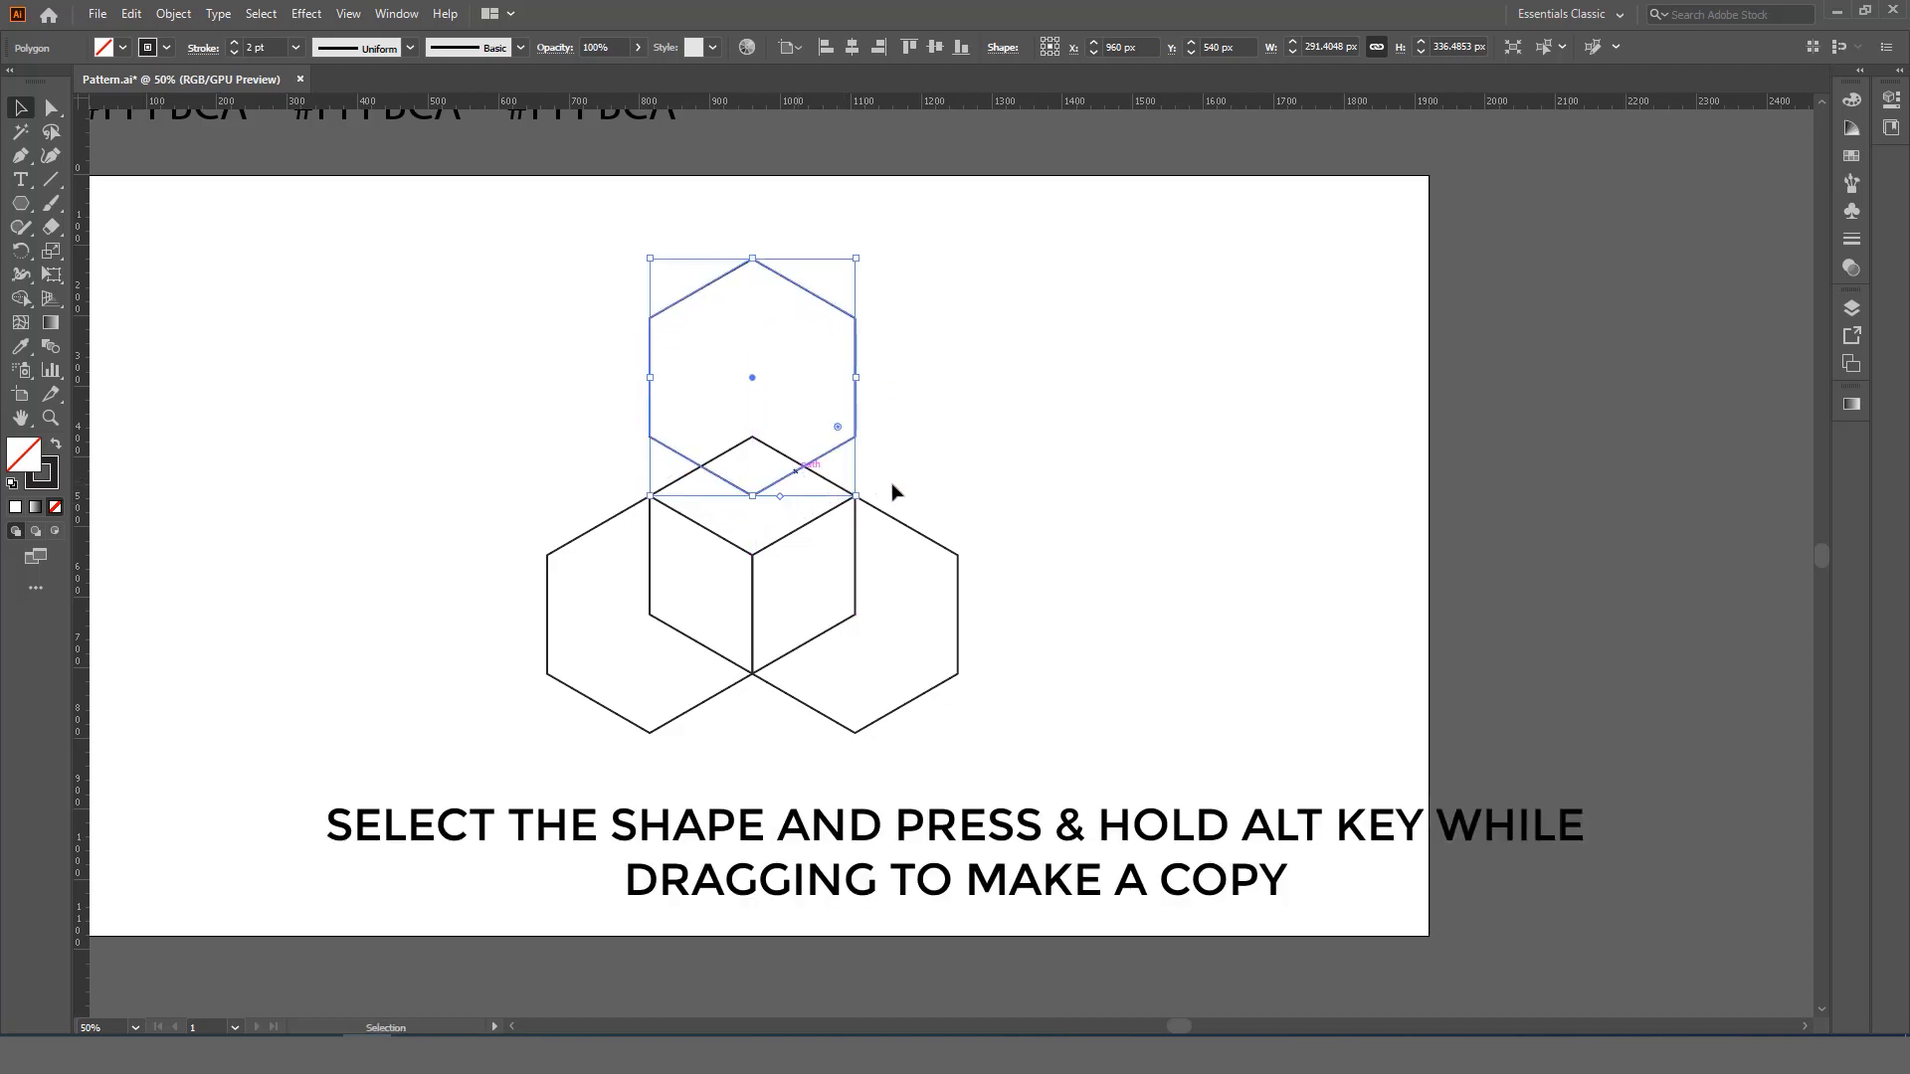
pyautogui.click(1009, 499)
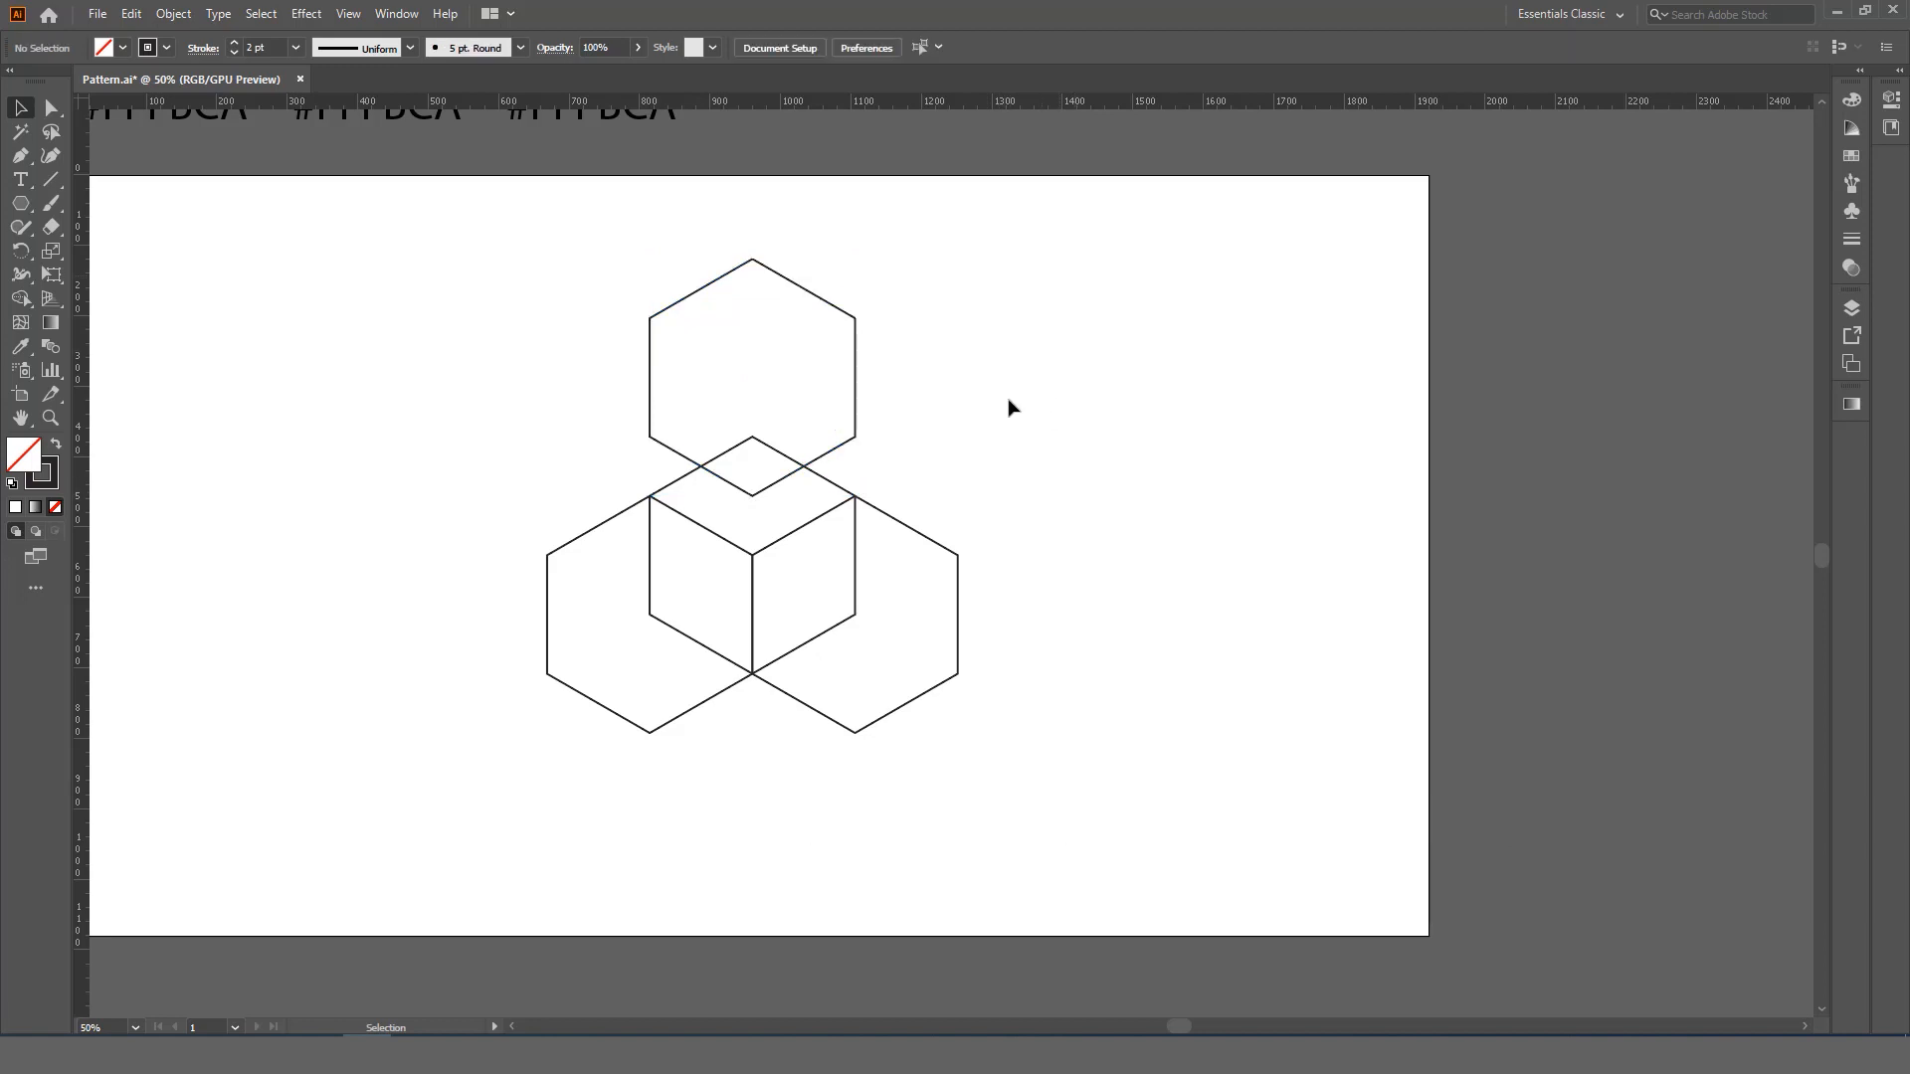
# - Select all four hexagons and remove every region except the chevron at the center with the Shape Builder tool
pyautogui.moveTo(1072, 258); pyautogui.dragTo(537, 810)
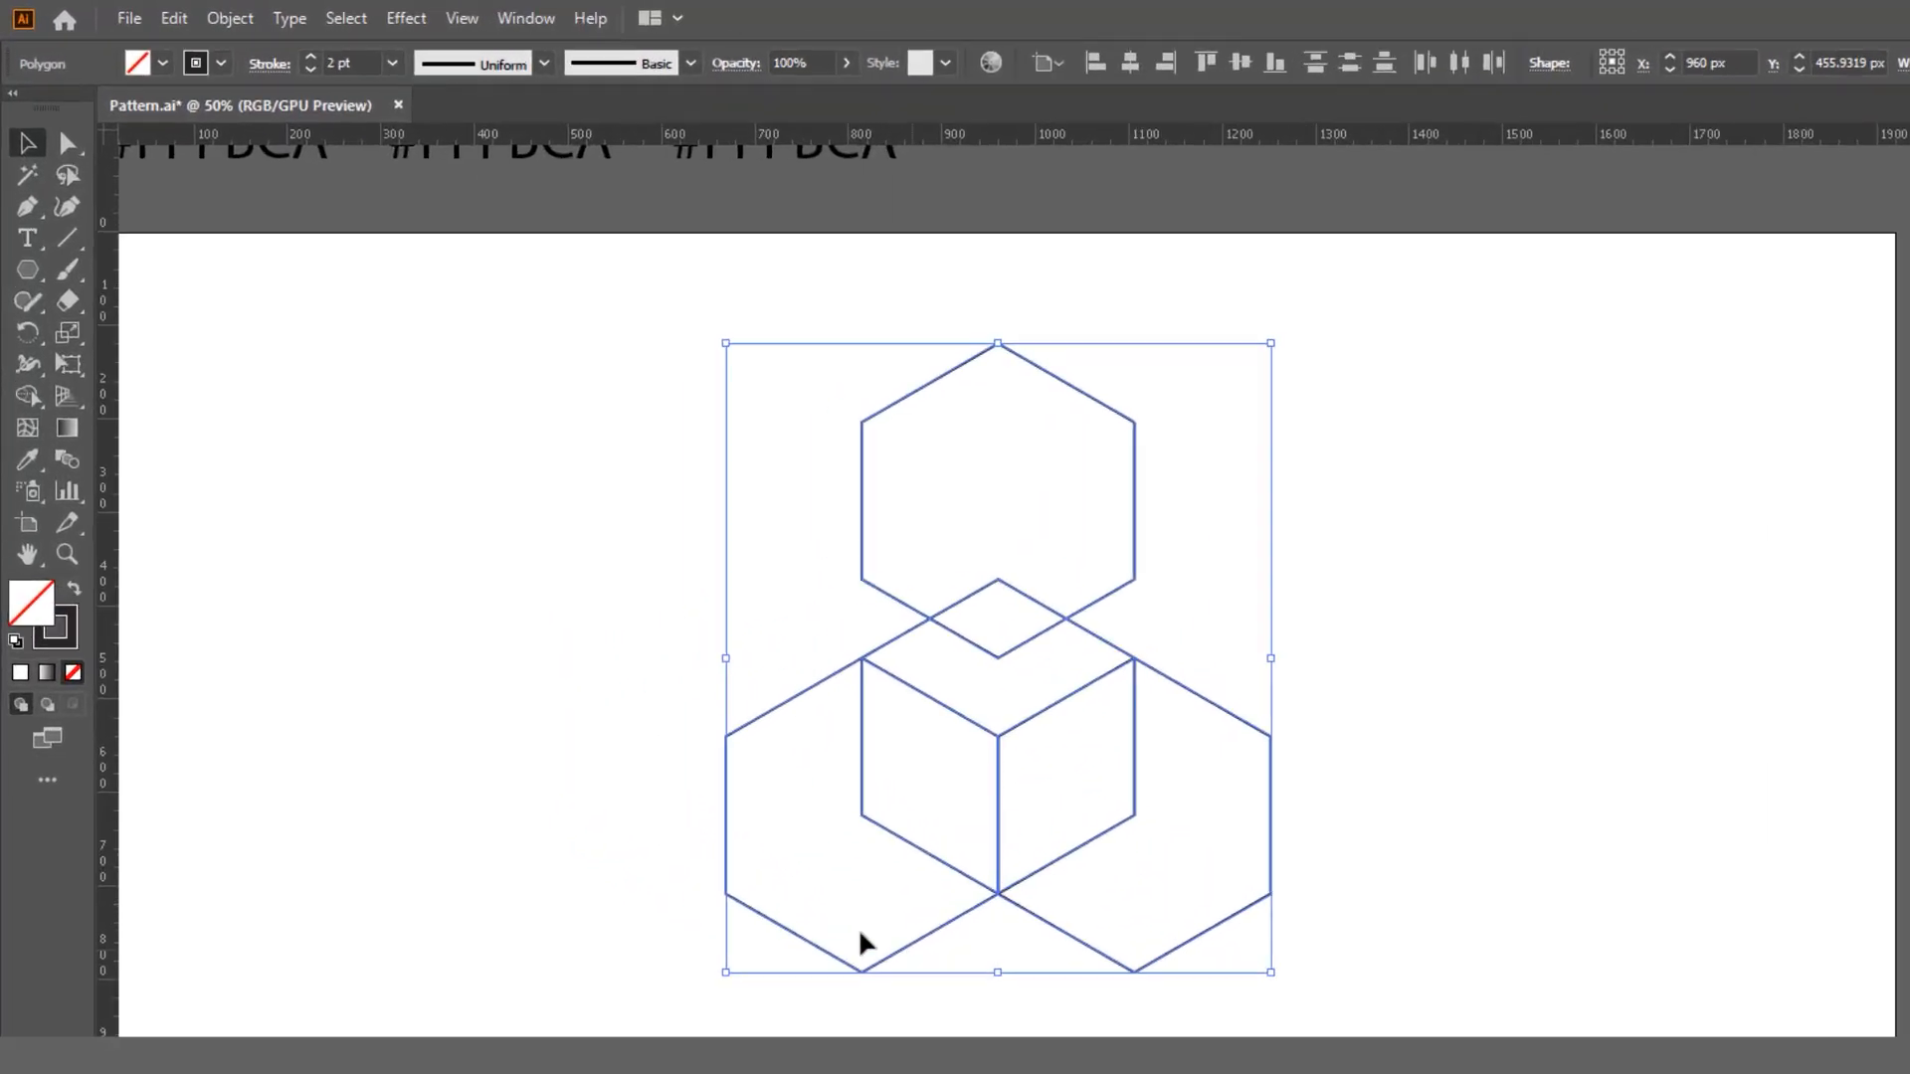
pyautogui.click(36, 521)
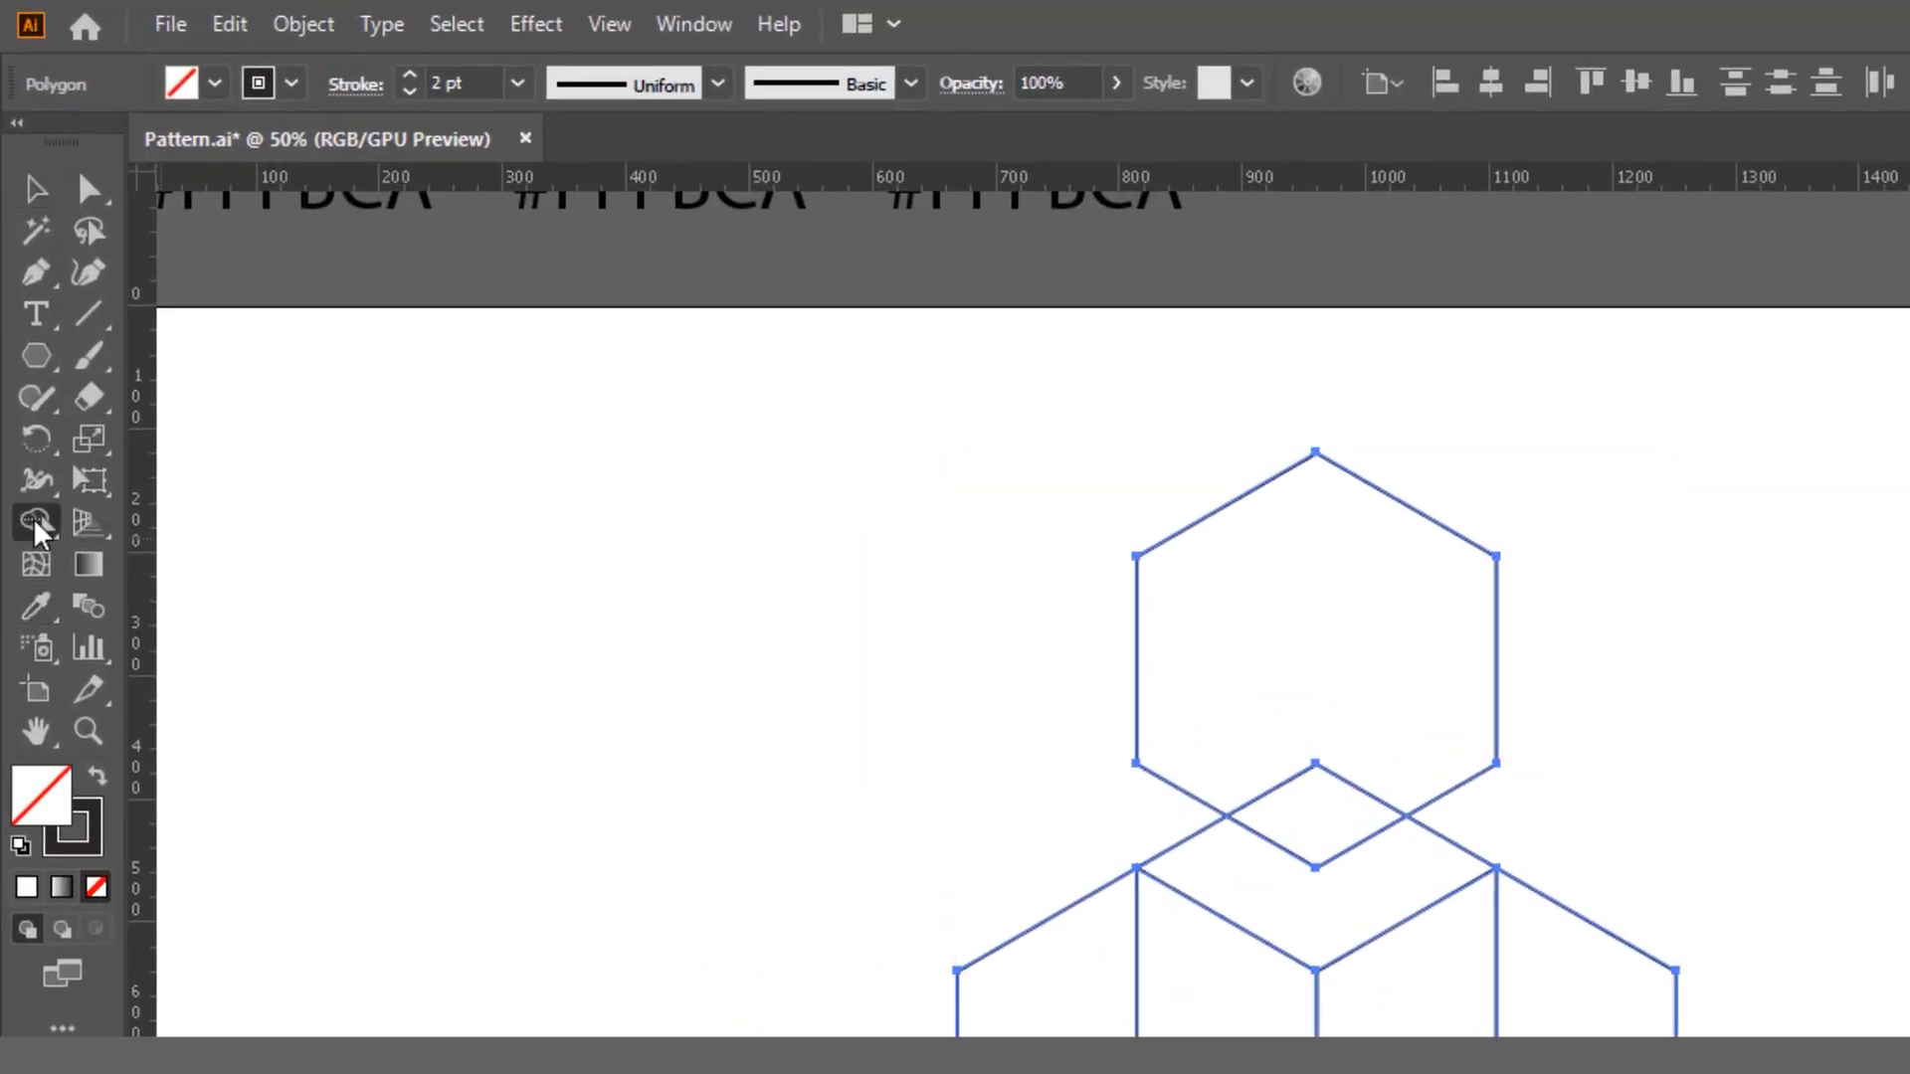
pyautogui.click(301, 524)
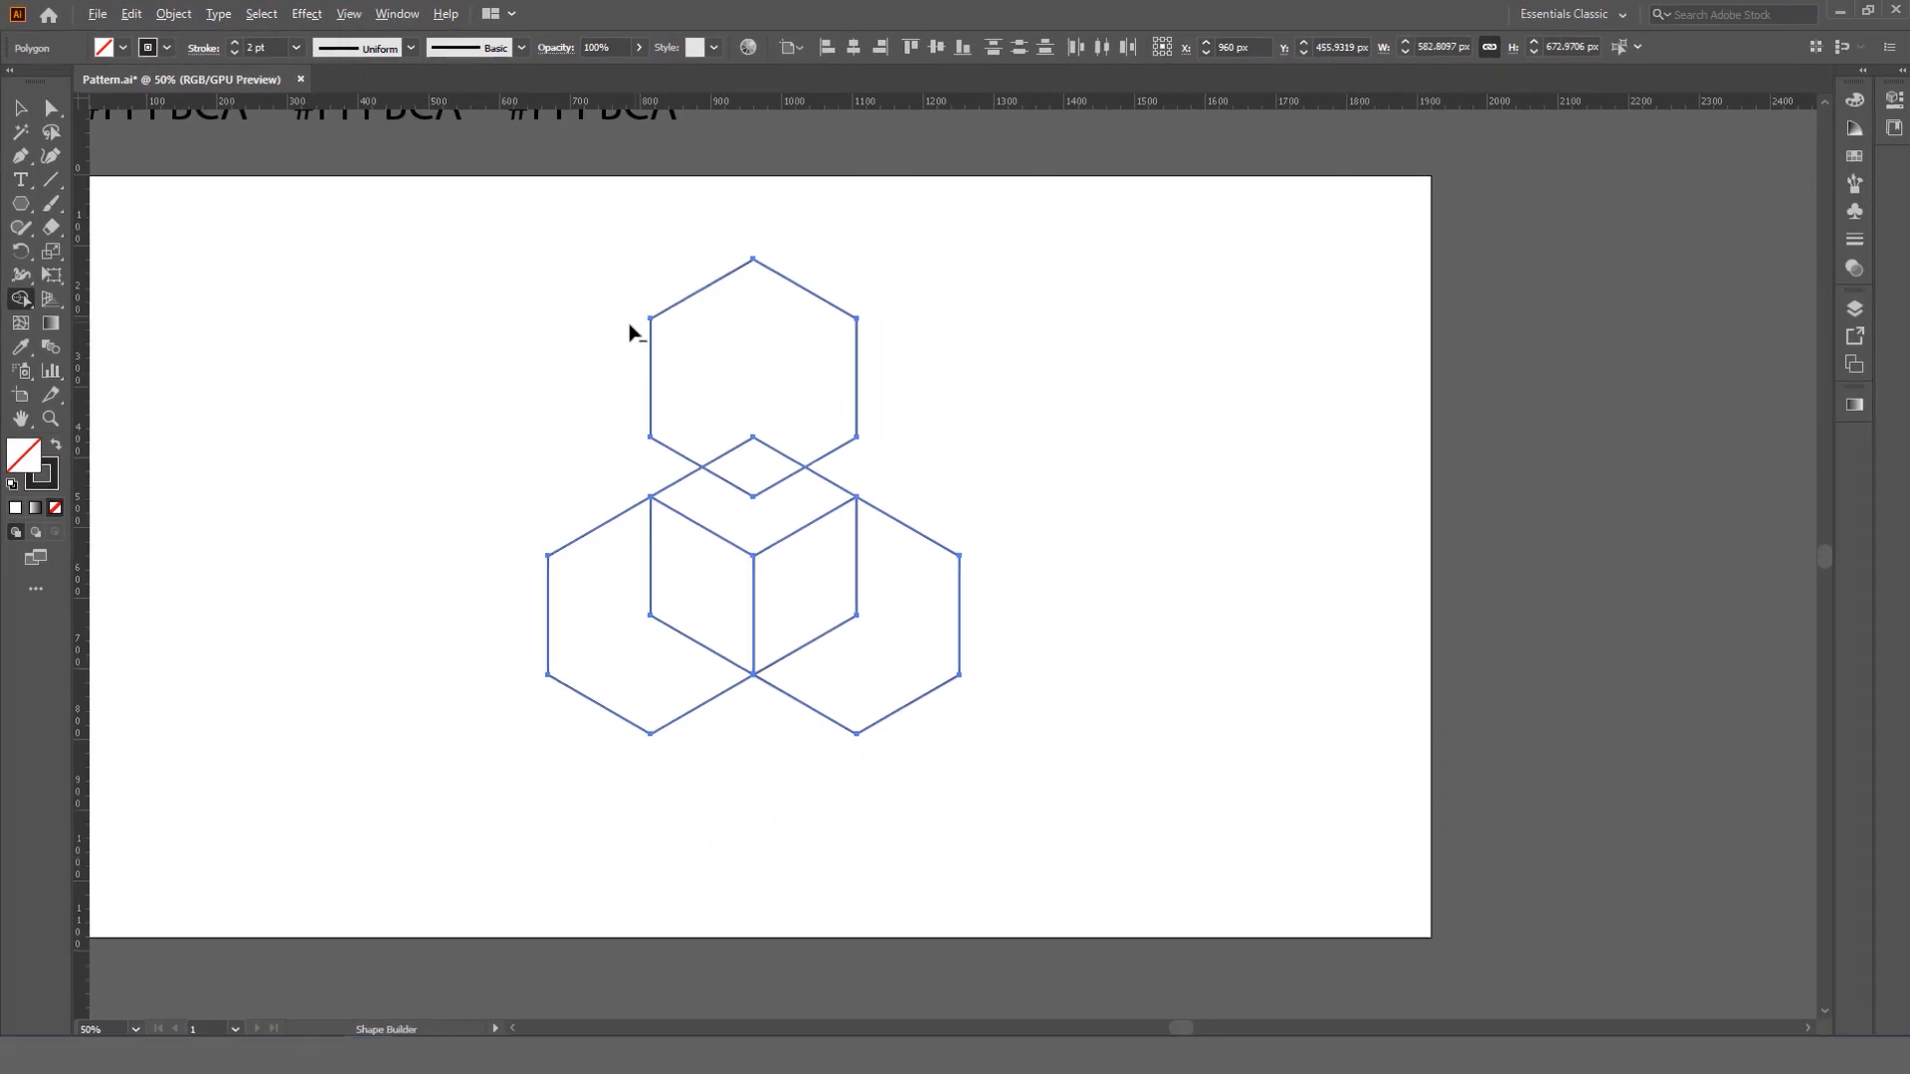
pyautogui.keyDown('alt'); pyautogui.click(1472, 646); pyautogui.keyUp('alt')
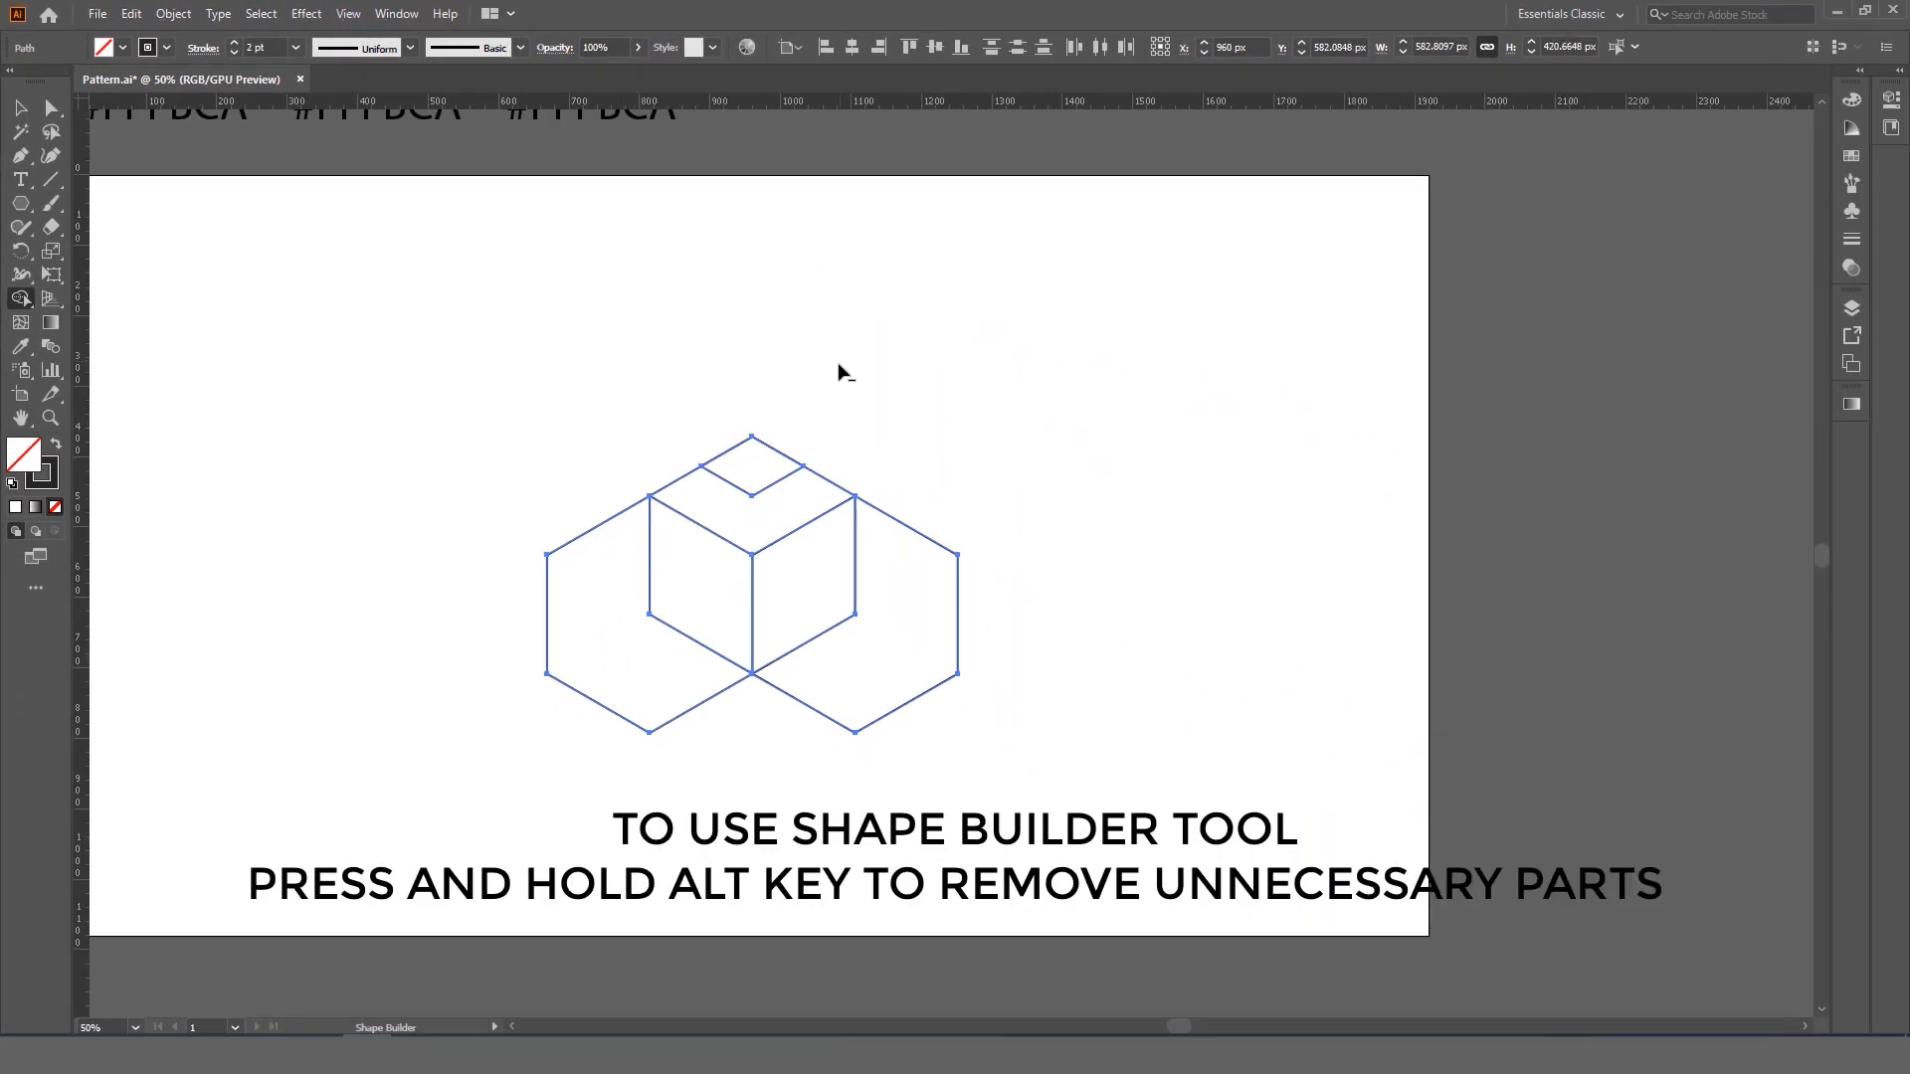
pyautogui.keyDown('alt'); pyautogui.click(752, 465); pyautogui.keyUp('alt')
pyautogui.moveTo(564, 453)
pyautogui.mouseDown()
pyautogui.moveTo(584, 517)
pyautogui.moveTo(687, 611)
pyautogui.mouseUp()
pyautogui.moveTo(969, 465)
pyautogui.mouseDown()
pyautogui.moveTo(938, 529)
pyautogui.moveTo(829, 600)
pyautogui.mouseUp()
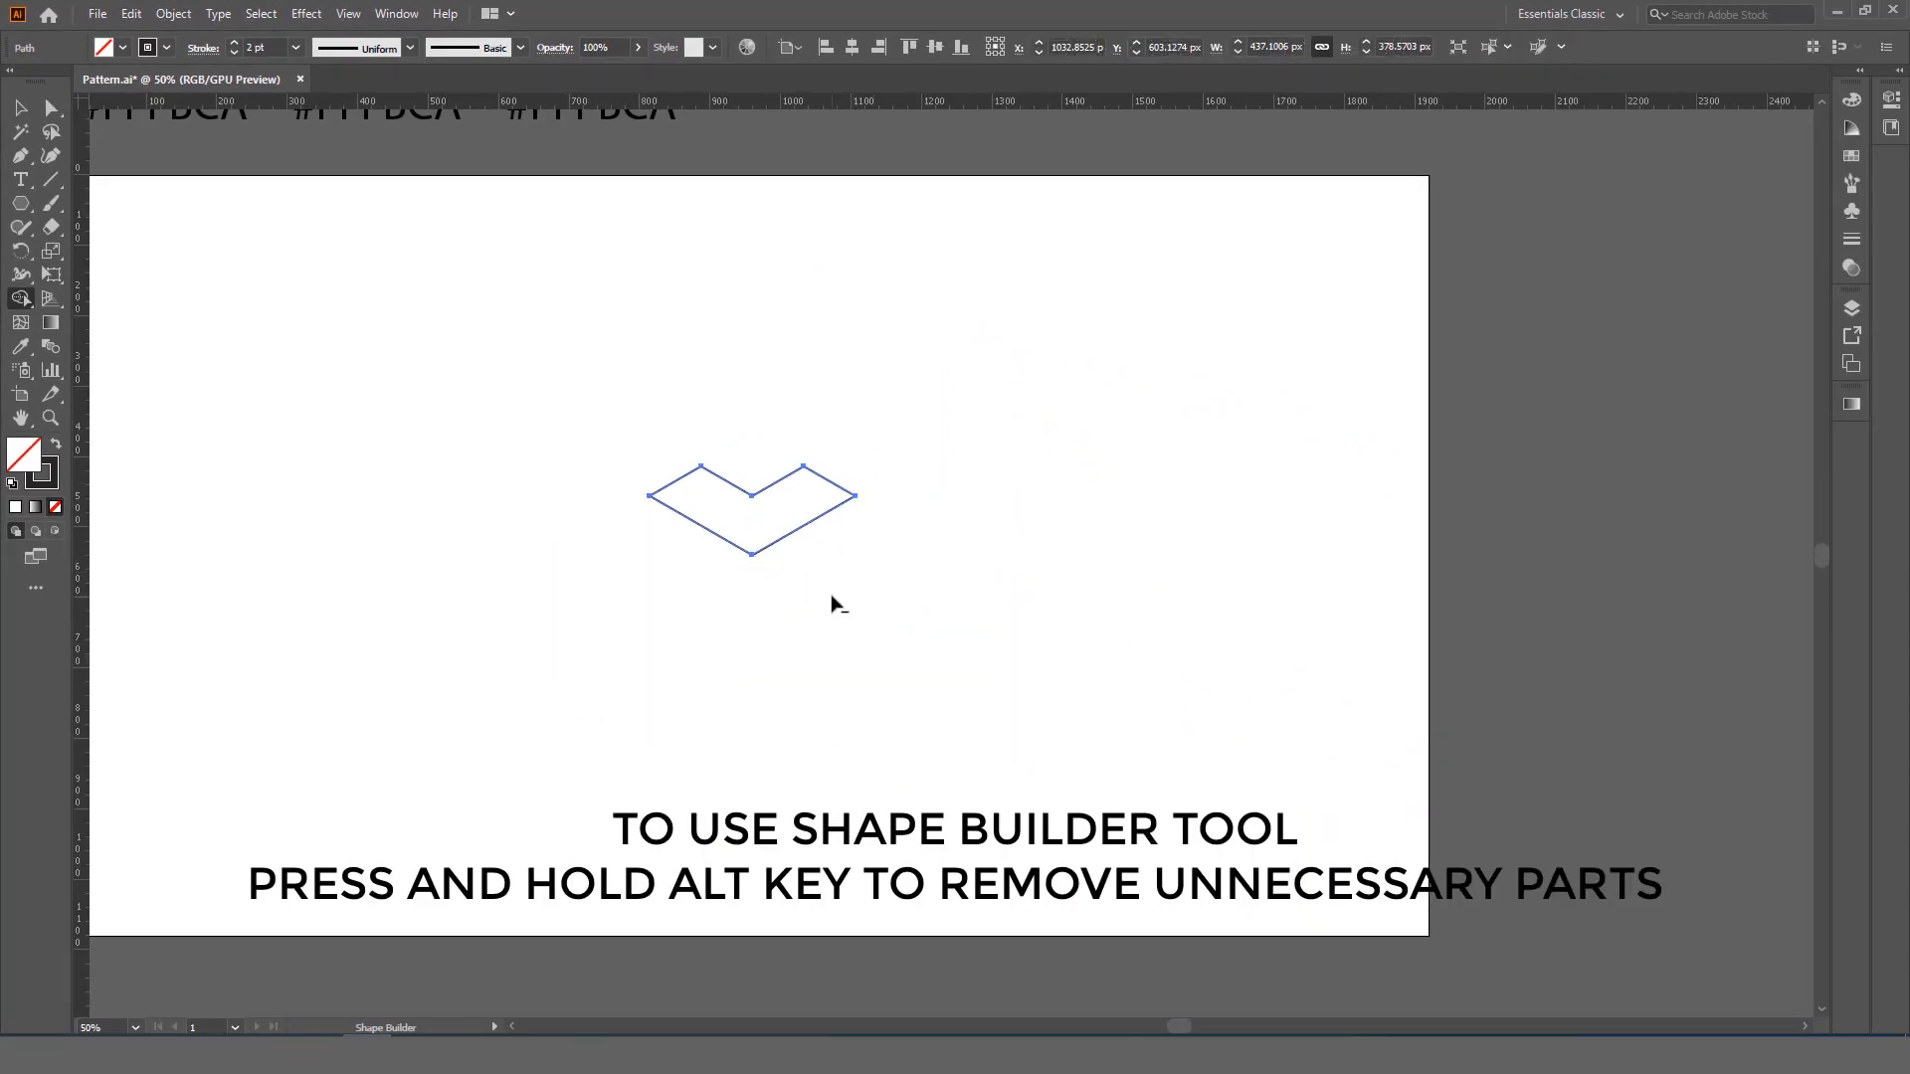
# - Swap the chevron's fill and stroke so it has a solid dark fill and no stroke
pyautogui.click(17, 111)
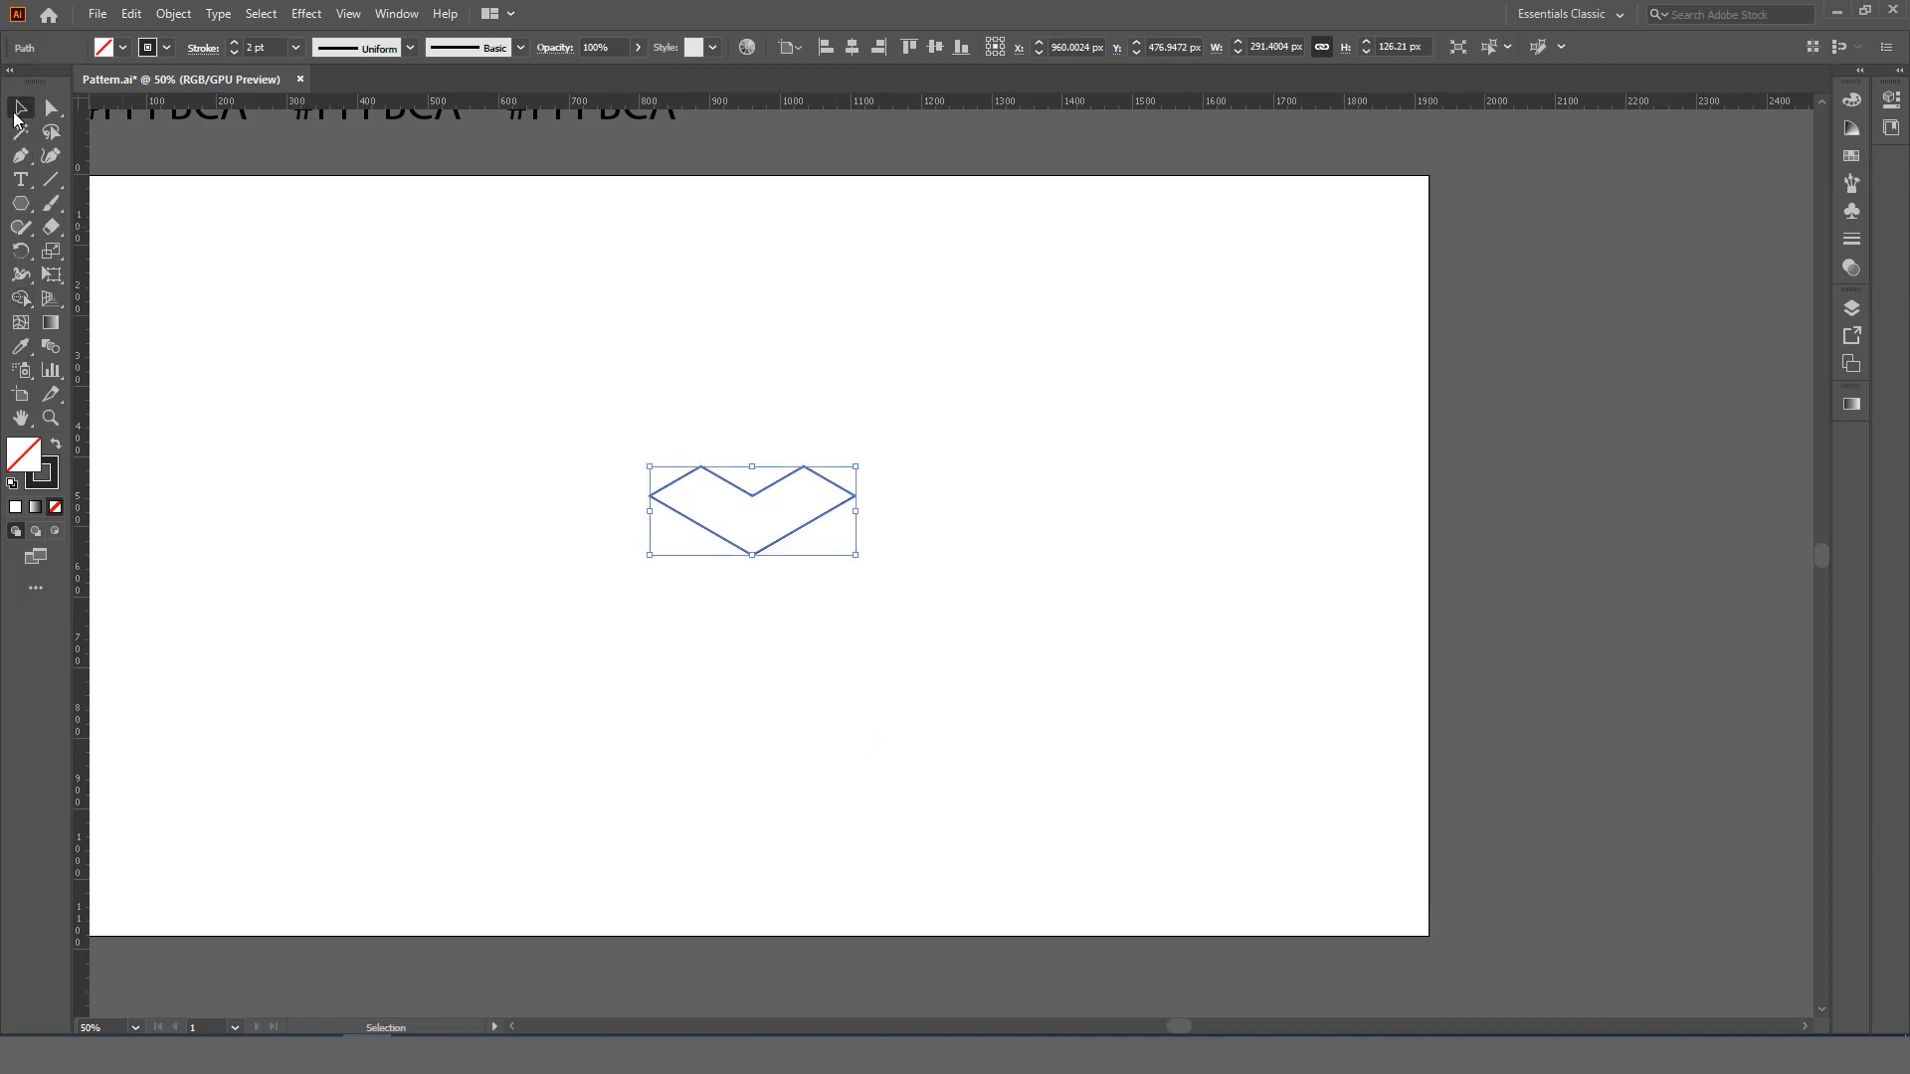
pyautogui.click(57, 446)
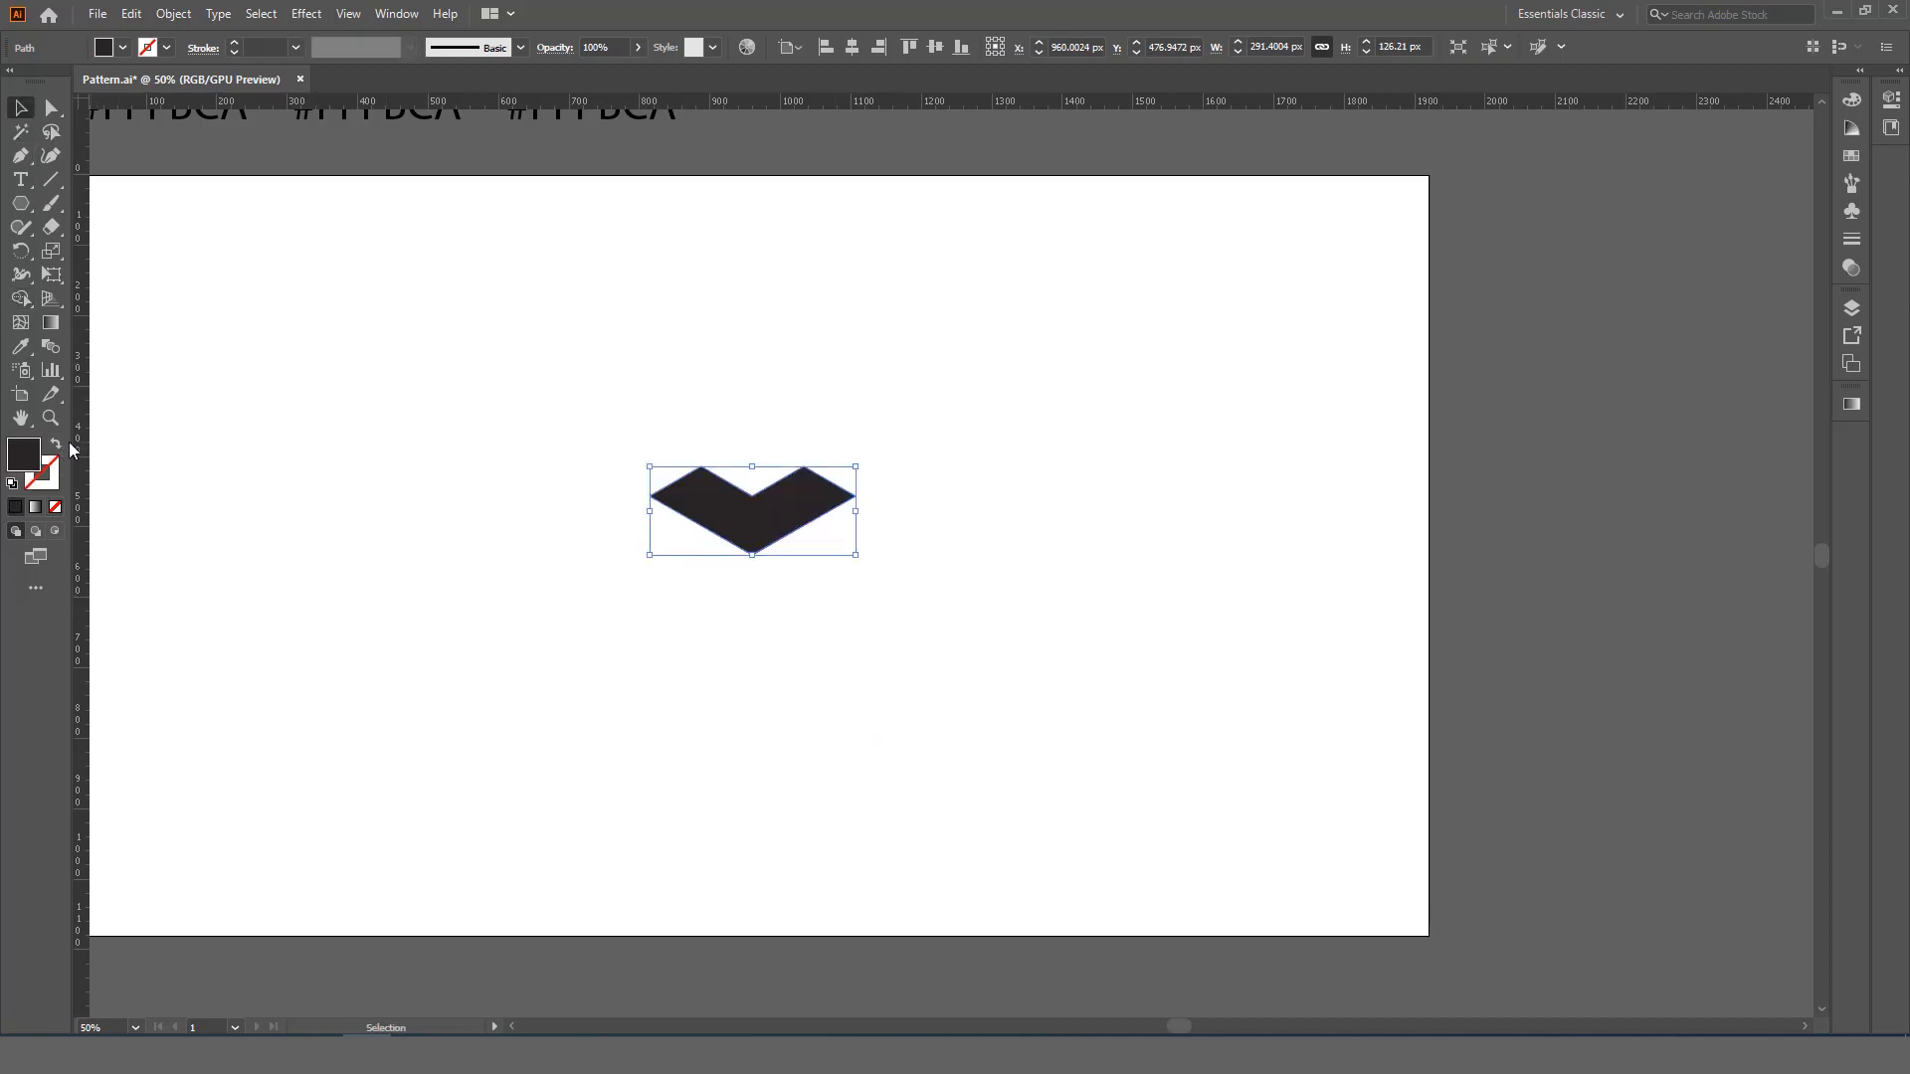
pyautogui.click(801, 419)
# - Recolor the chevron with the cream swatch above the artboard using the Eyedropper tool
pyautogui.moveTo(806, 437); pyautogui.dragTo(861, 554)
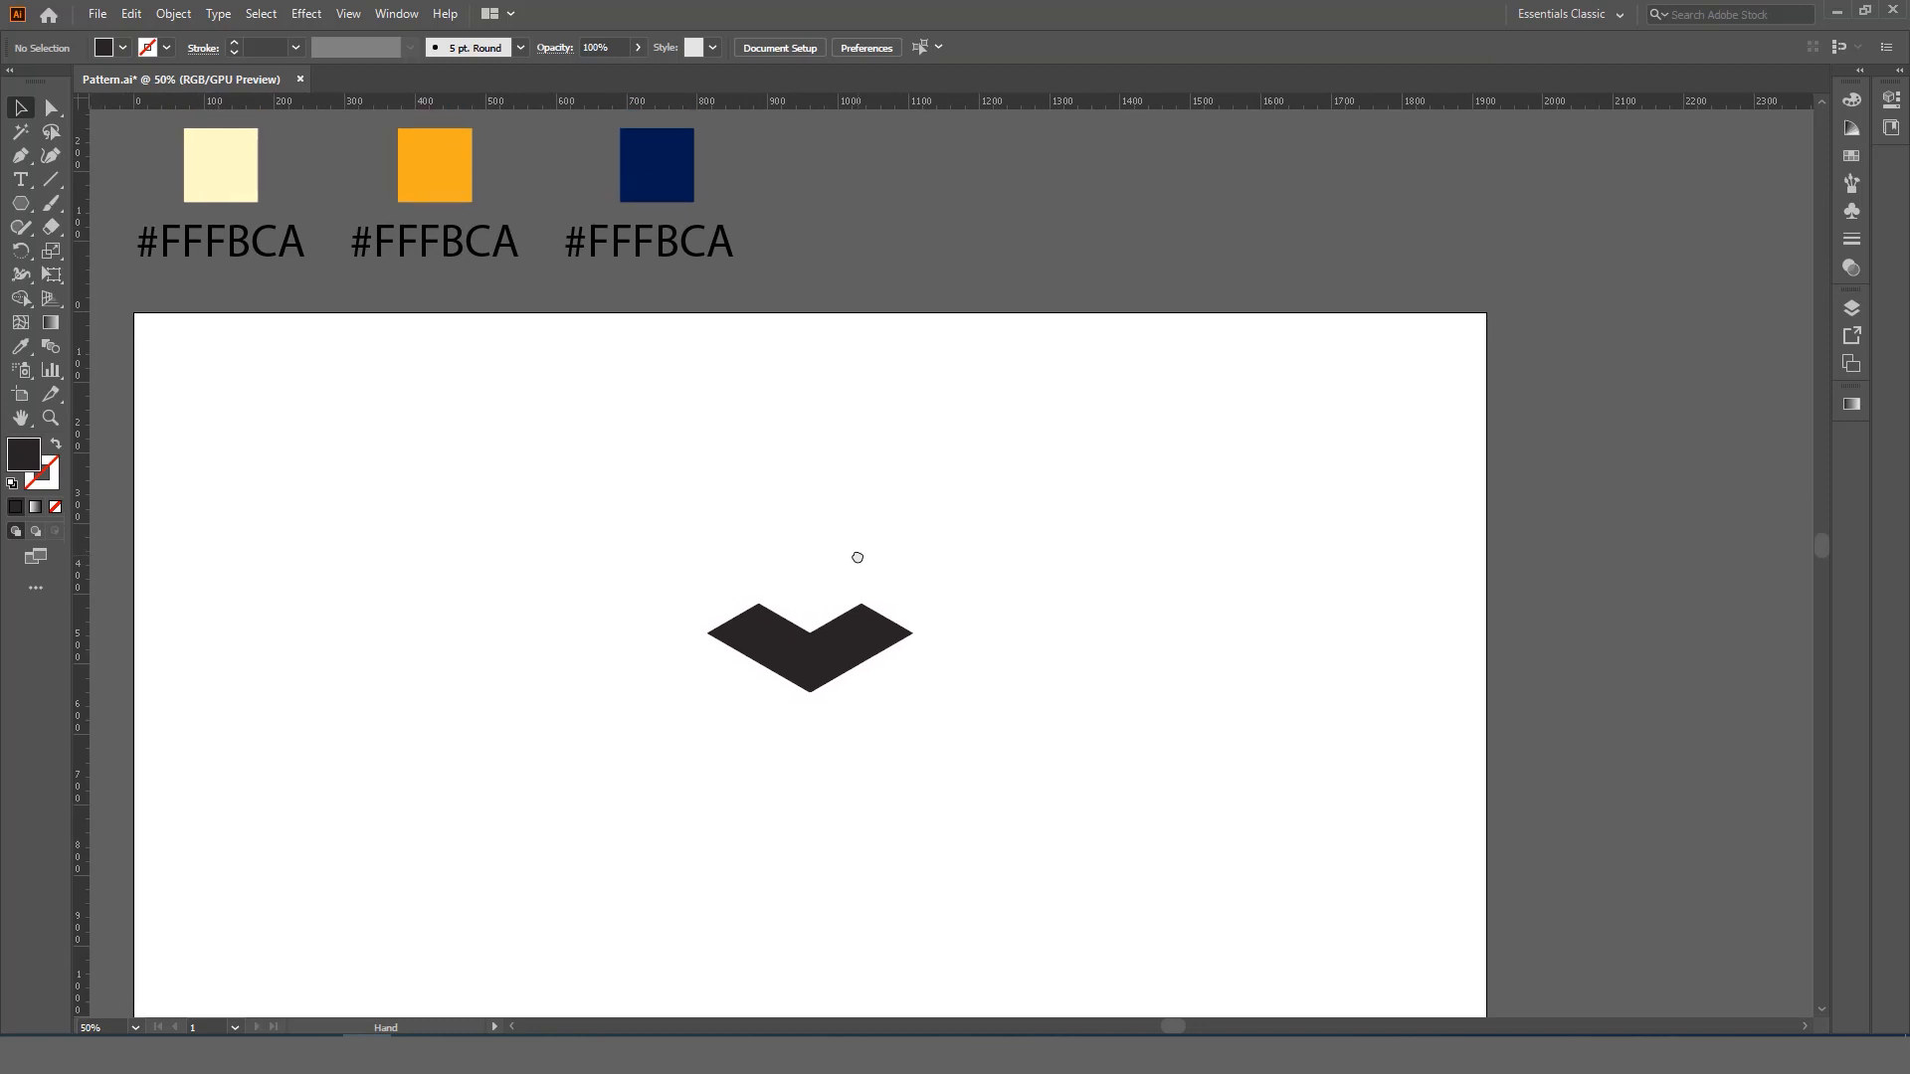
pyautogui.click(855, 663)
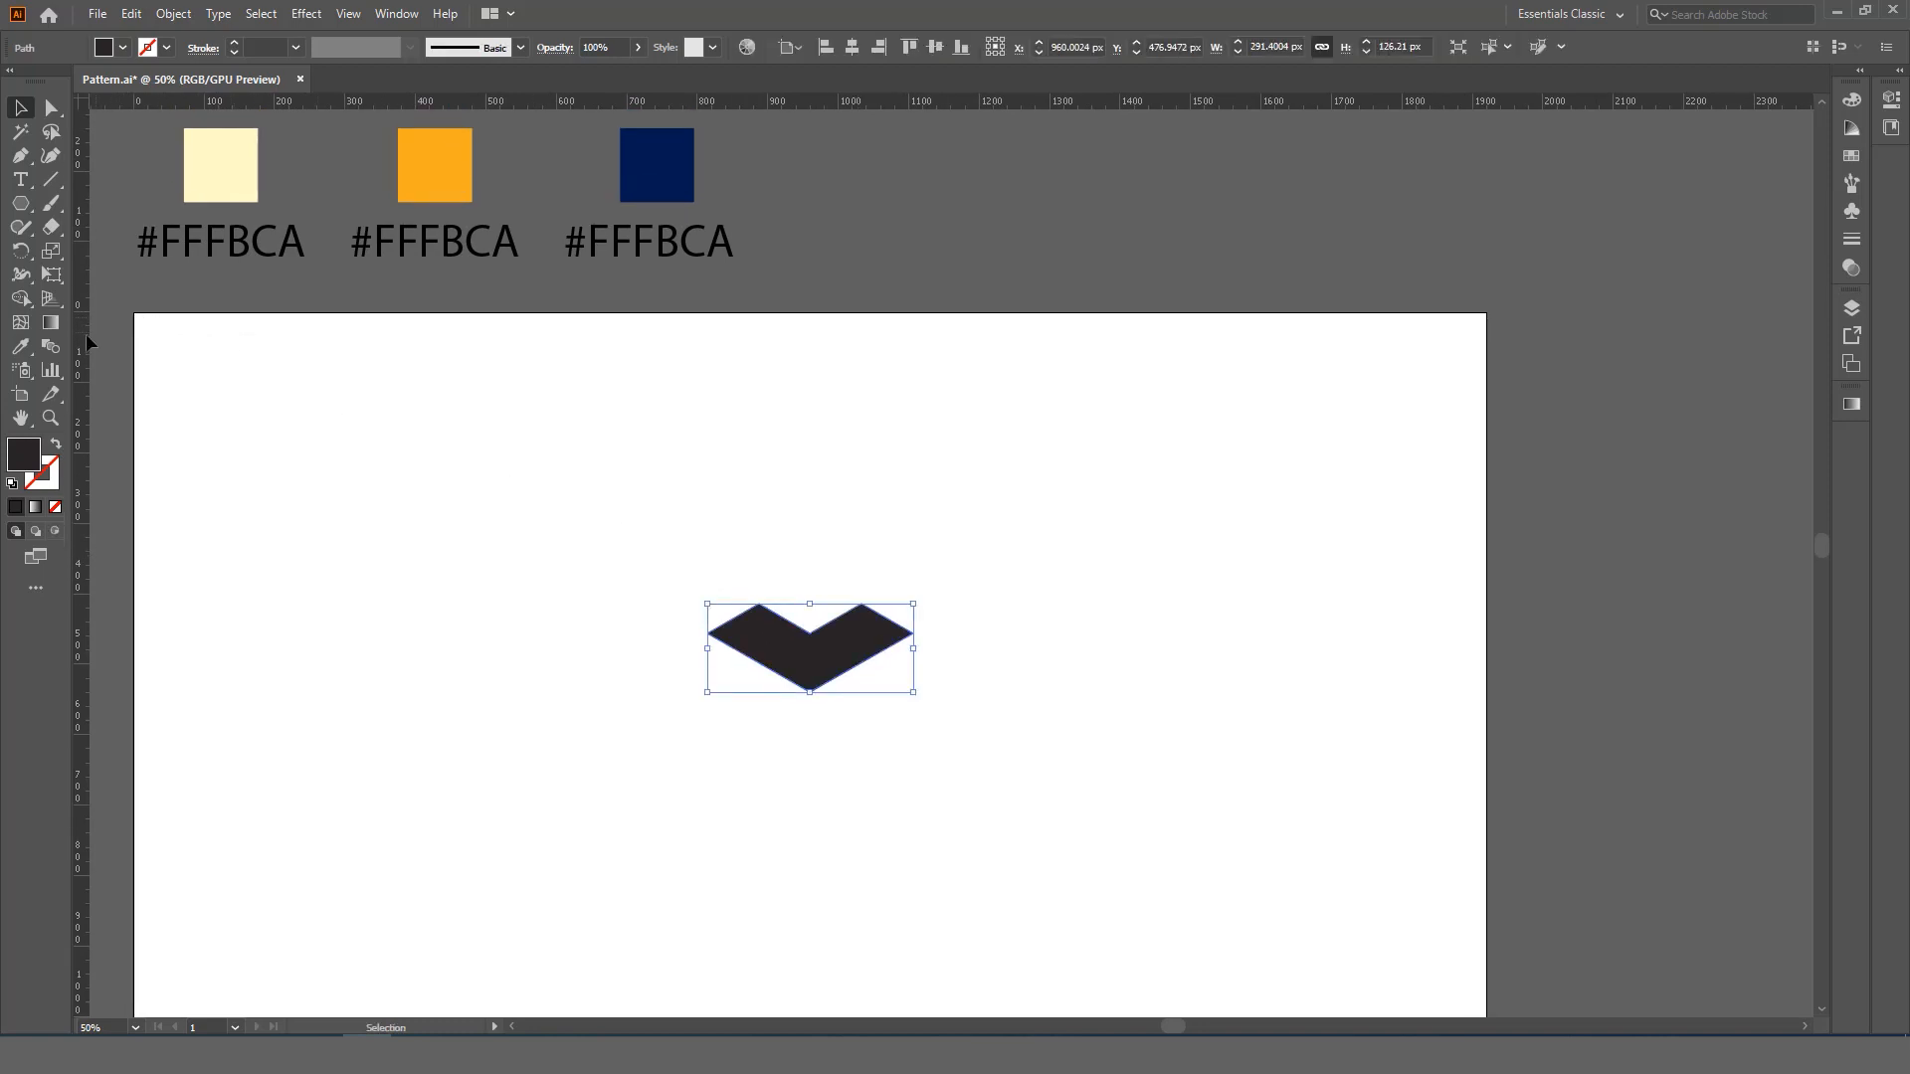
pyautogui.click(21, 348)
pyautogui.click(211, 171)
pyautogui.click(20, 107)
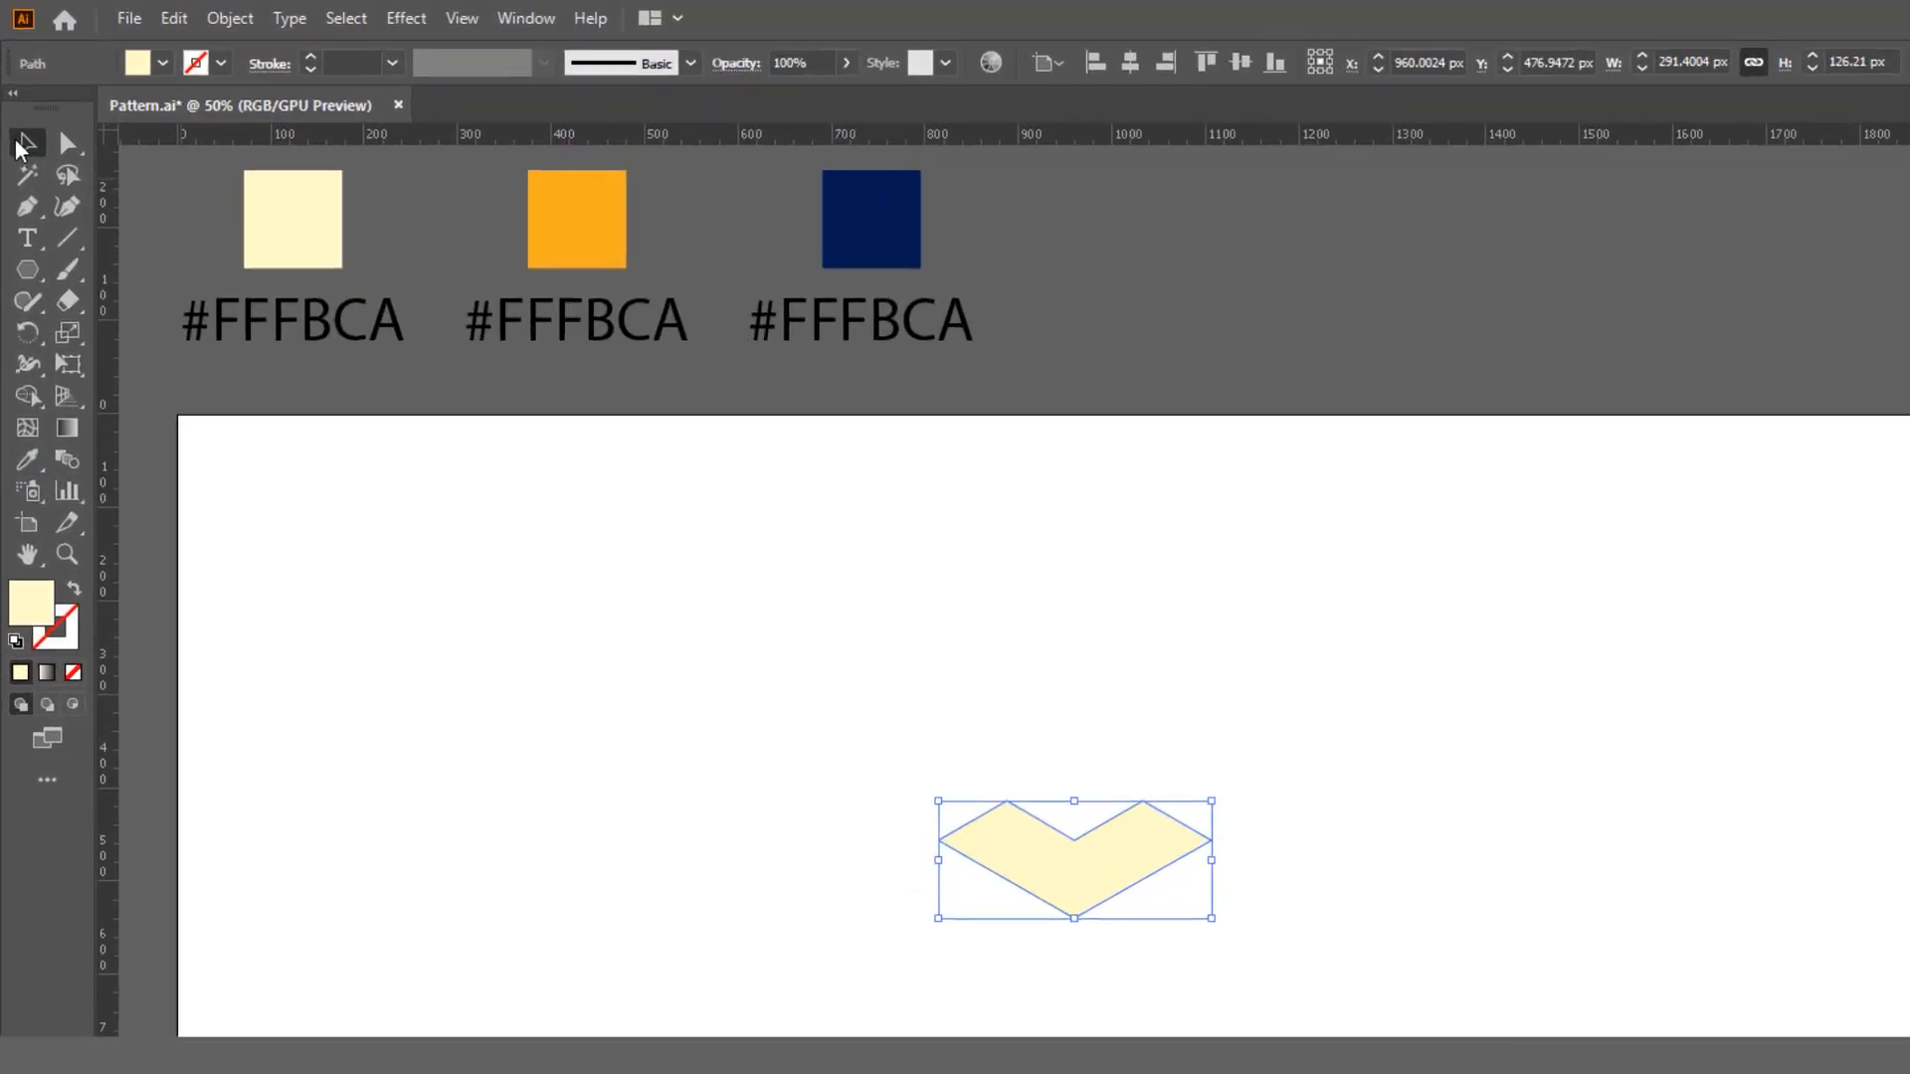
# - Create a copy of the cream chevron rotated -120° around its bottom tip with the Rotate tool
pyautogui.moveTo(30, 332); pyautogui.dragTo(120, 344)
pyautogui.moveTo(158, 453); pyautogui.dragTo(157, 453)
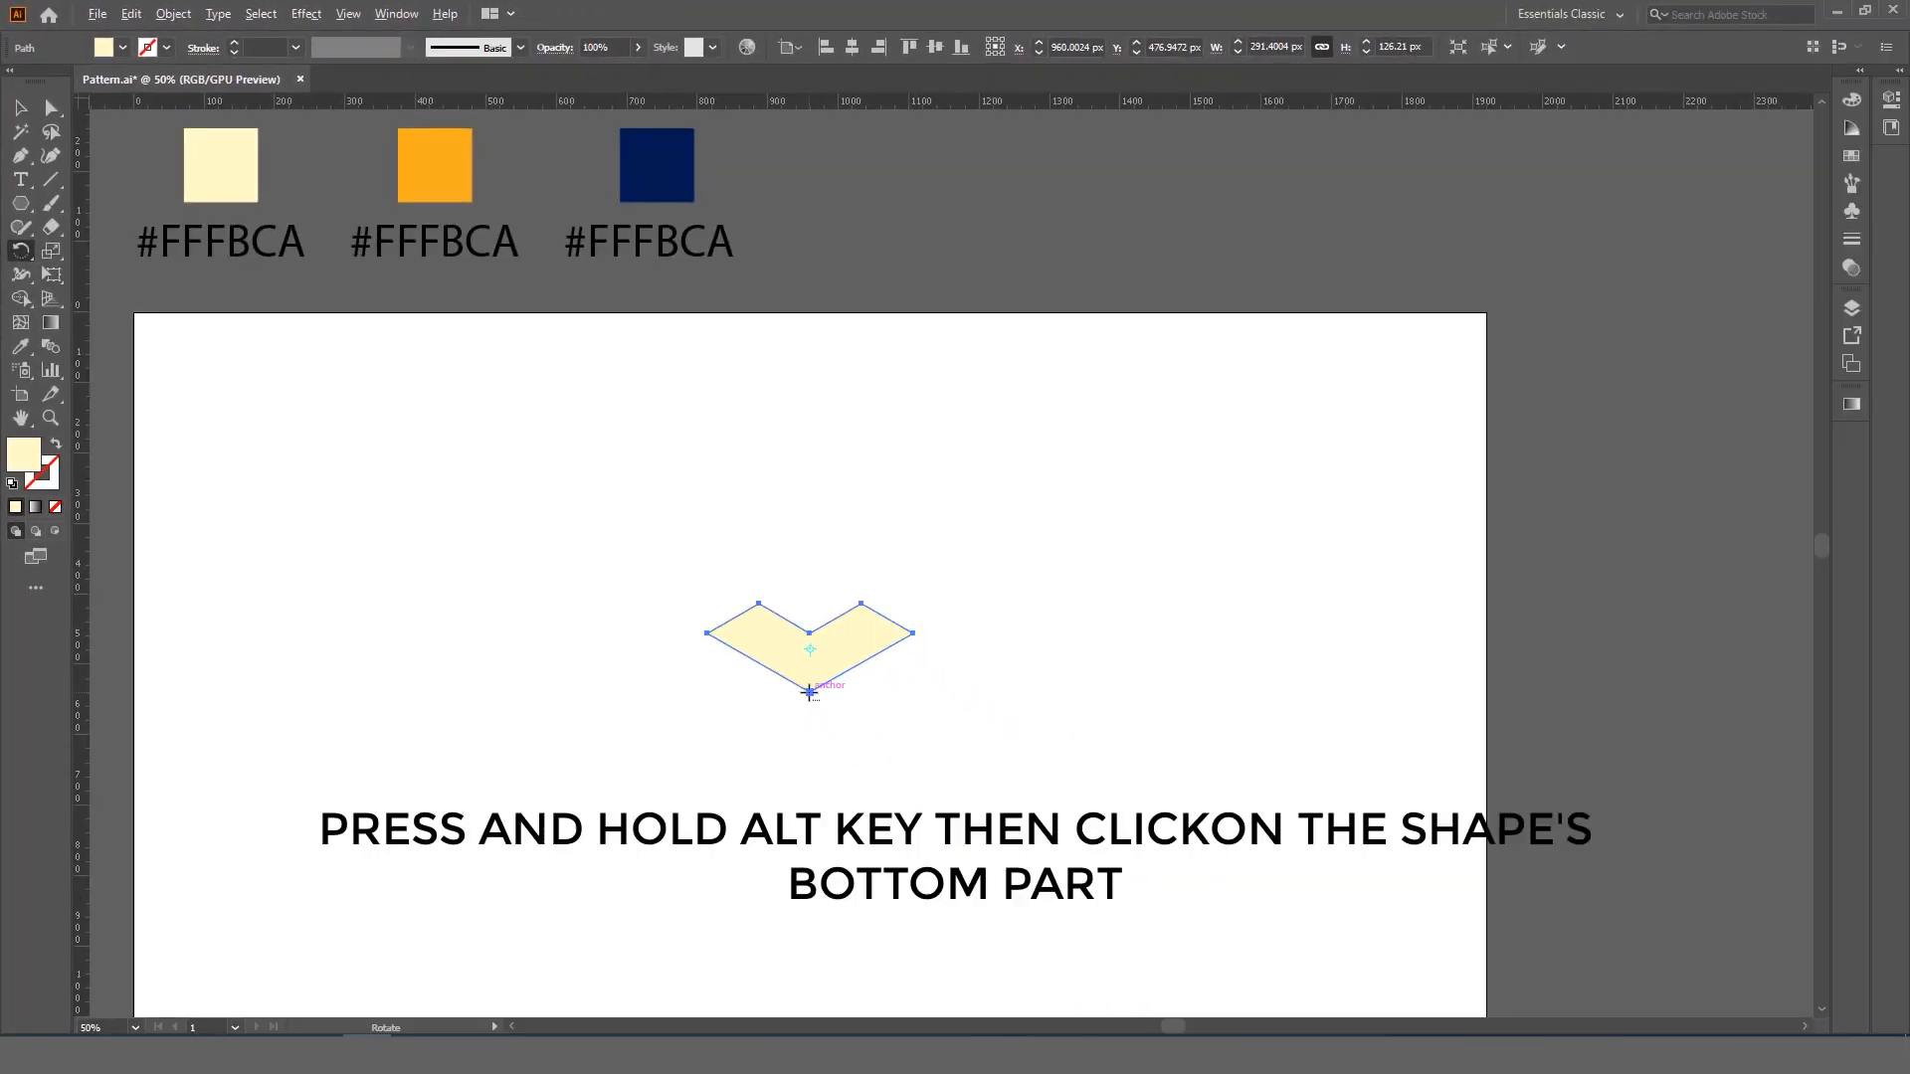
pyautogui.keyDown('alt'); pyautogui.click(808, 691); pyautogui.keyUp('alt')
pyautogui.click(1484, 441)
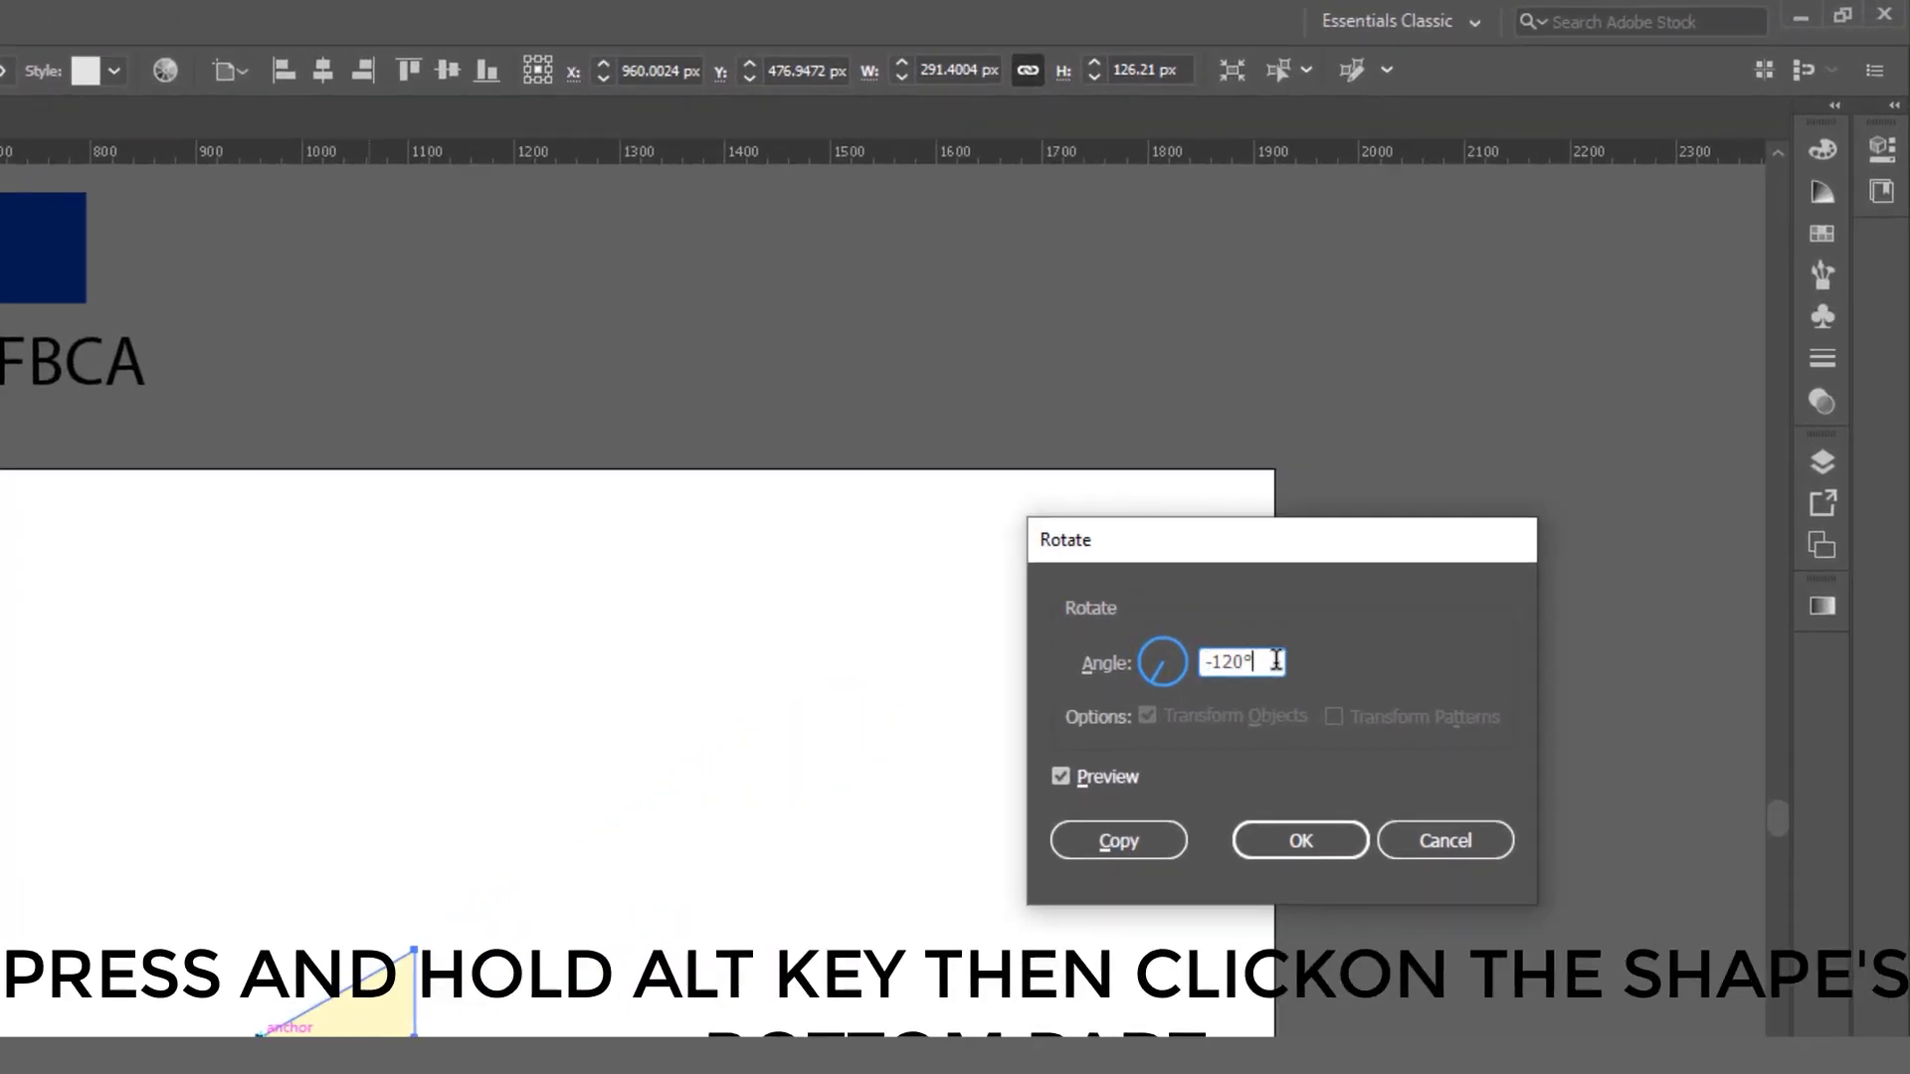
pyautogui.click(1161, 839)
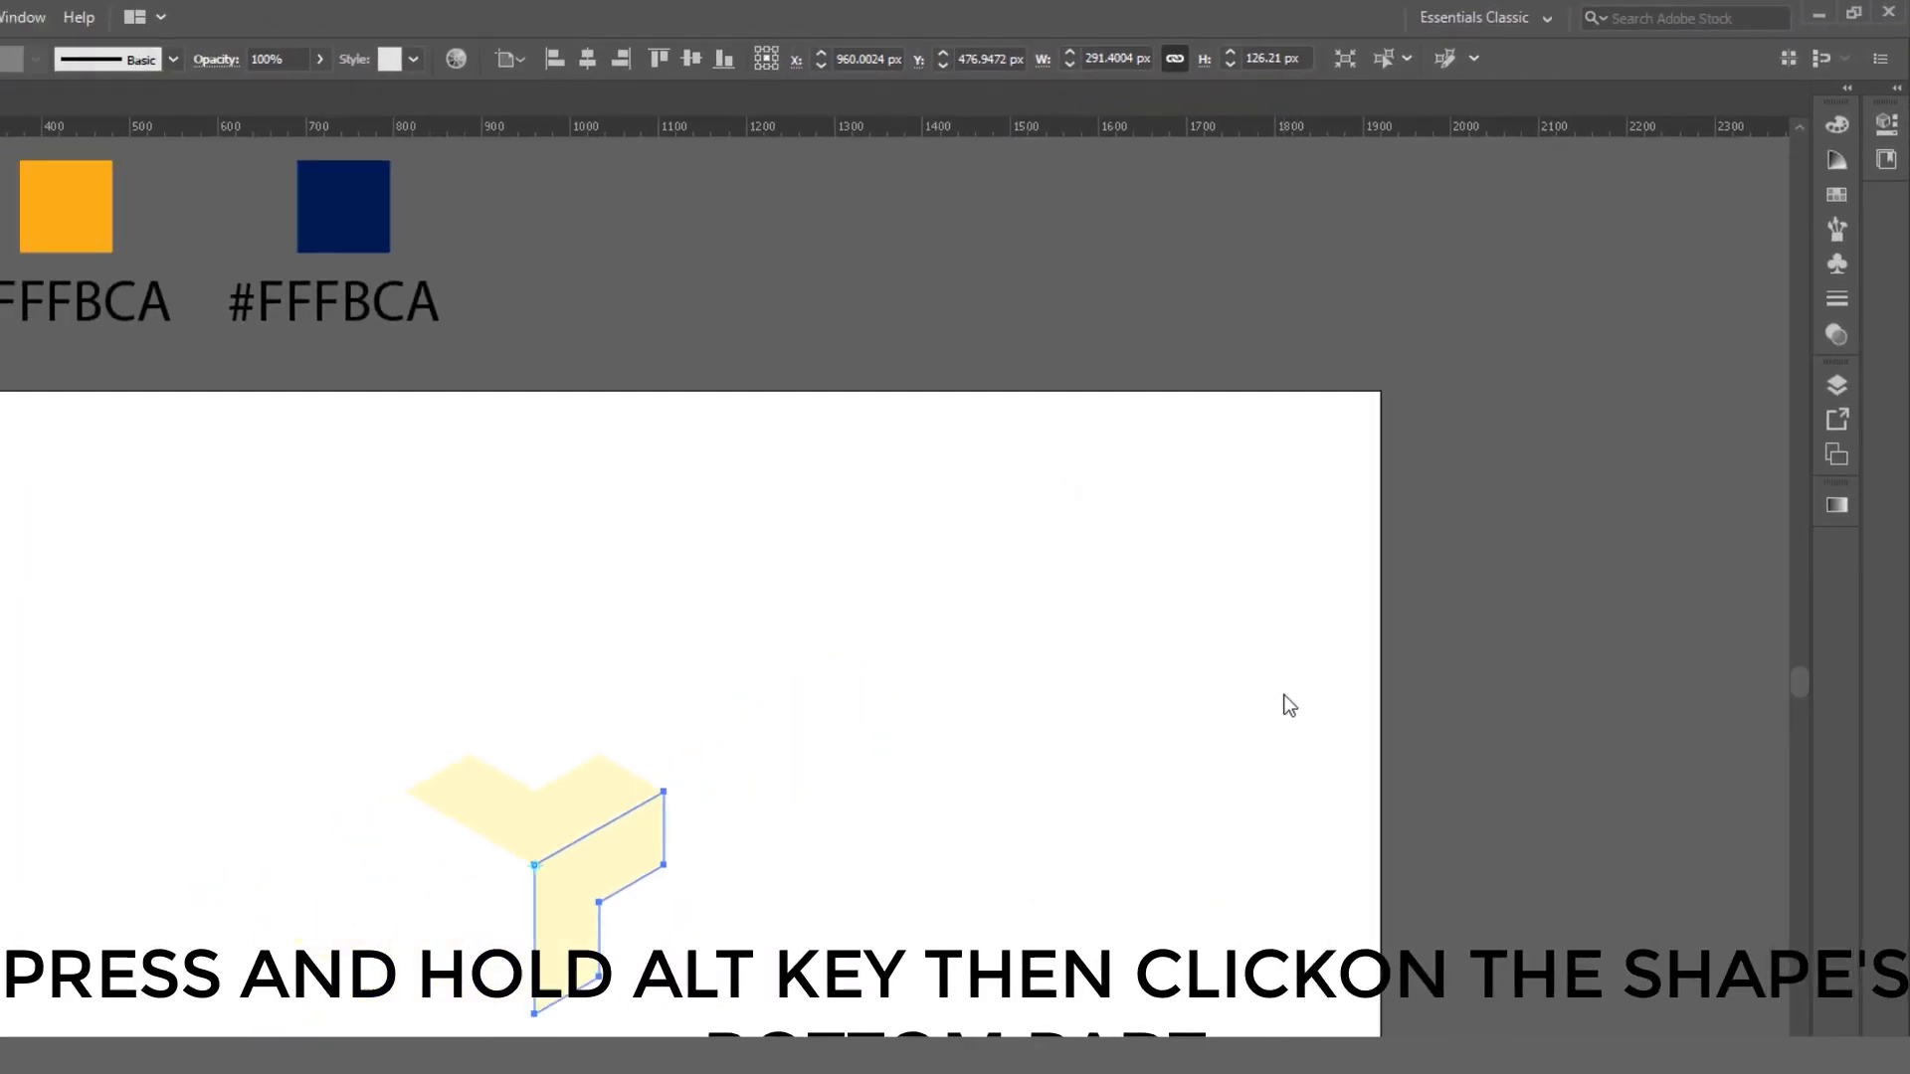
# - Repeat the rotated copy once more to complete the three-part cube shape, and deselect it
pyautogui.press('v')
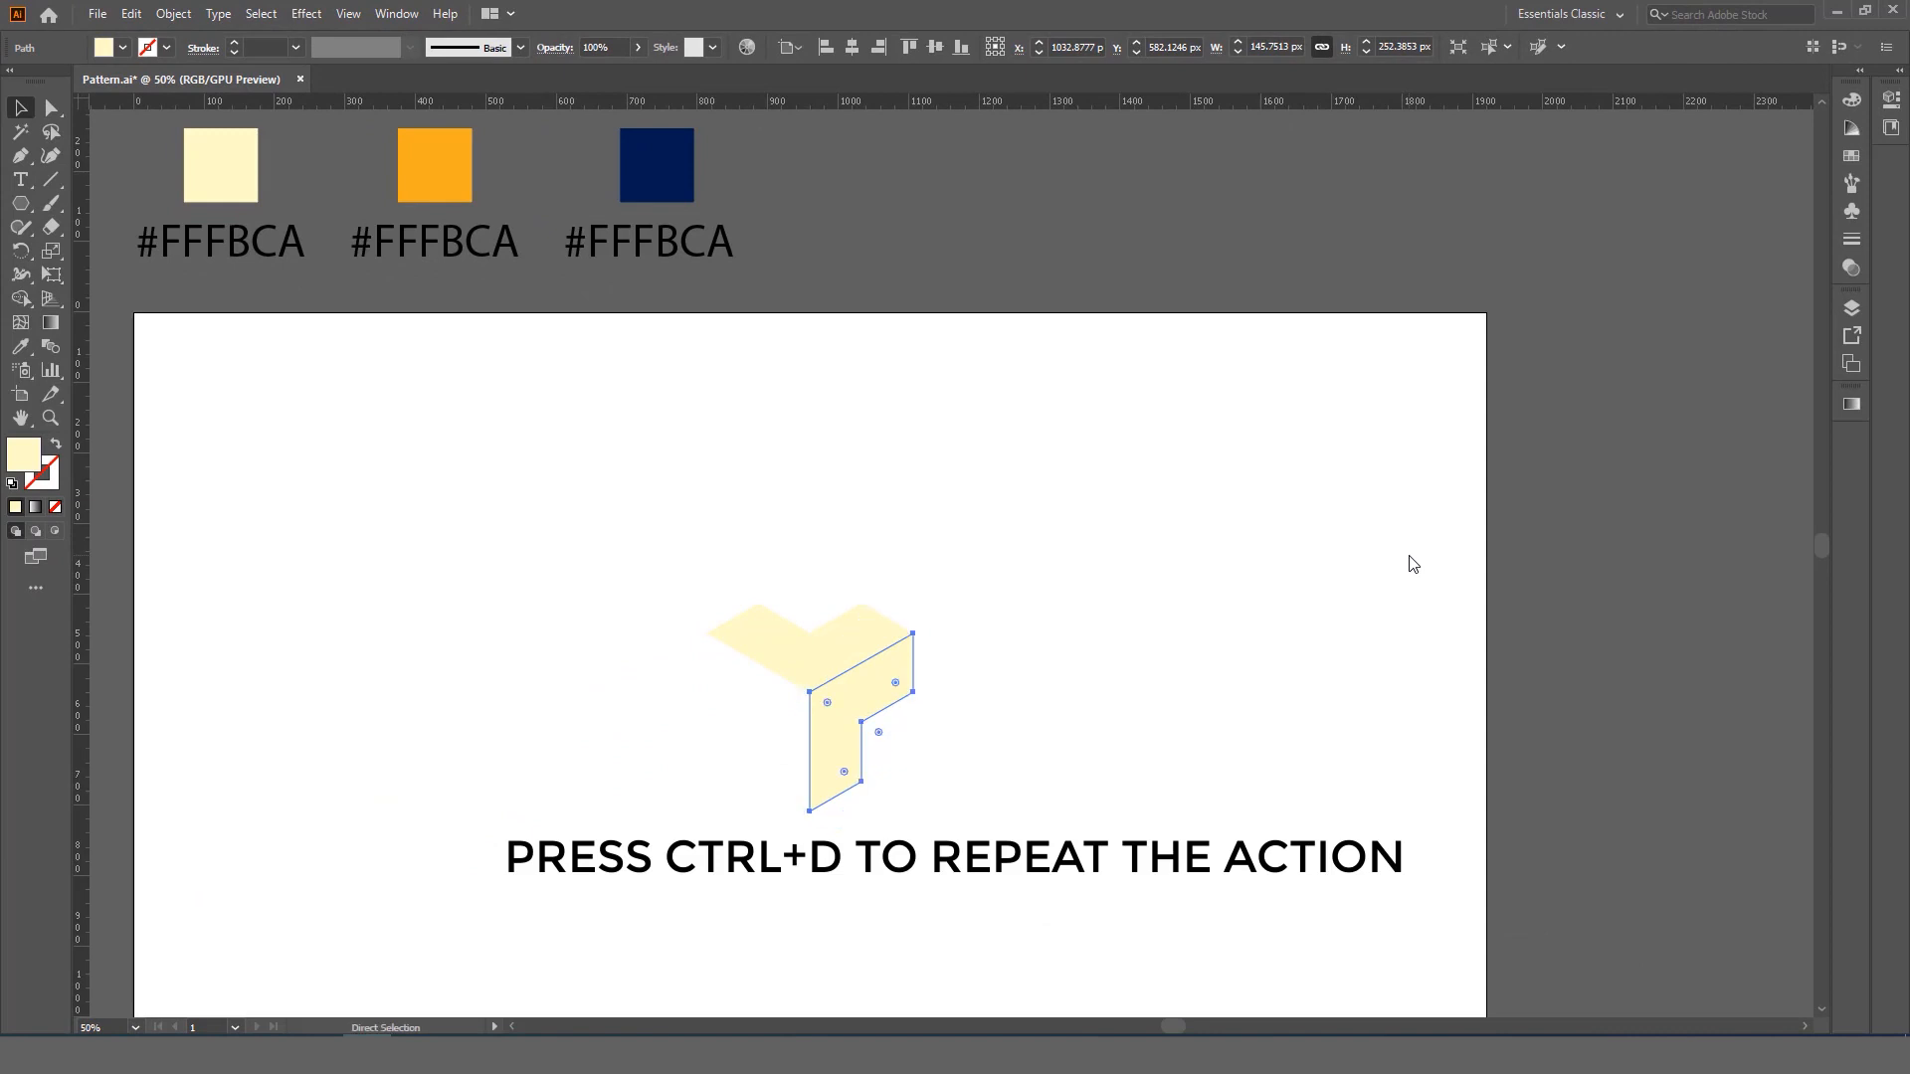
pyautogui.hotkey('ctrl', 'd')
pyautogui.click(1256, 639)
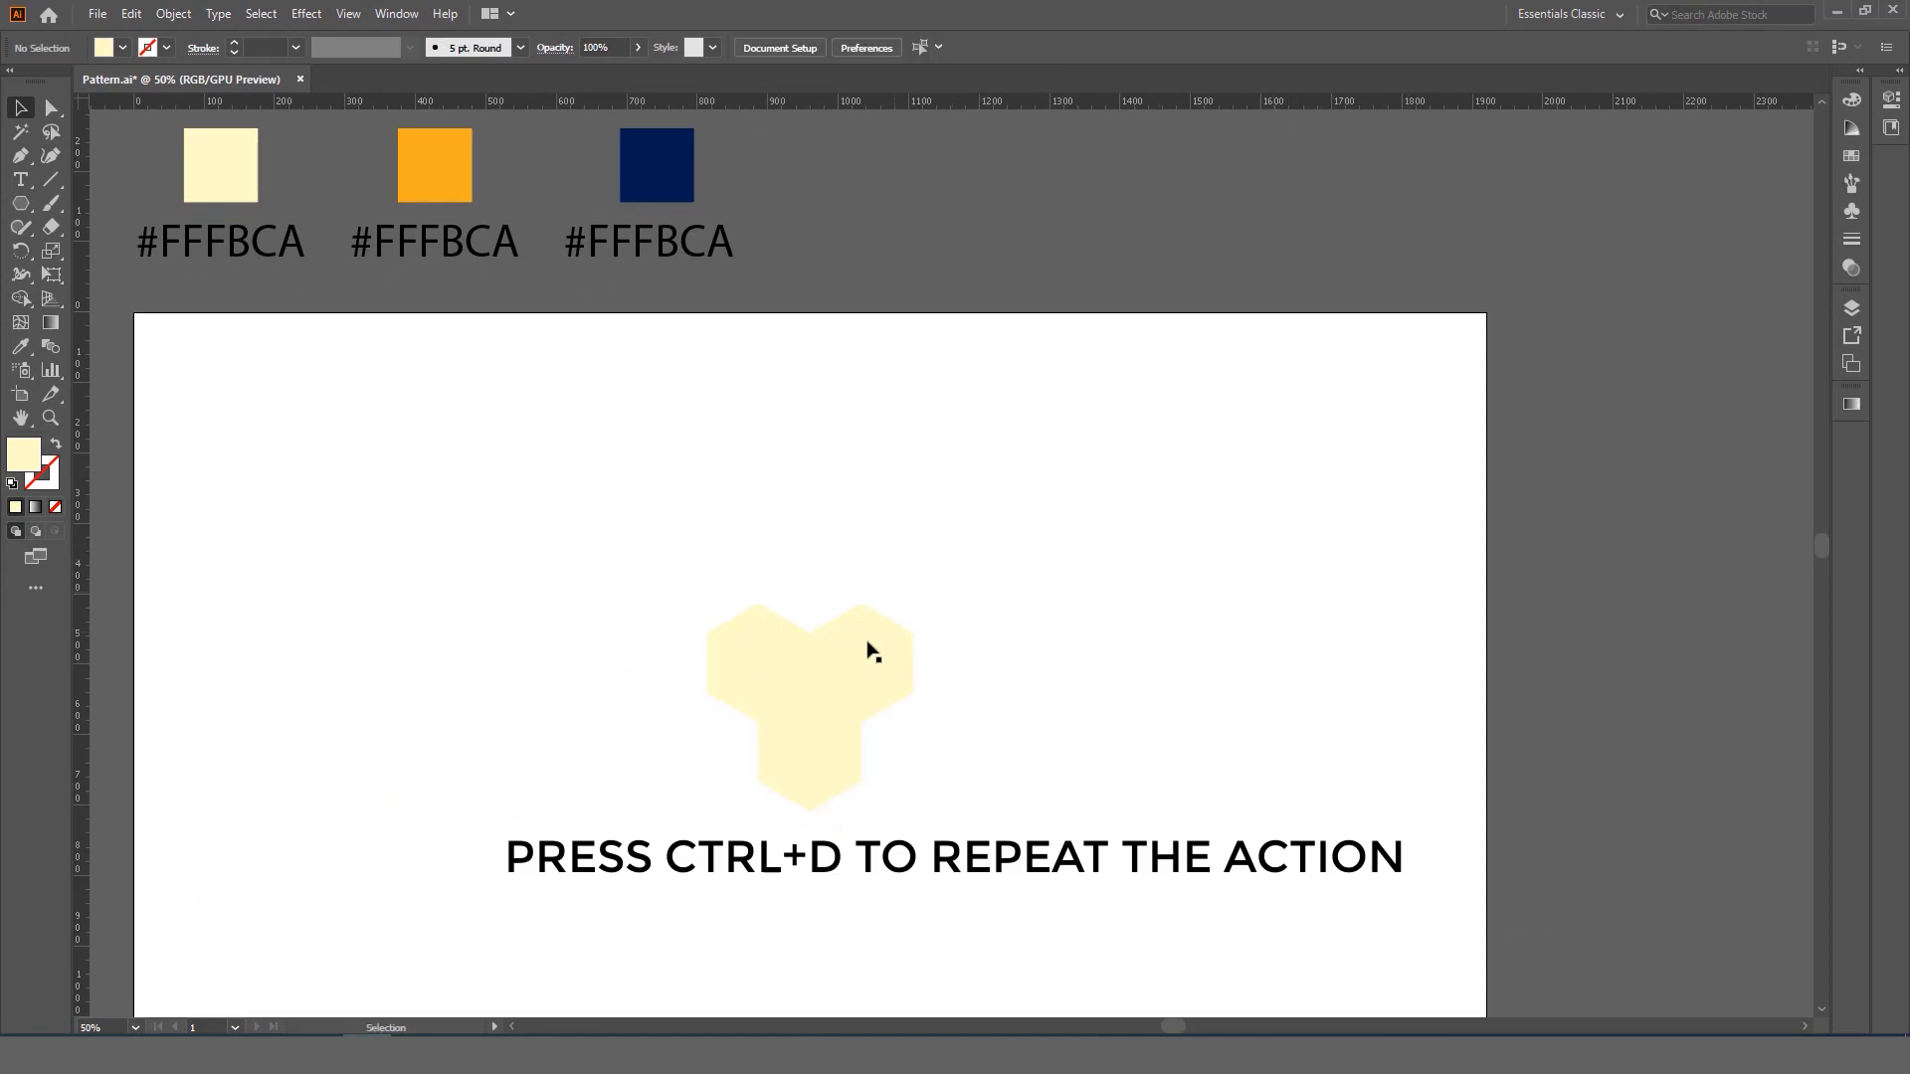
# - Recolor the lower-right piece of the shape with the orange swatch above the artboard using the Eyedropper tool
pyautogui.click(854, 668)
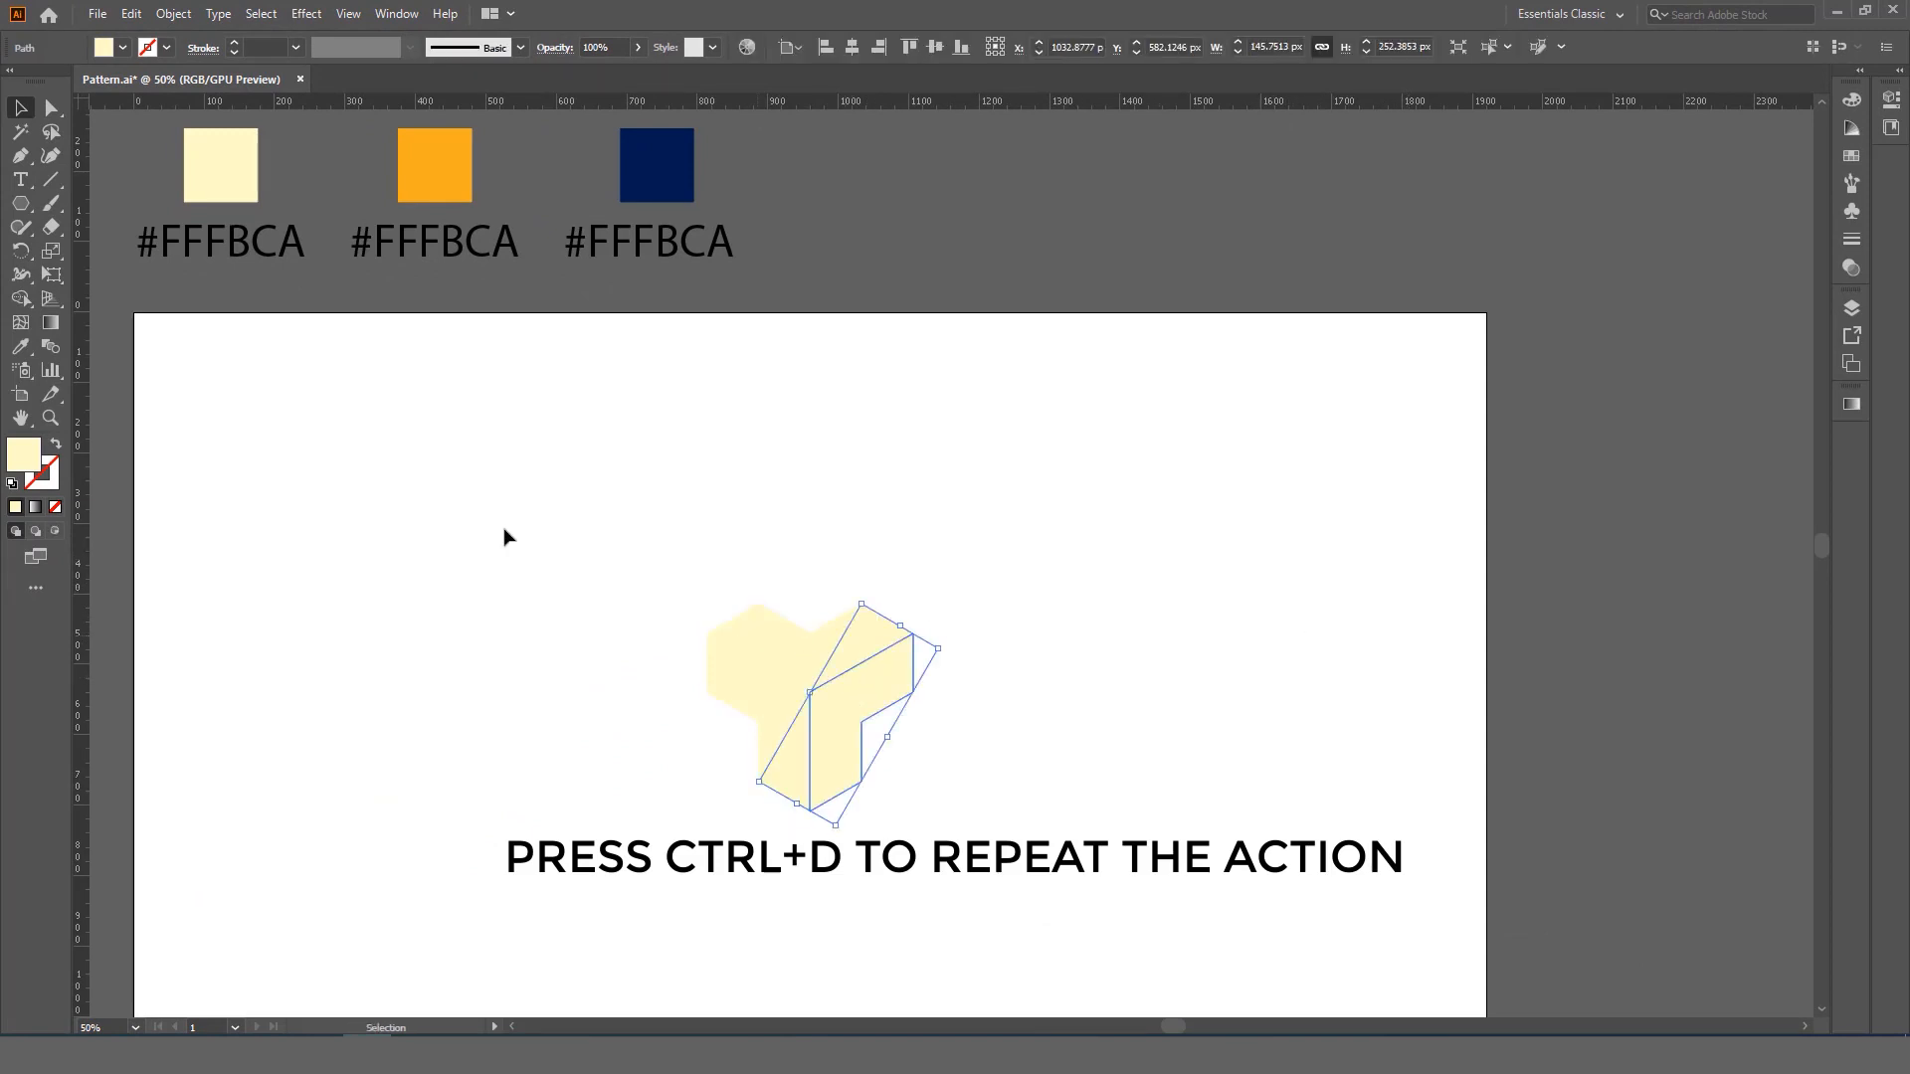
pyautogui.click(20, 347)
pyautogui.click(425, 198)
pyautogui.click(20, 107)
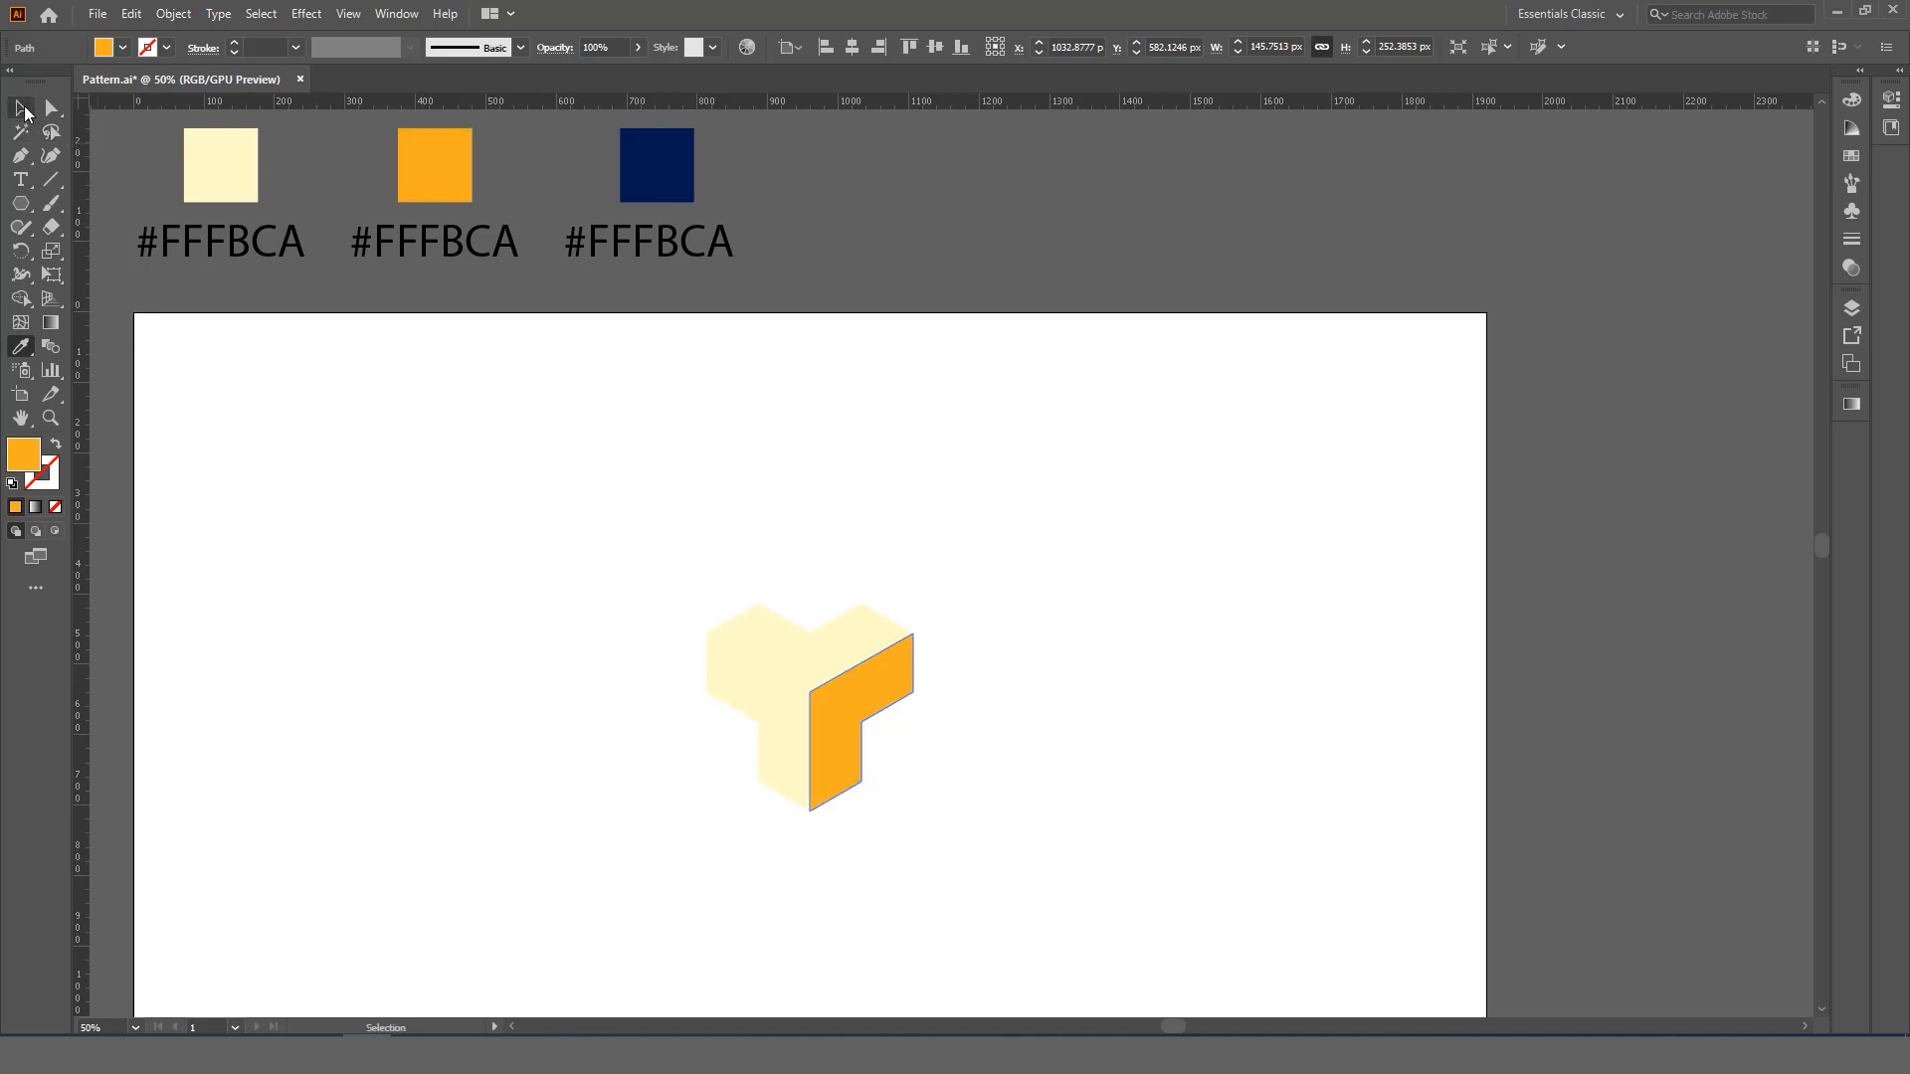
# - Recolor the lower-left piece of the shape with the navy swatch above the artboard using the Eyedropper tool
pyautogui.click(762, 692)
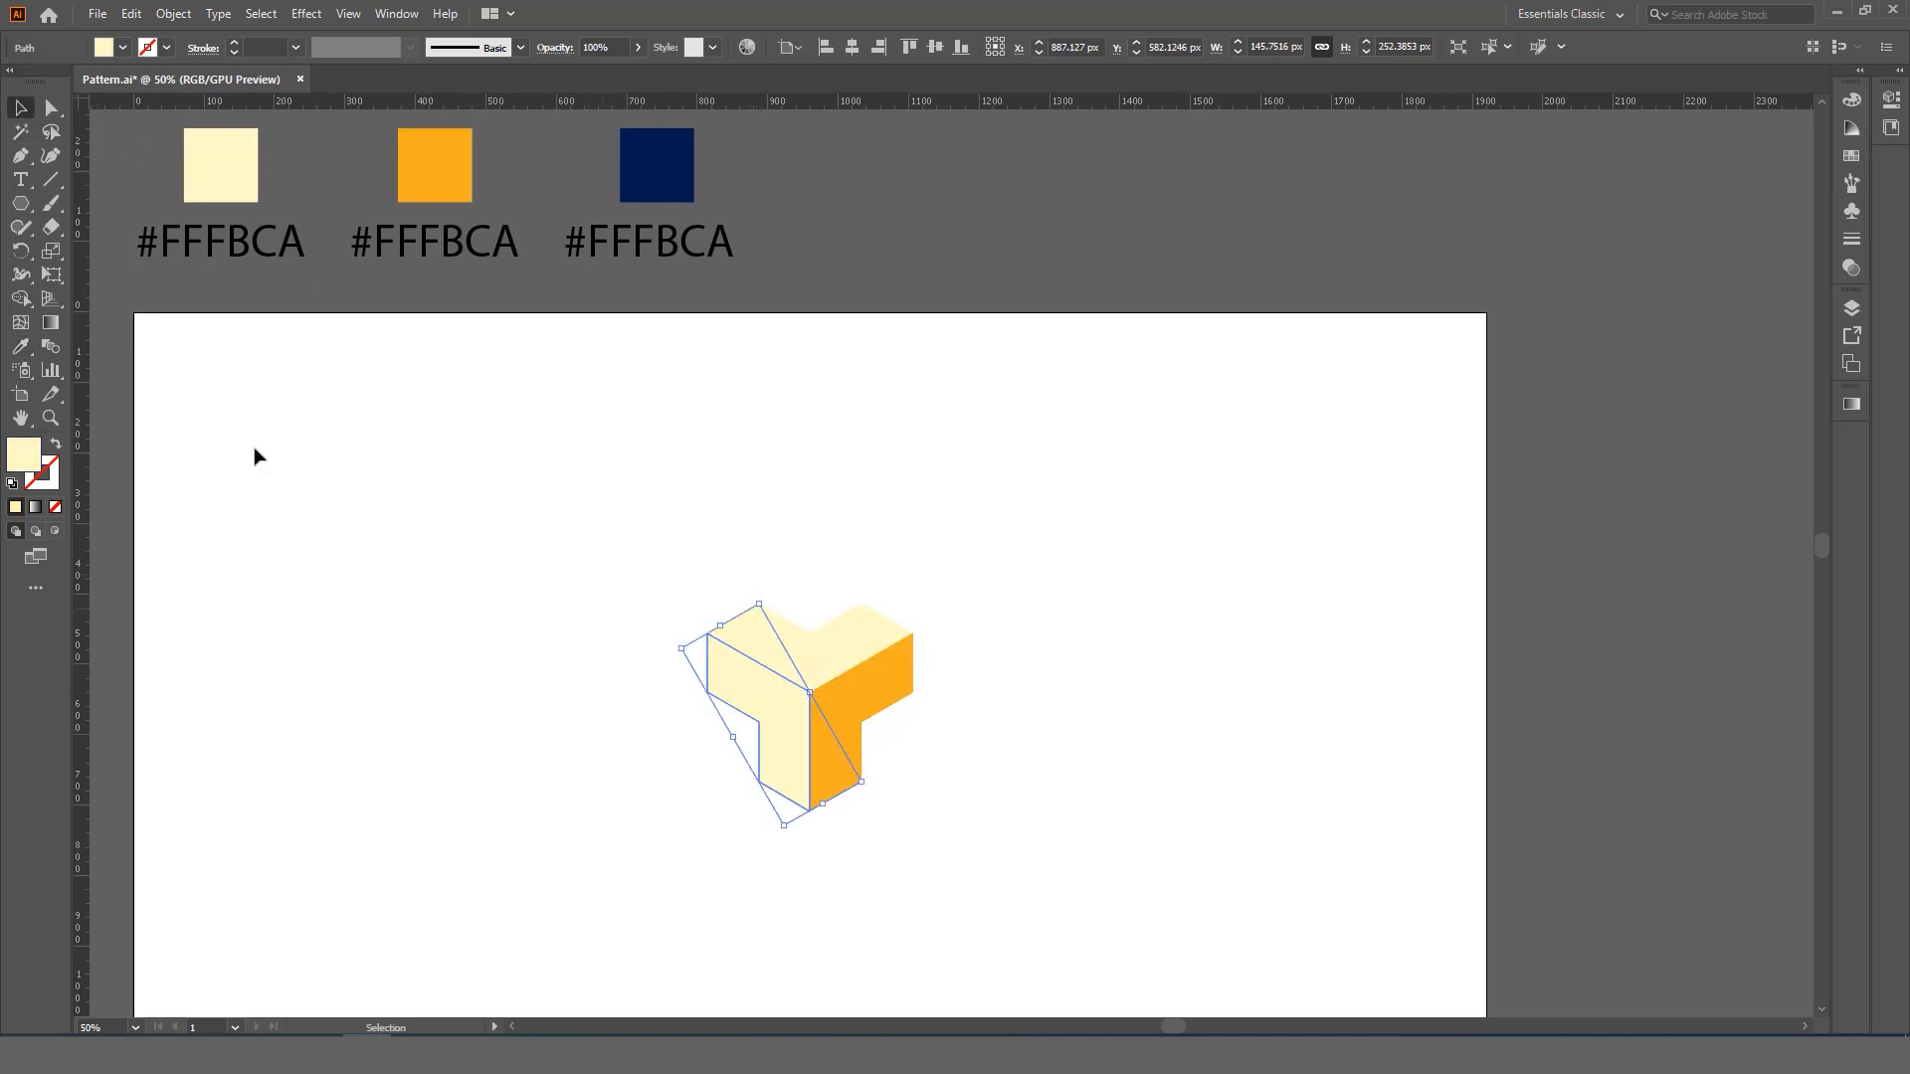
pyautogui.click(30, 347)
pyautogui.click(686, 164)
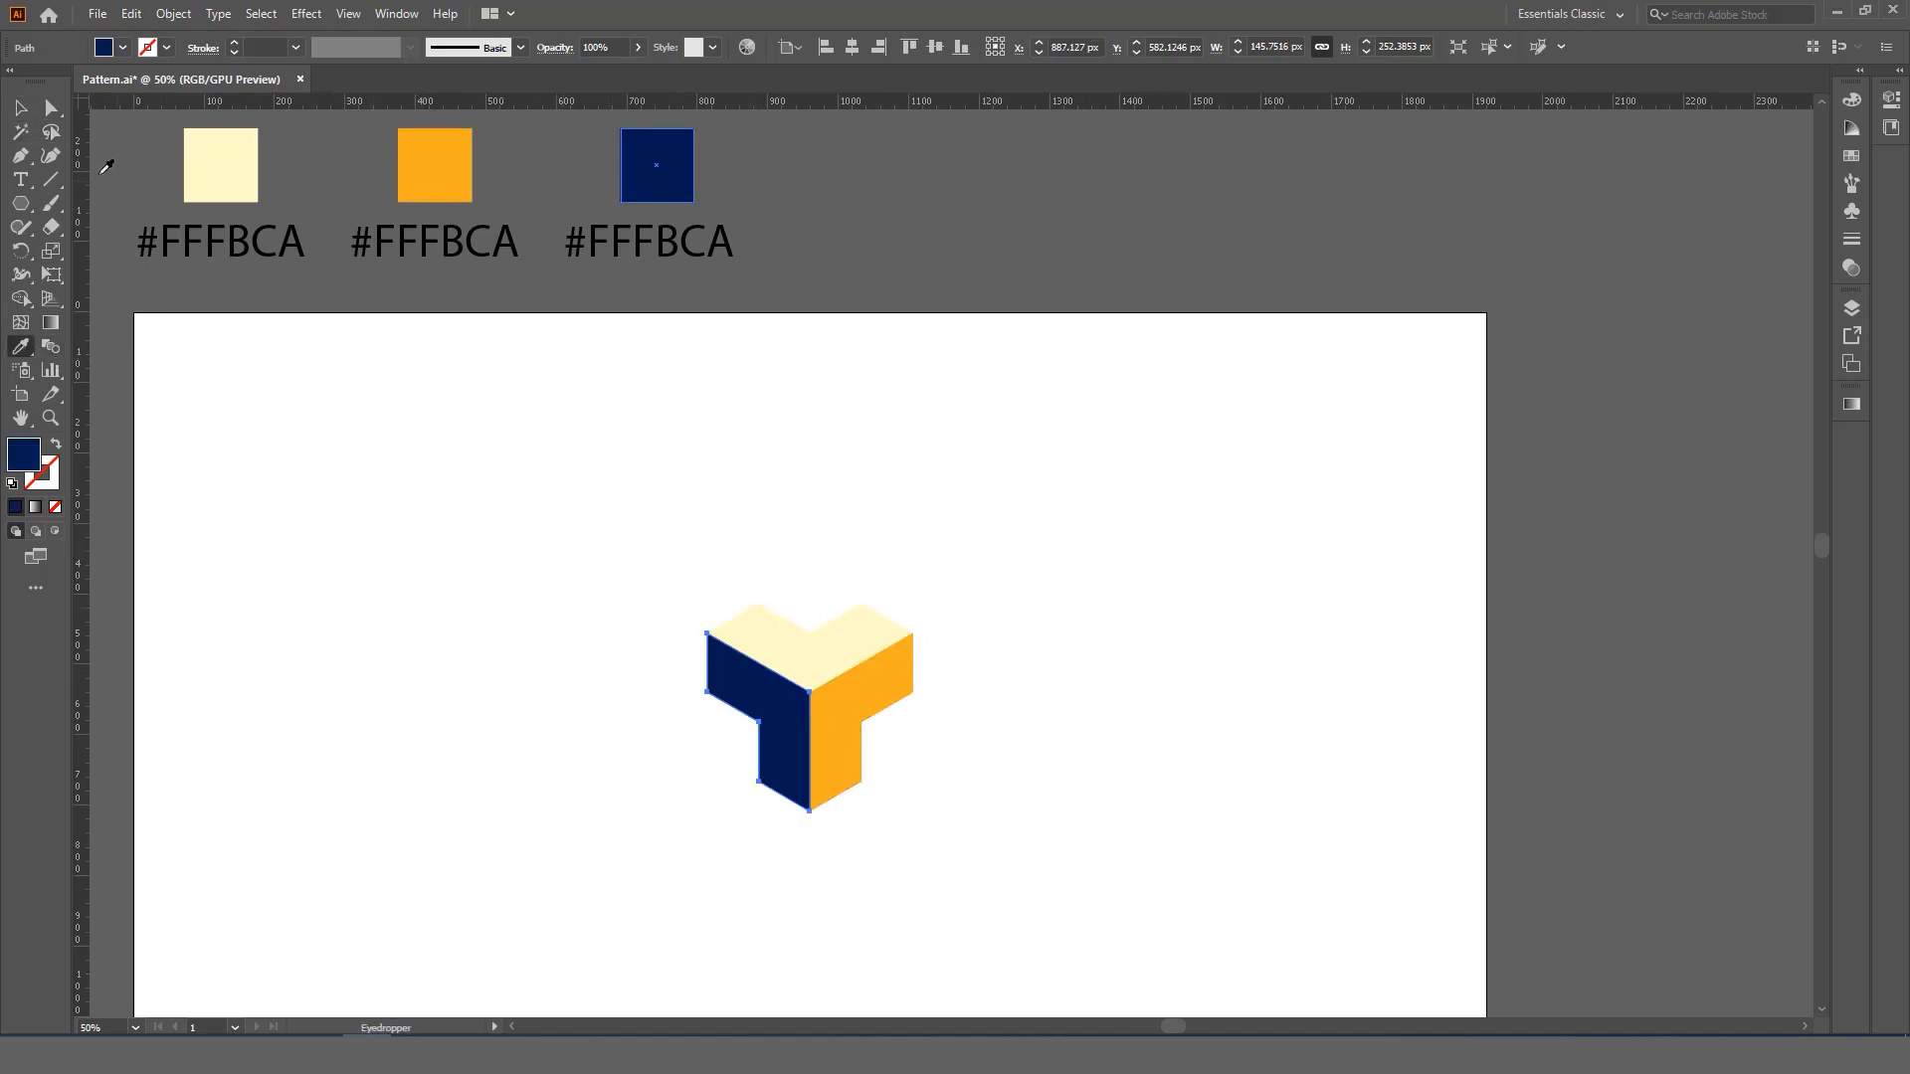
pyautogui.click(24, 109)
pyautogui.click(806, 482)
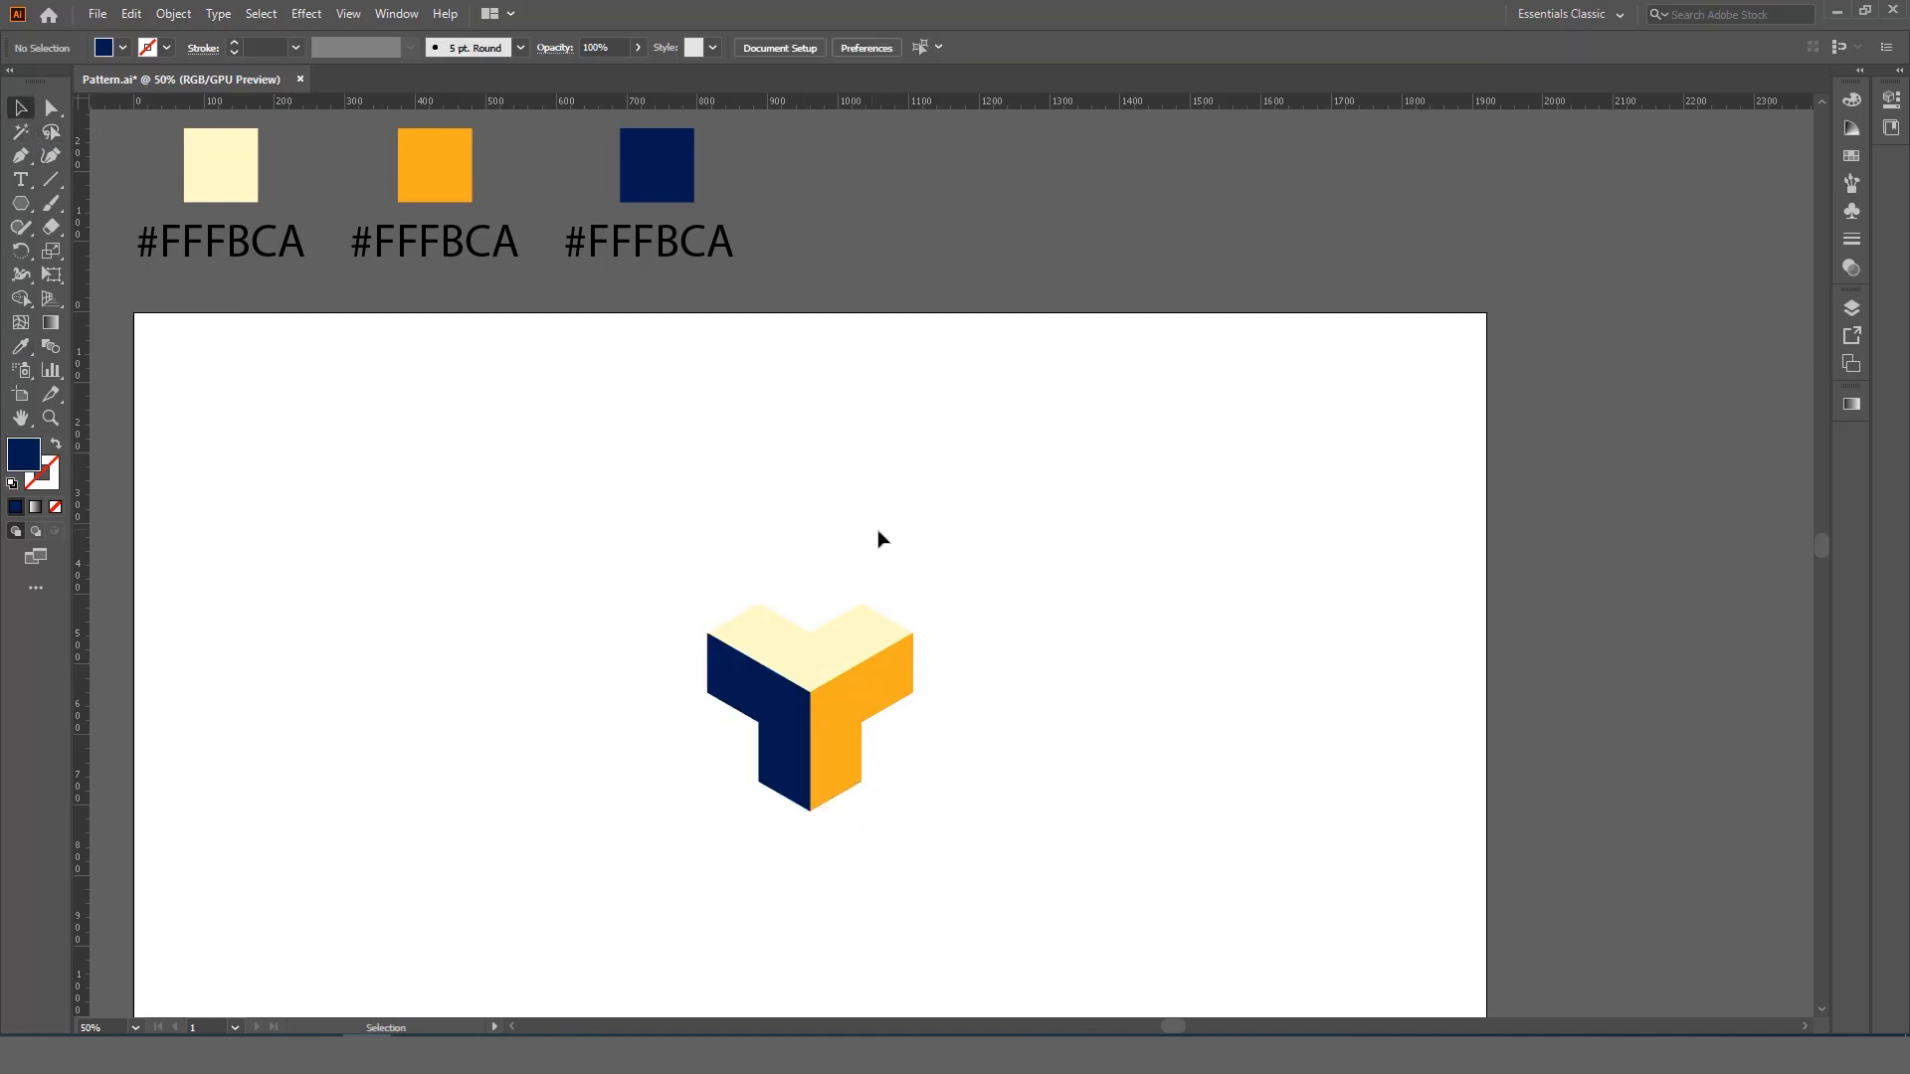
# - Select the cream, orange and navy pieces and group them
pyautogui.moveTo(878, 537); pyautogui.dragTo(937, 458)
pyautogui.keyDown('ctrl'); pyautogui.keyDown('alt'); pyautogui.click(958, 546); pyautogui.keyUp('alt'); pyautogui.keyUp('ctrl')
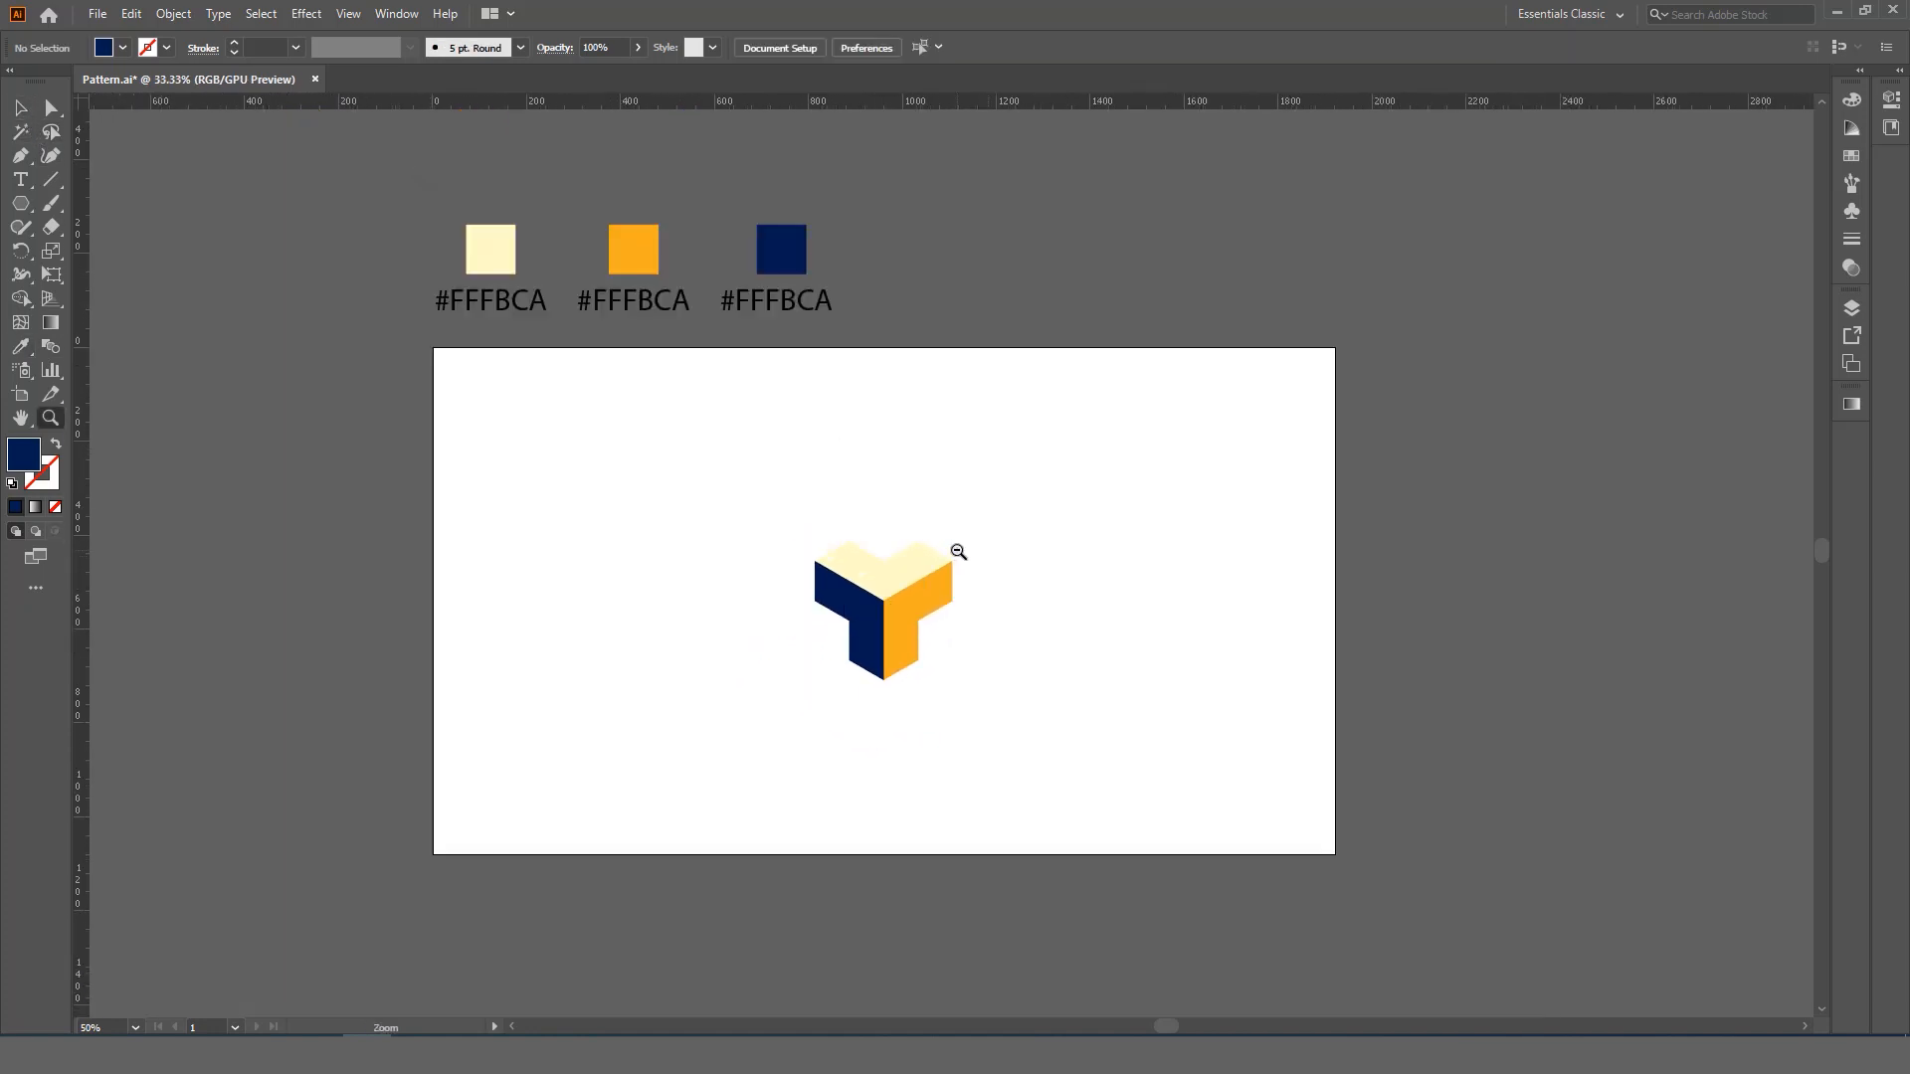
pyautogui.moveTo(707, 731); pyautogui.dragTo(915, 619)
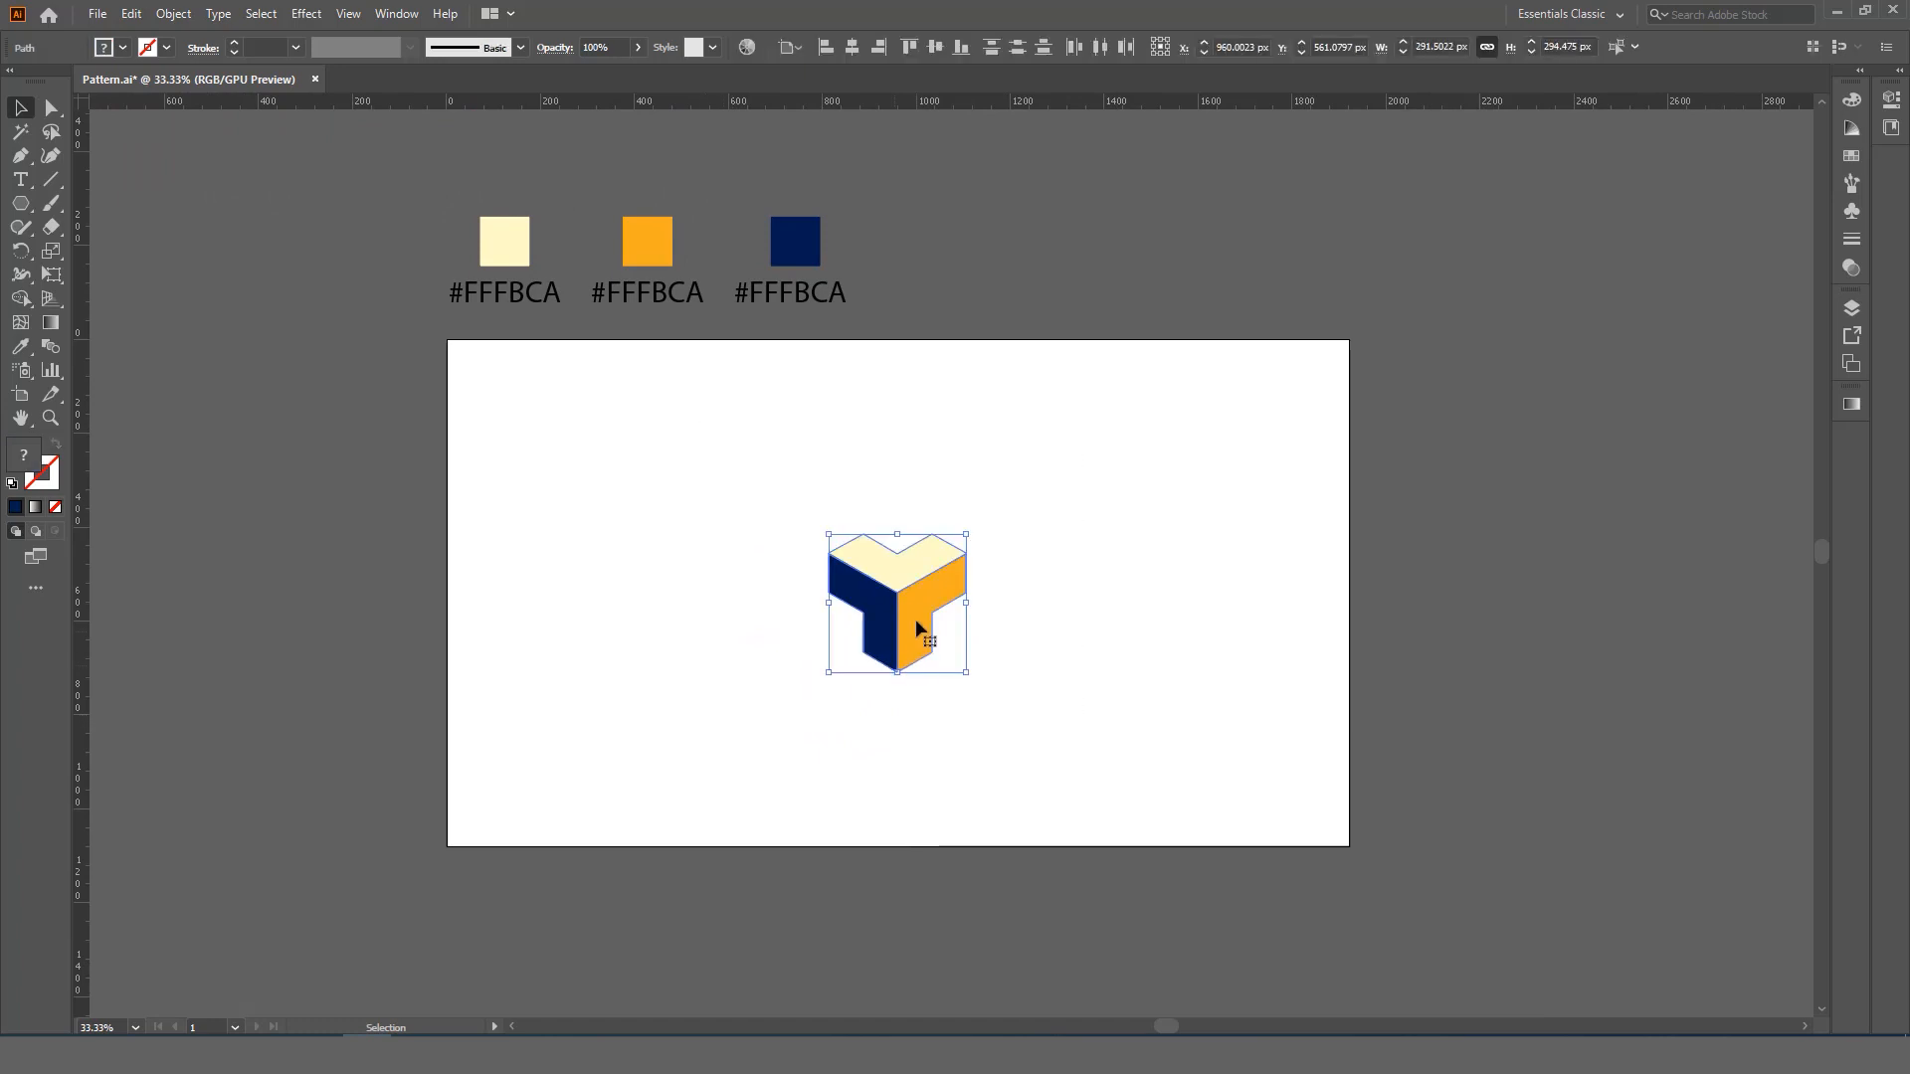
pyautogui.rightClick(921, 582)
pyautogui.click(999, 706)
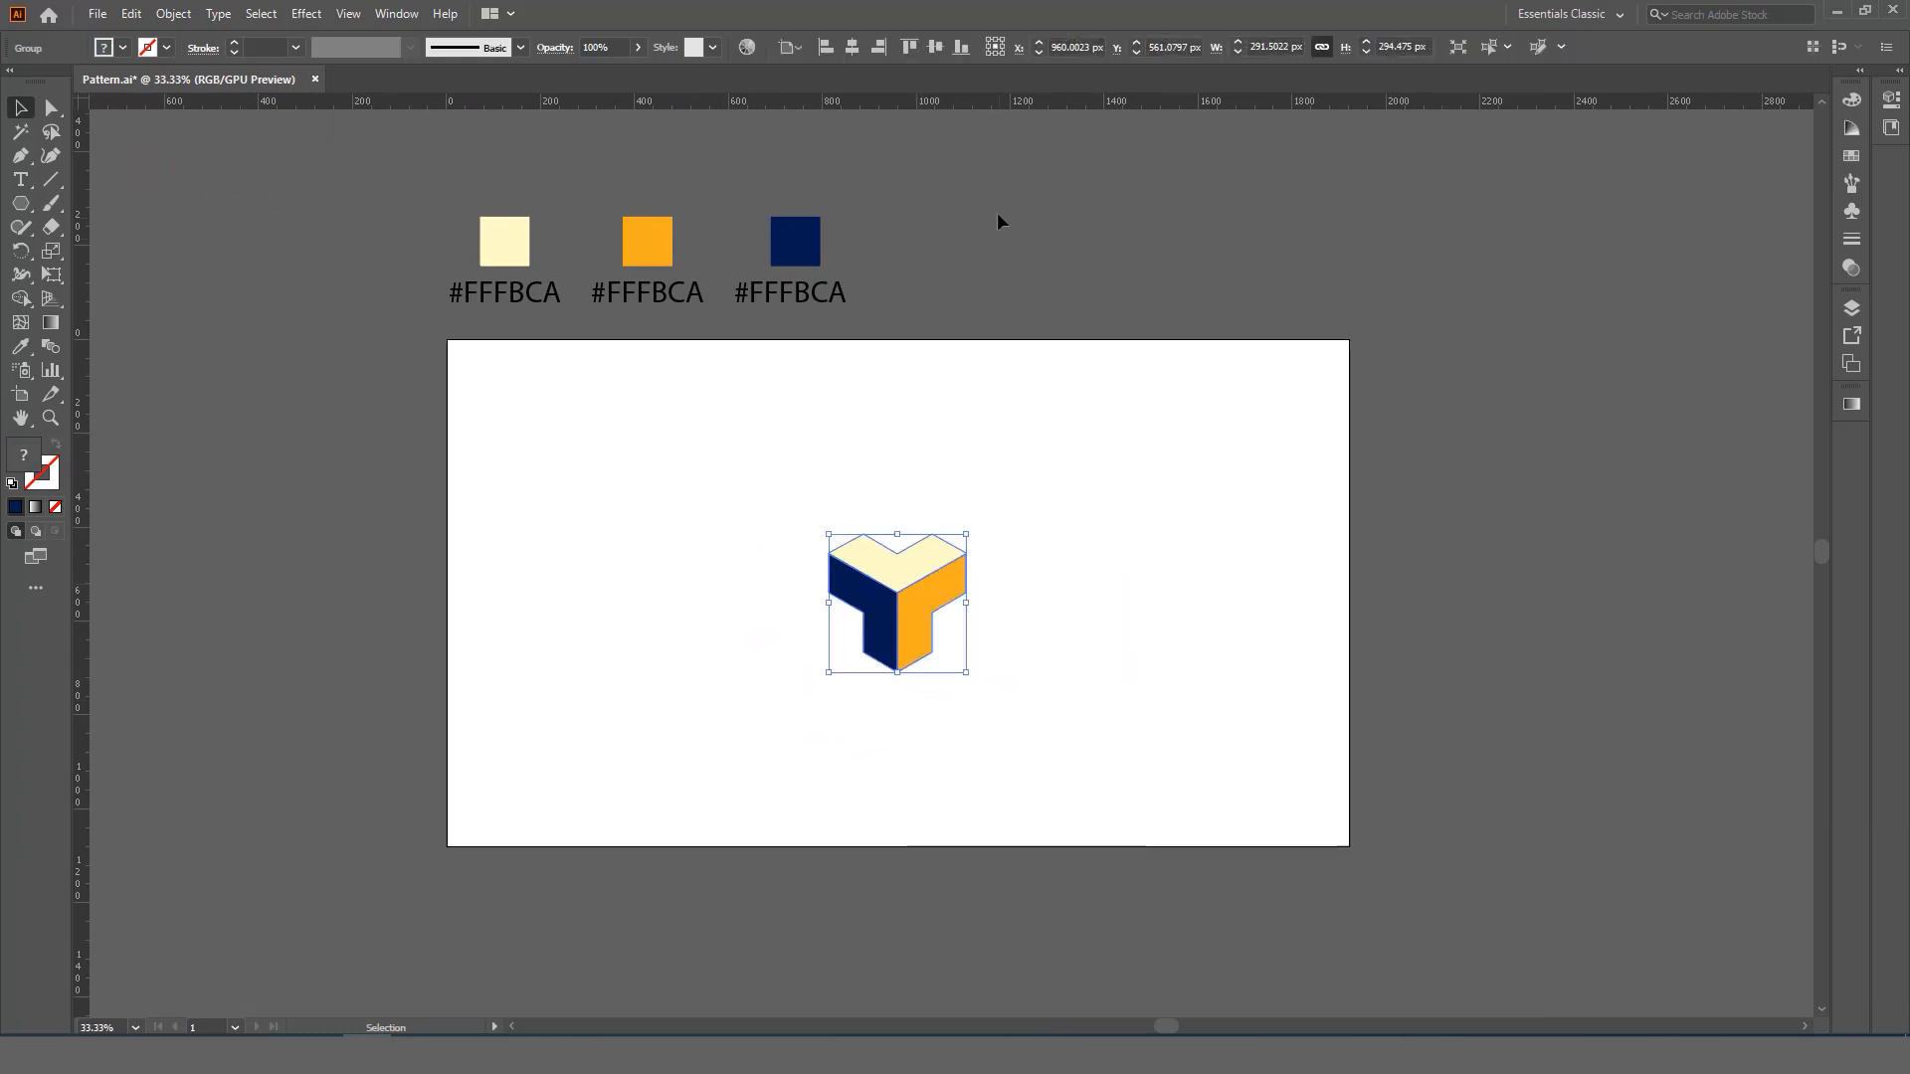
# - Center the grouped shape vertically on the artboard and deselect it
pyautogui.click(937, 48)
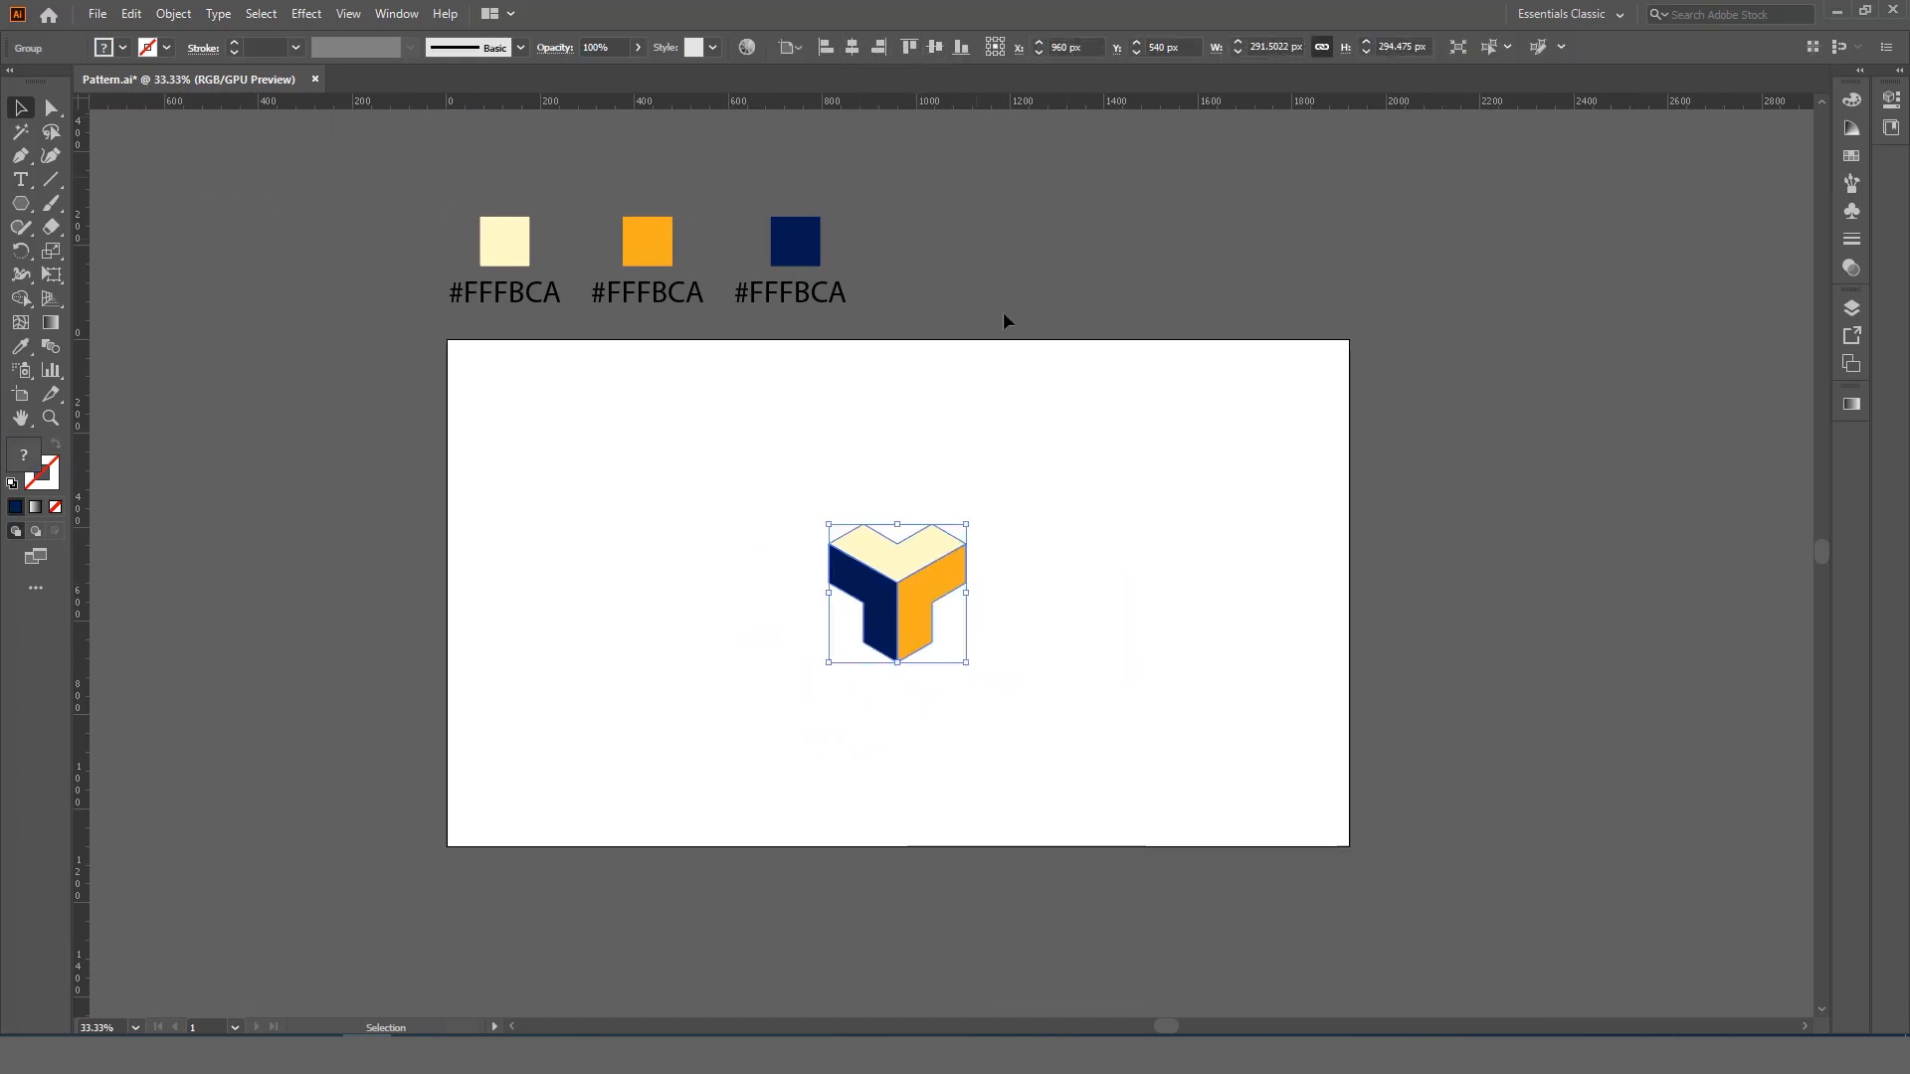
pyautogui.keyDown('ctrl'); pyautogui.click(1032, 593); pyautogui.keyUp('ctrl')
pyautogui.click(1035, 599)
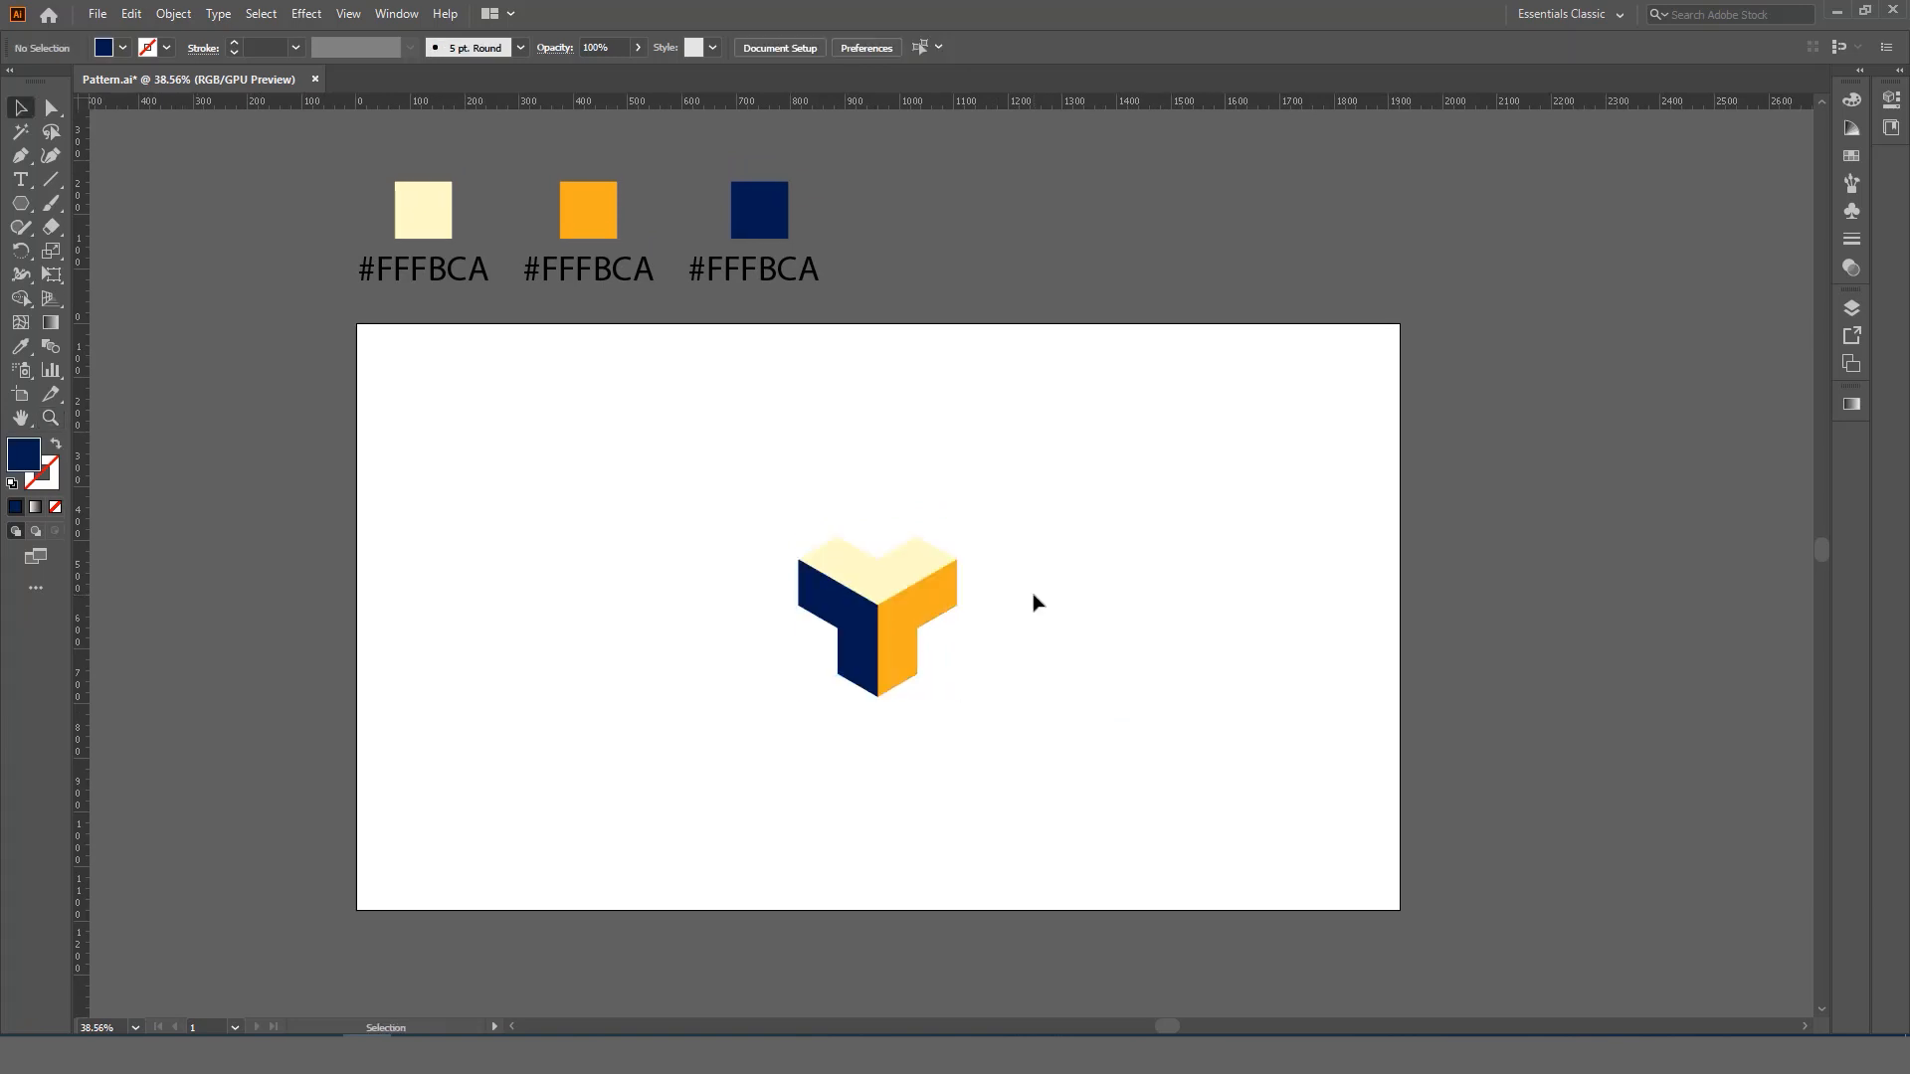
# - Make a pattern from the grouped shape and set its tile type to Brick by Column
pyautogui.click(916, 543)
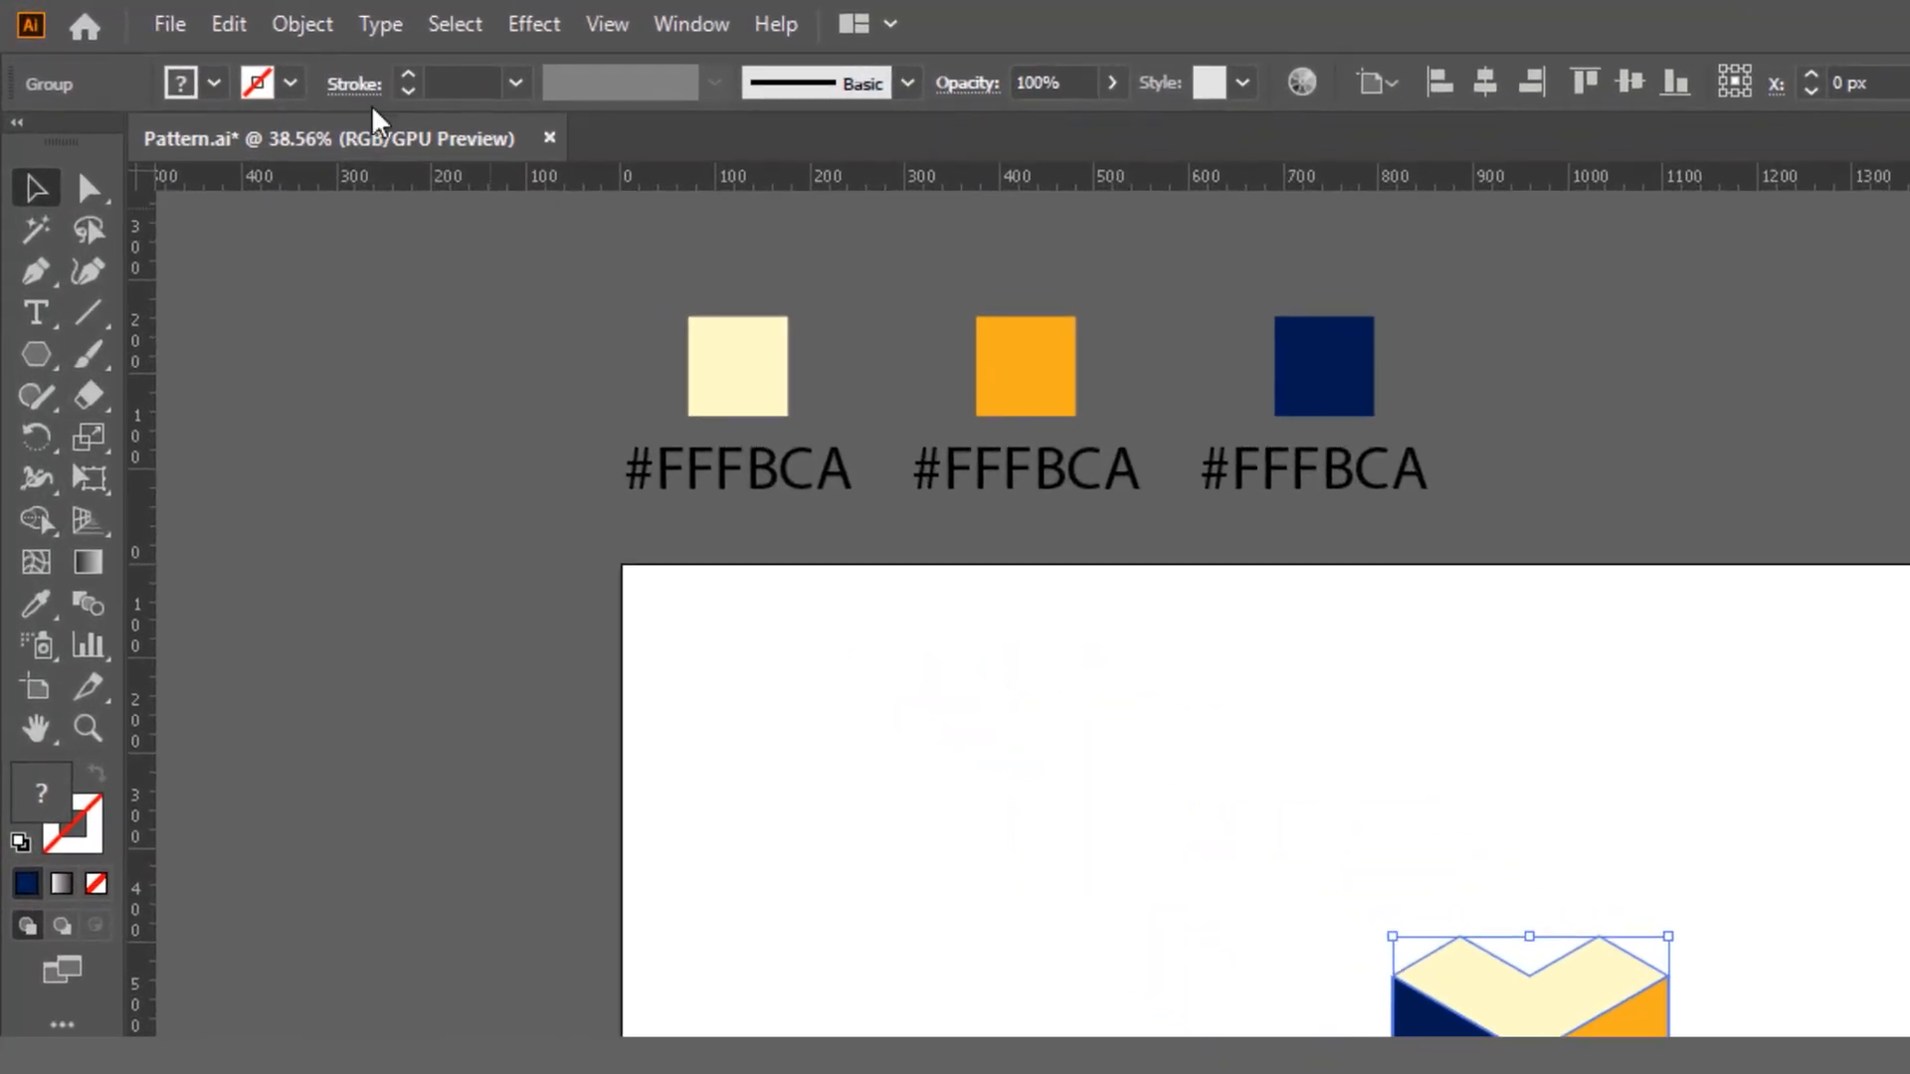
pyautogui.click(222, 17)
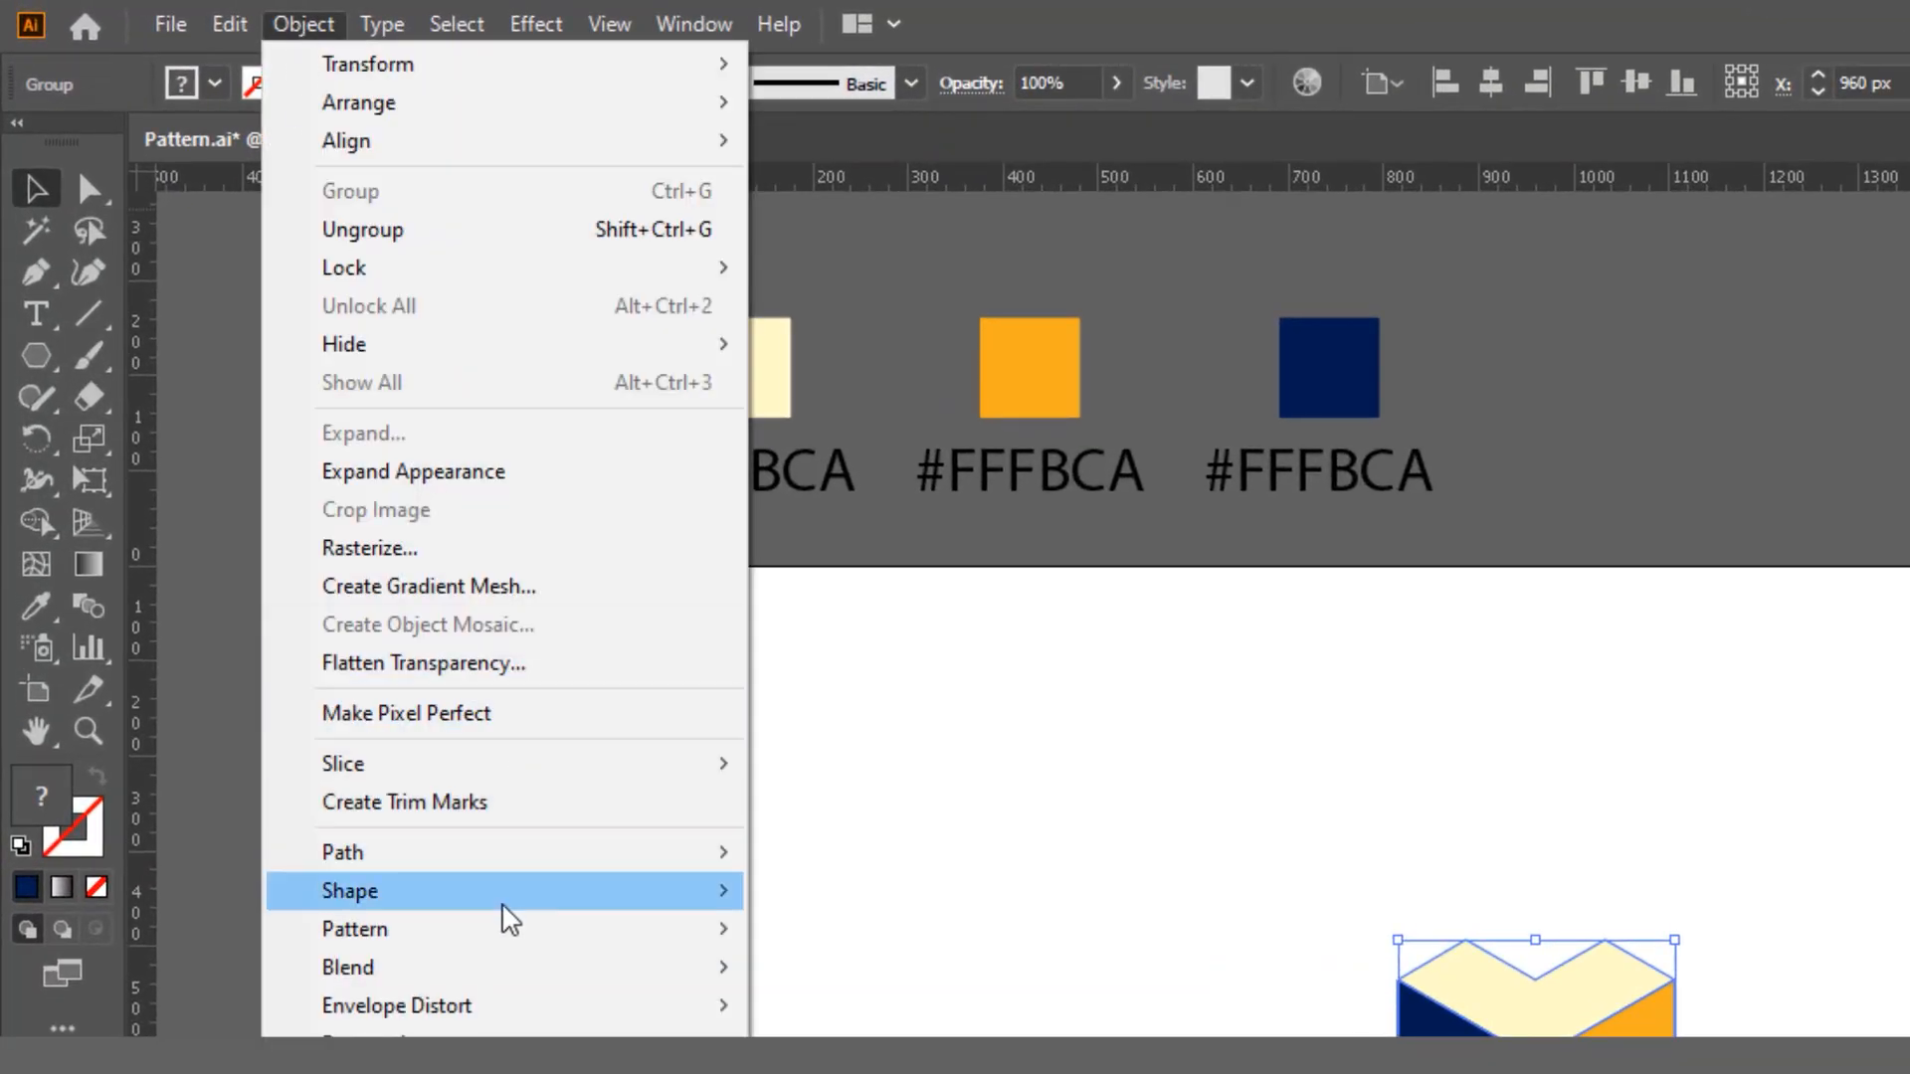
pyautogui.moveTo(503, 928)
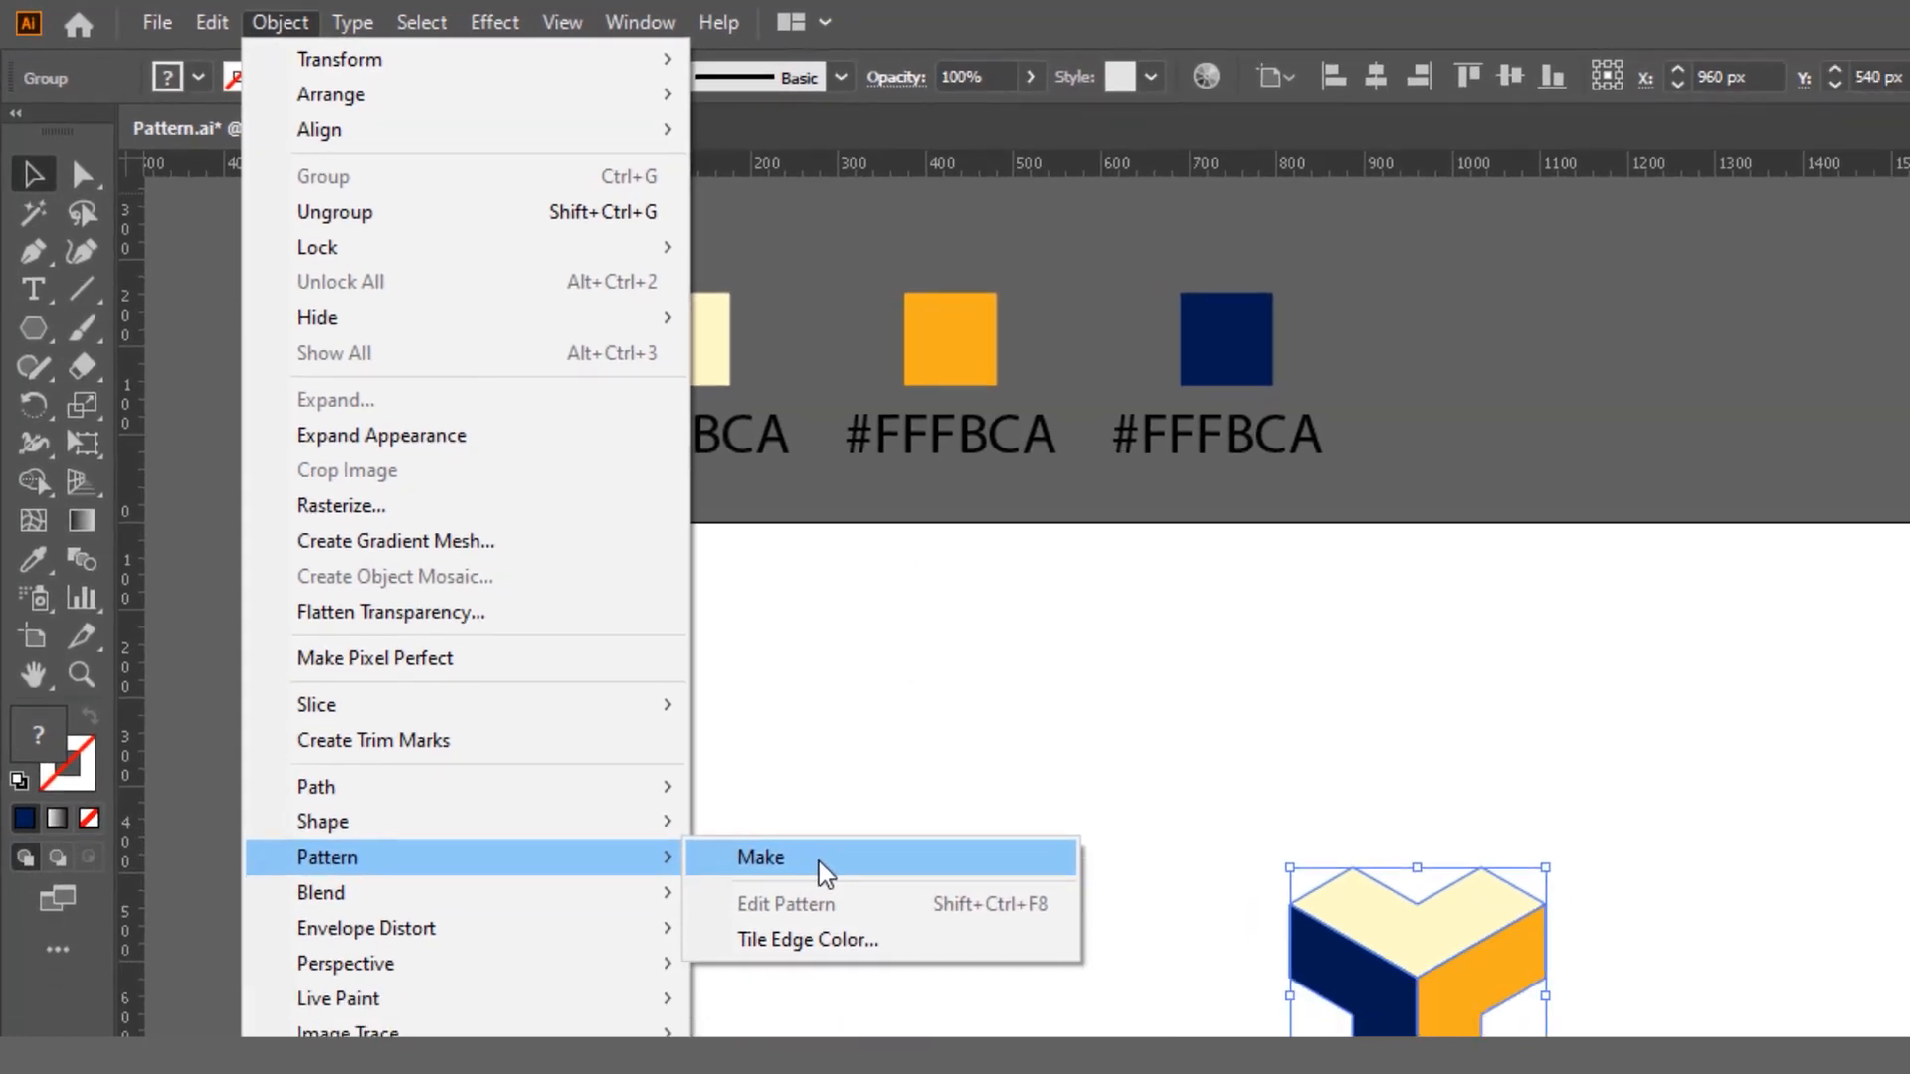
pyautogui.click(820, 862)
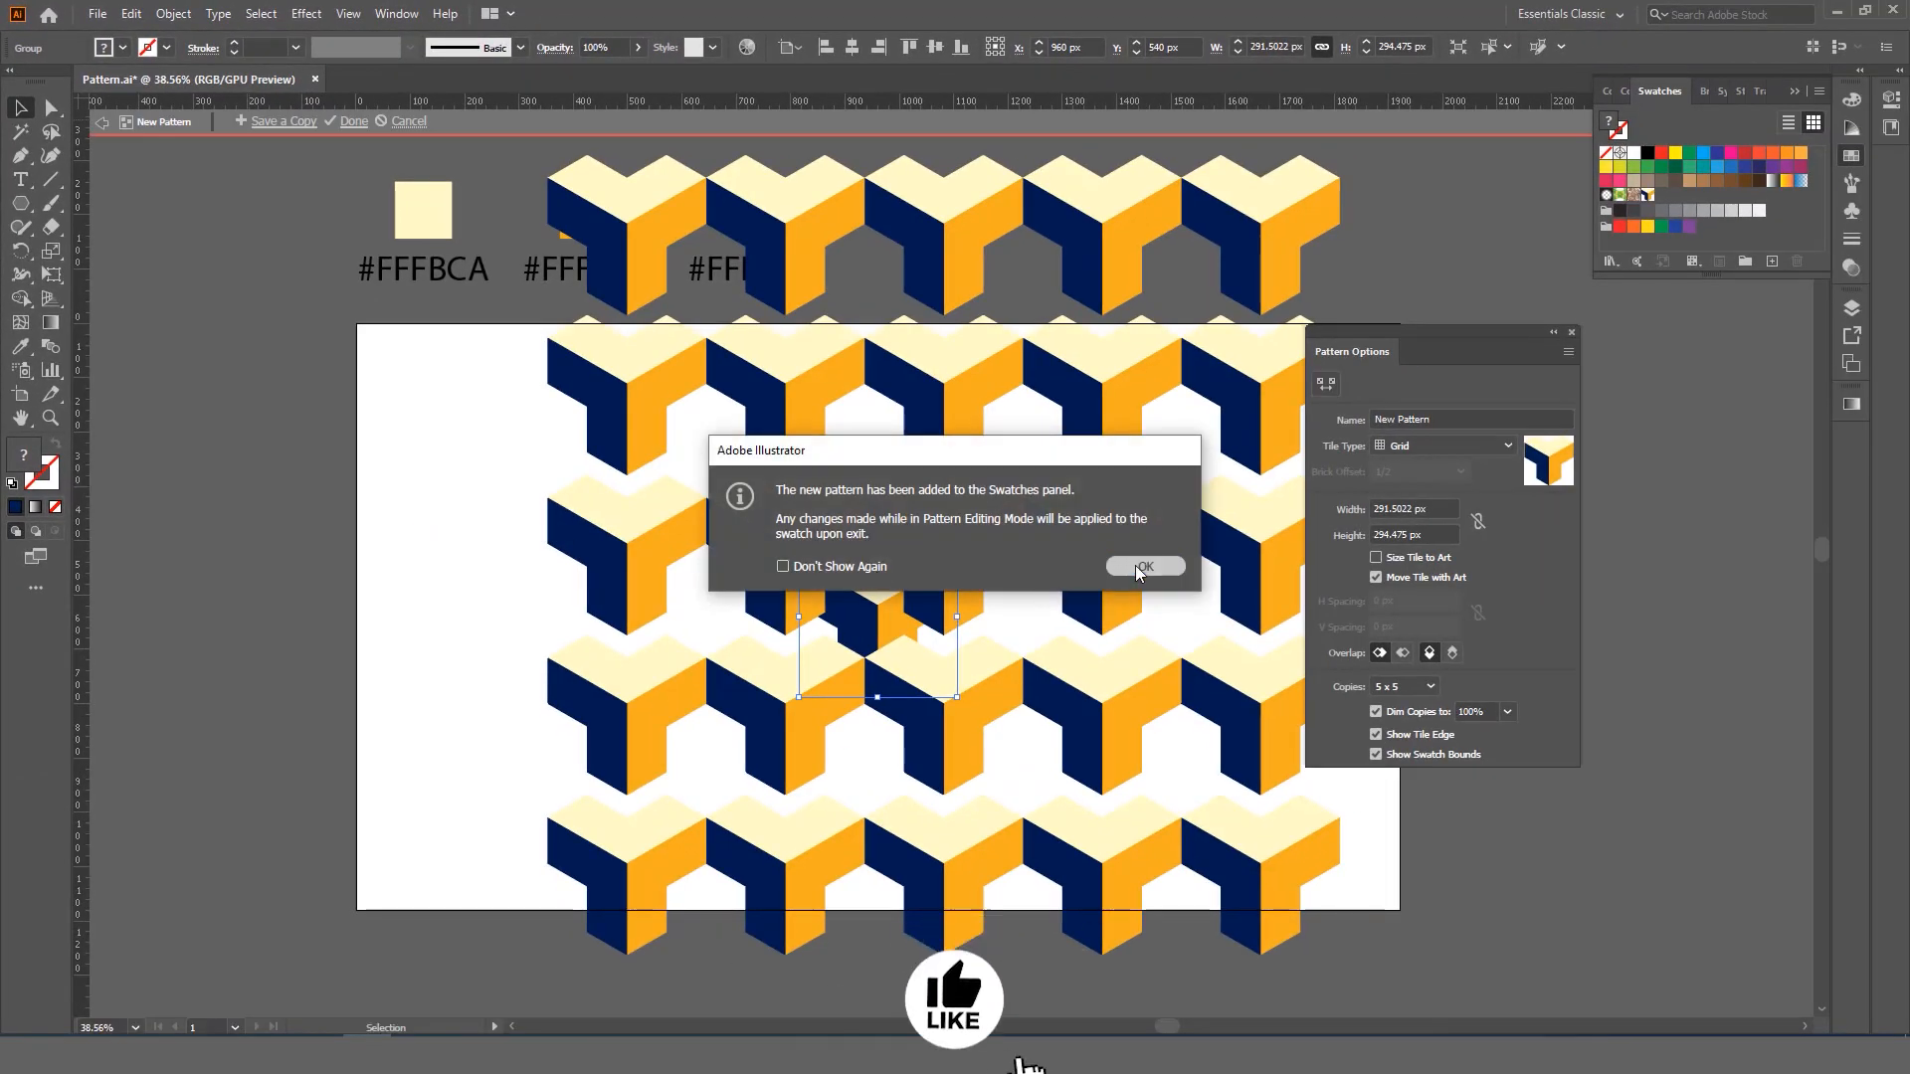
pyautogui.click(1136, 565)
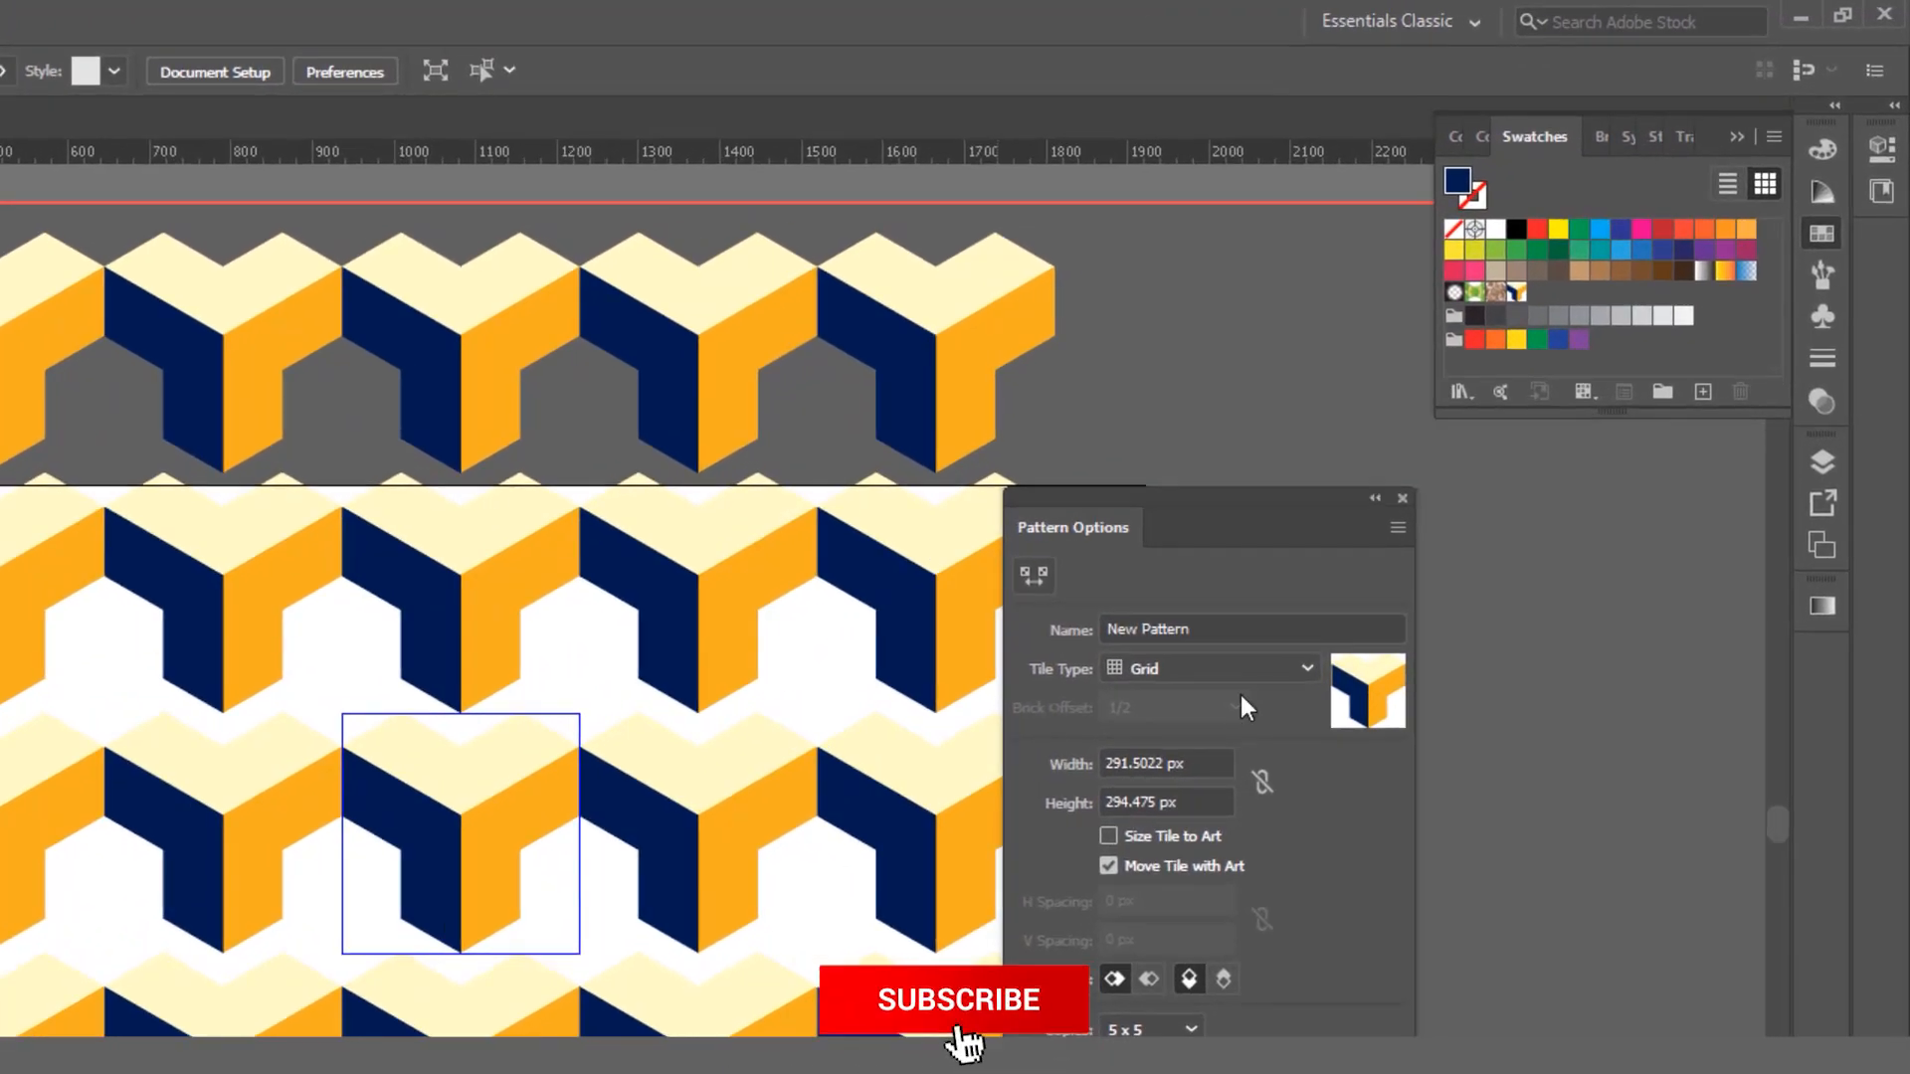
pyautogui.click(1469, 449)
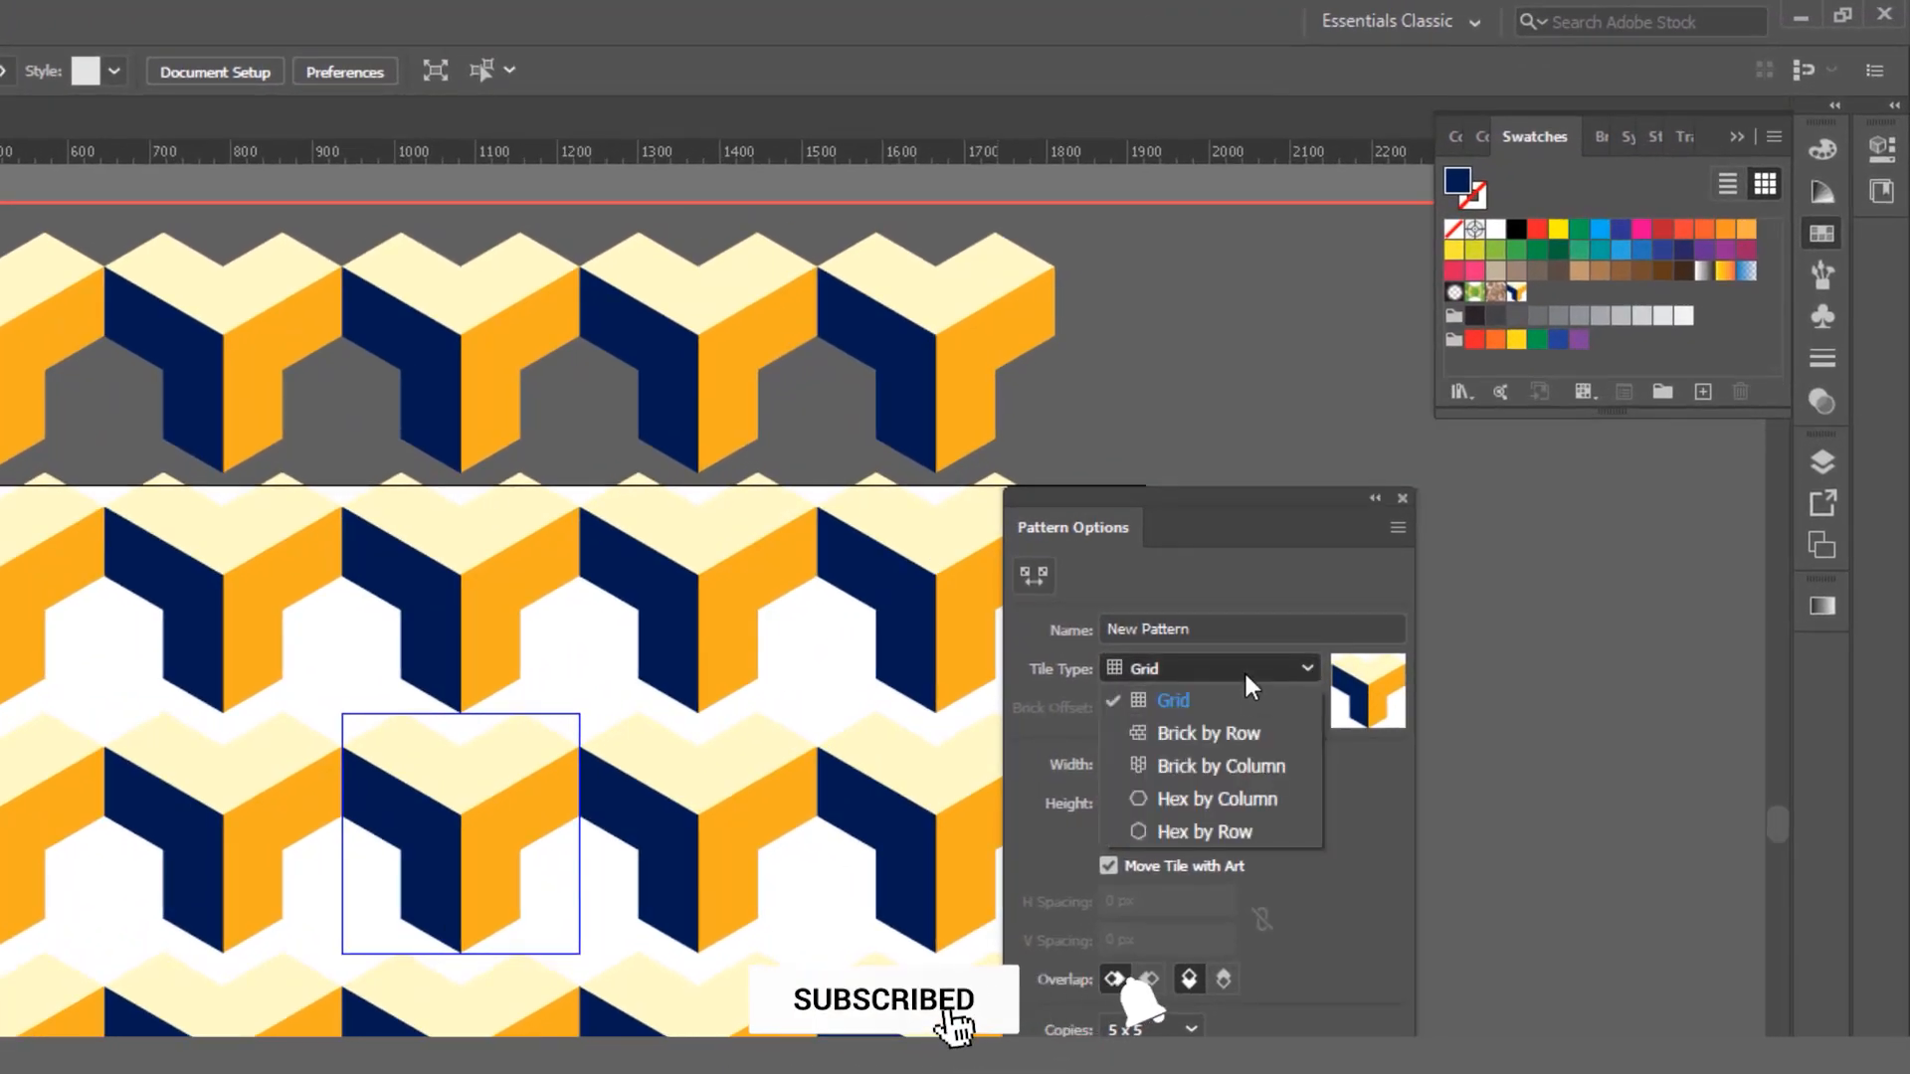
pyautogui.click(1258, 778)
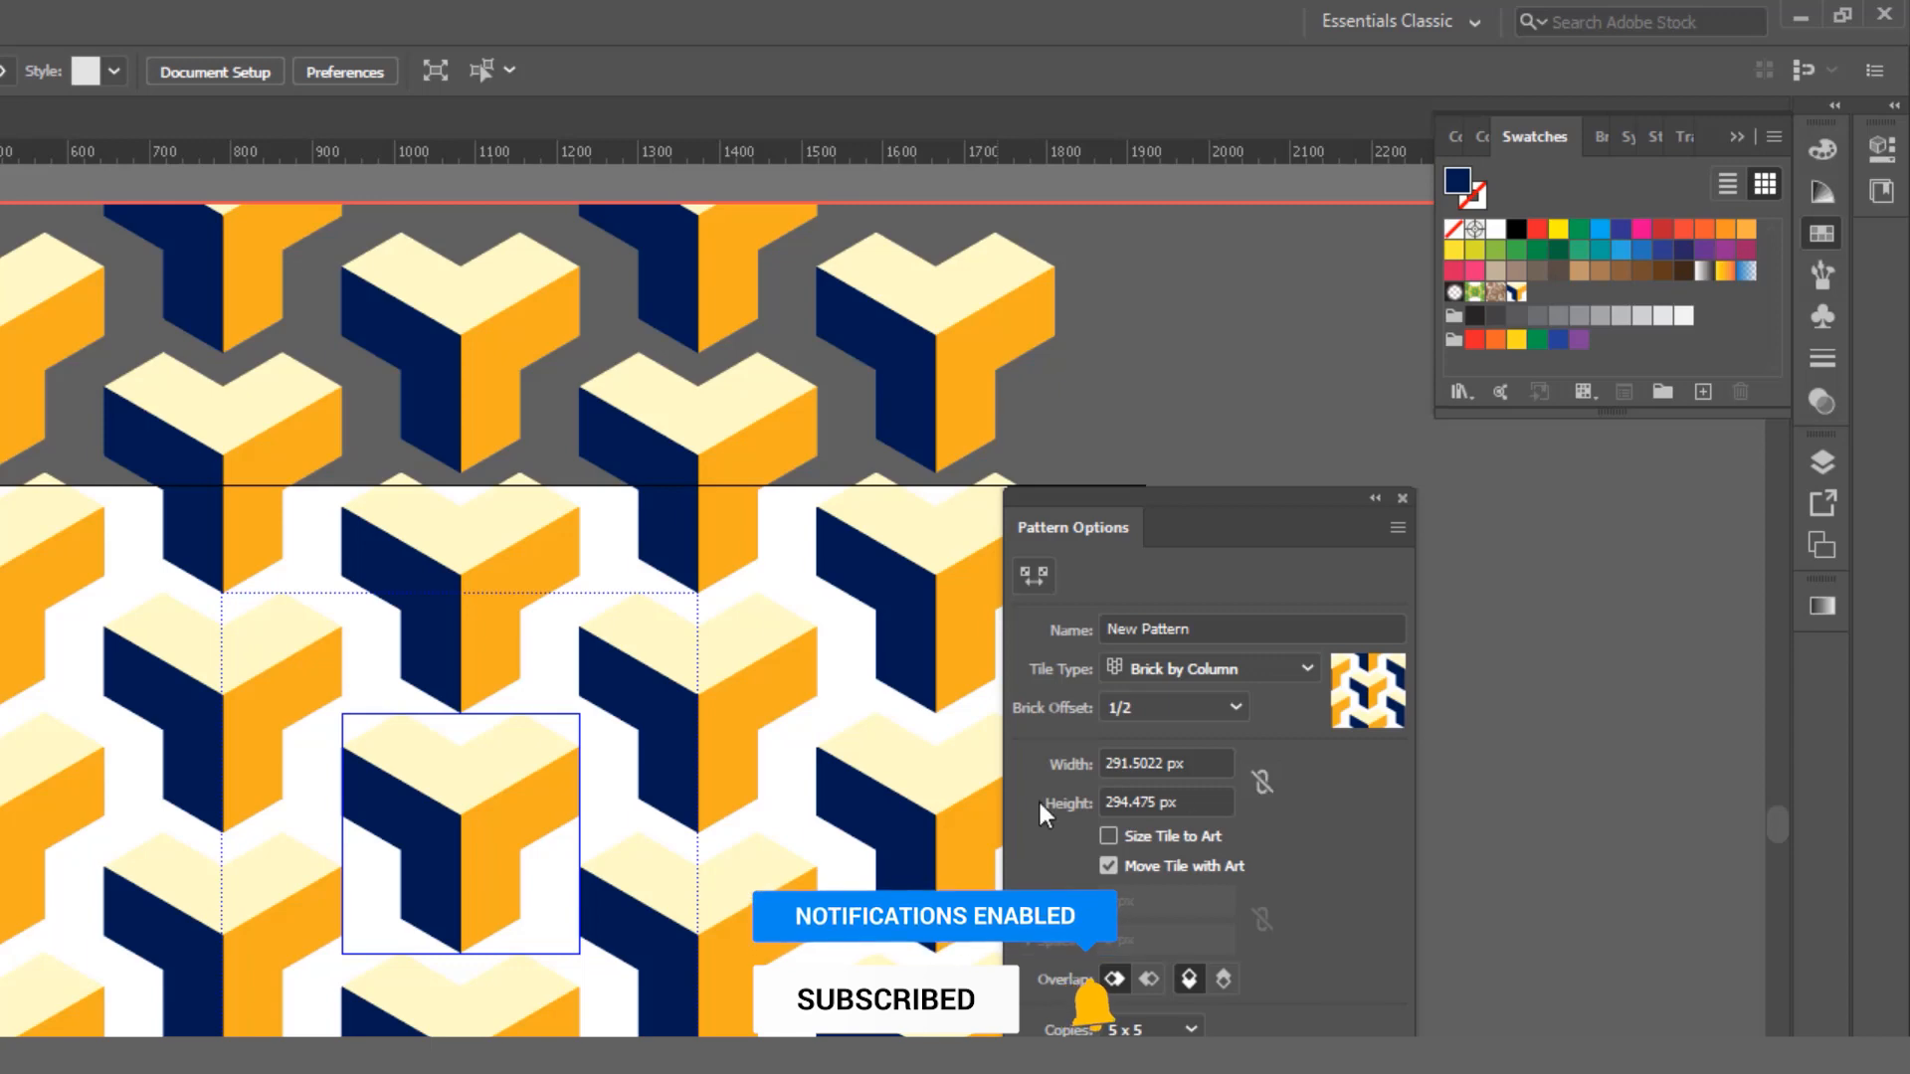
# - Reduce the pattern tile height to 253 px so the vertical gaps between the shapes close
pyautogui.click(575, 748)
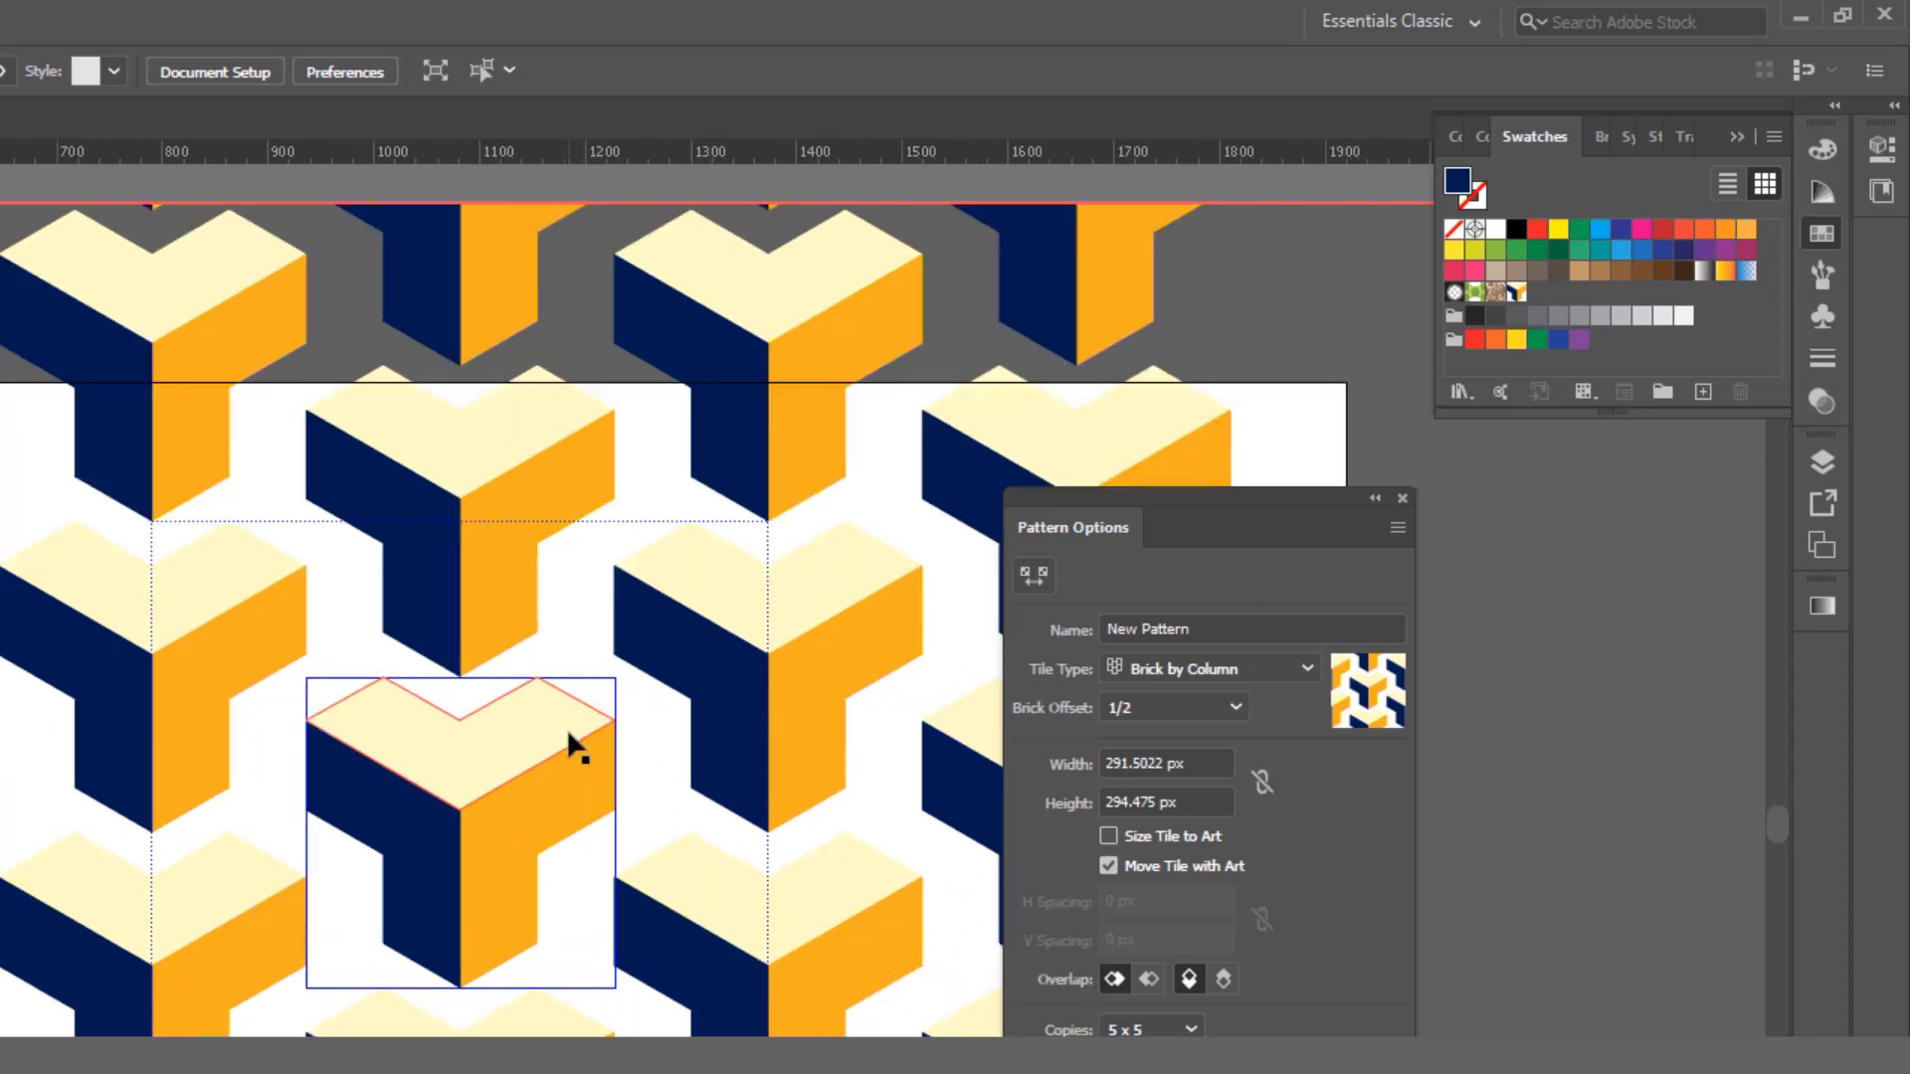
pyautogui.hotkey('ctrl', '+')
pyautogui.hotkey('ctrl', '+')
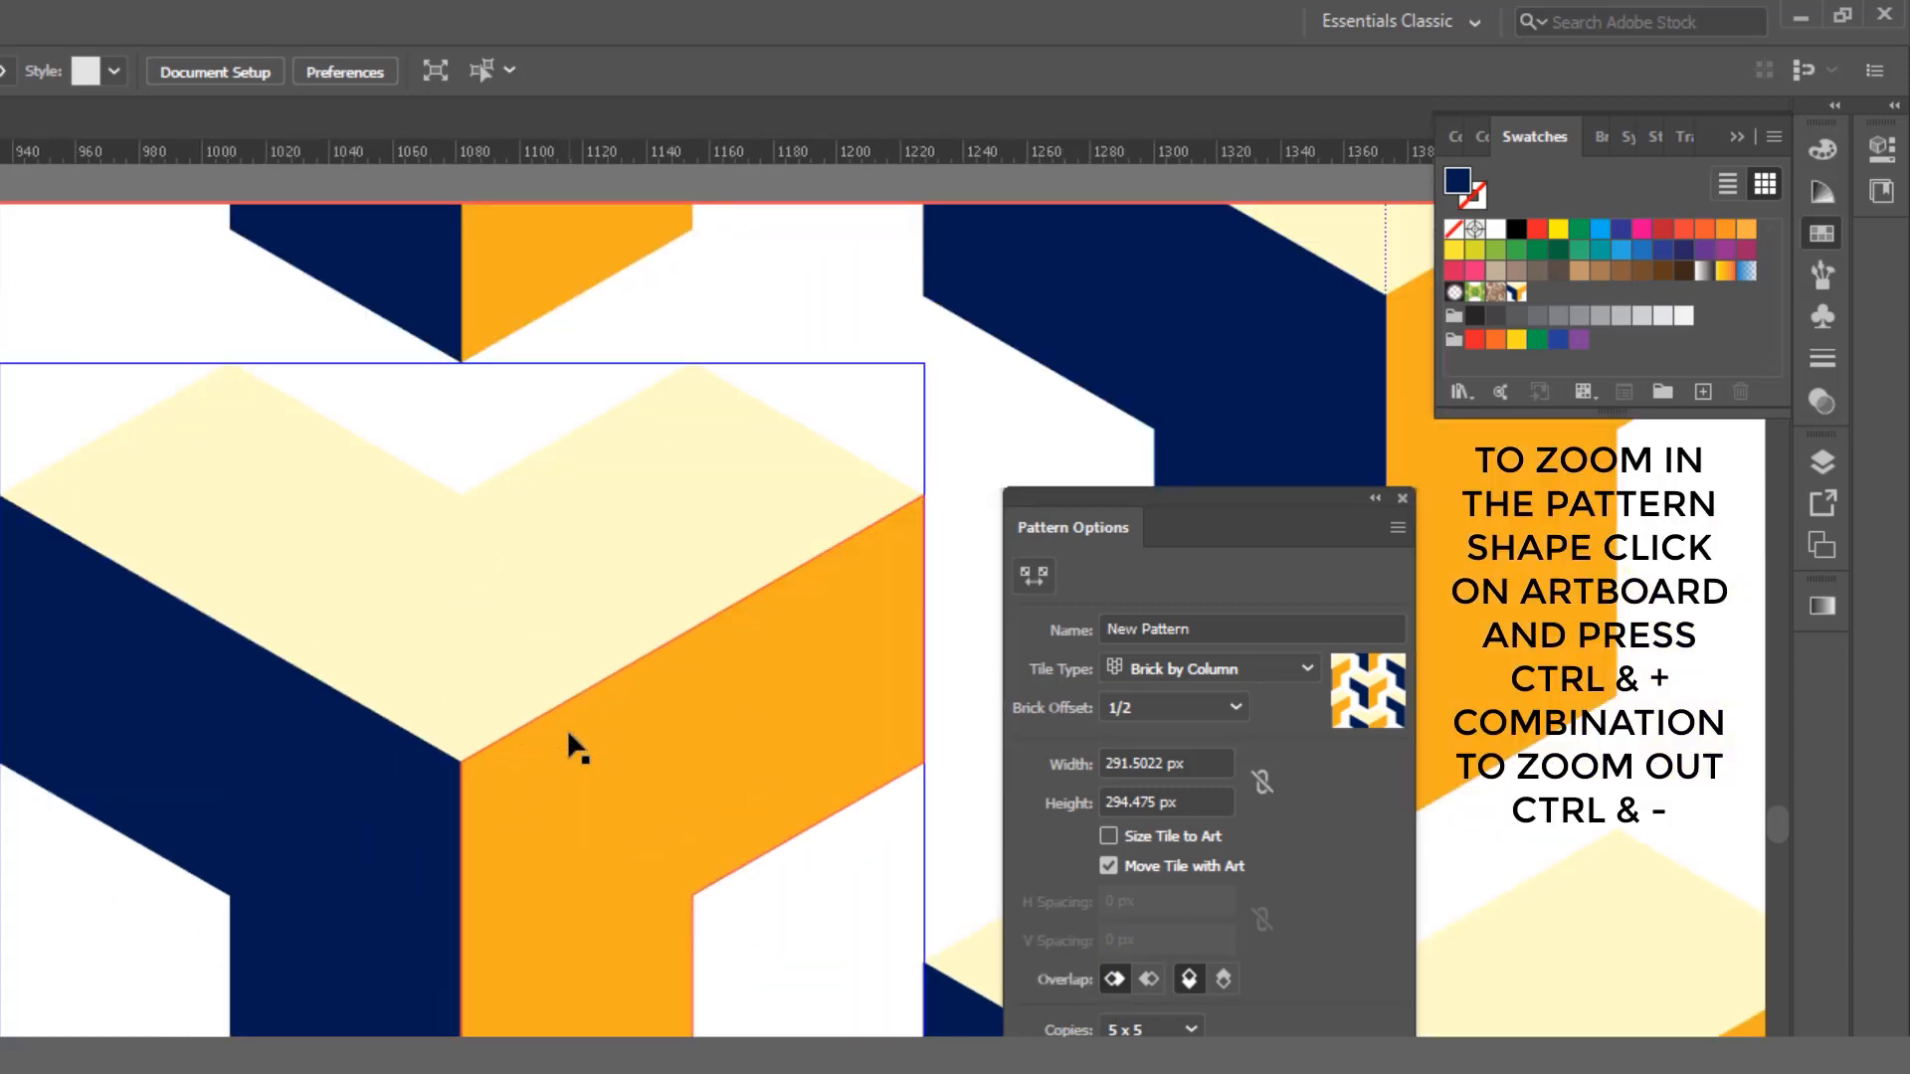
pyautogui.scroll(10, 619, 736)
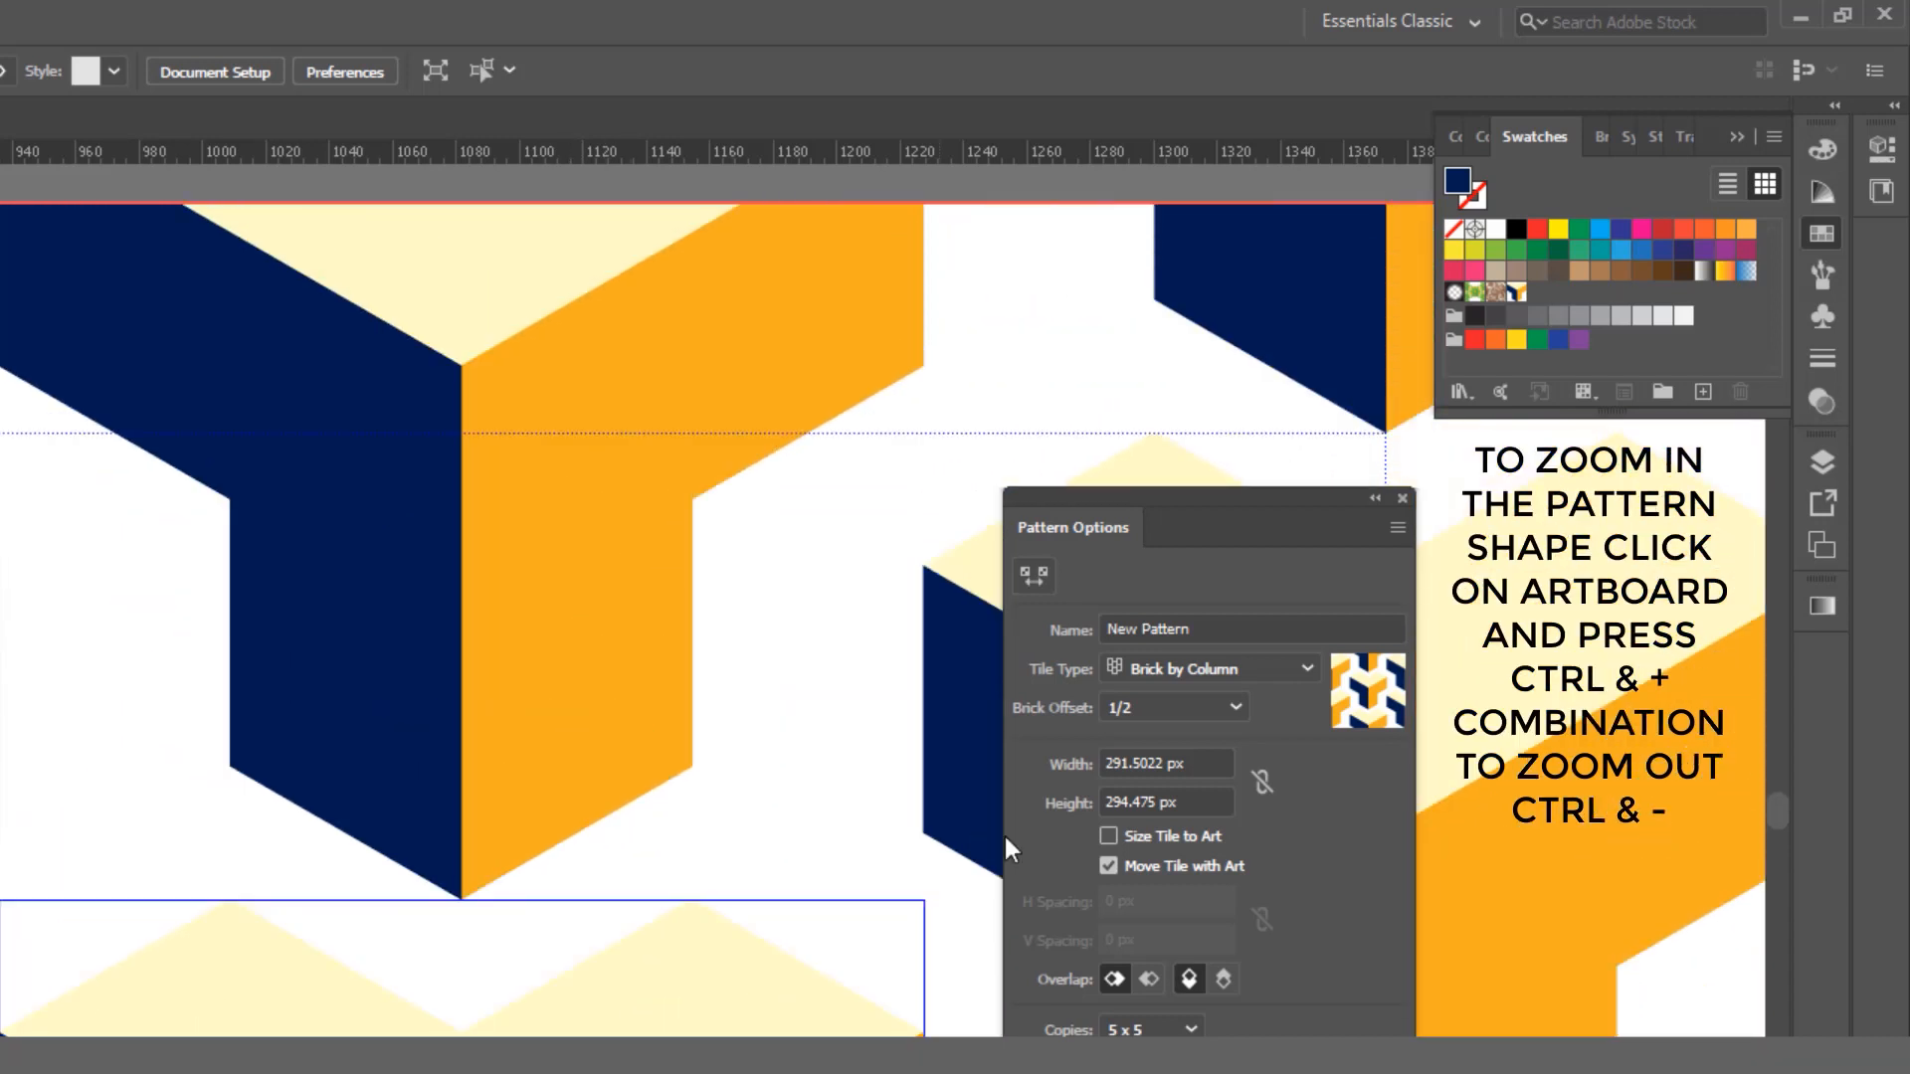
pyautogui.click(1207, 762)
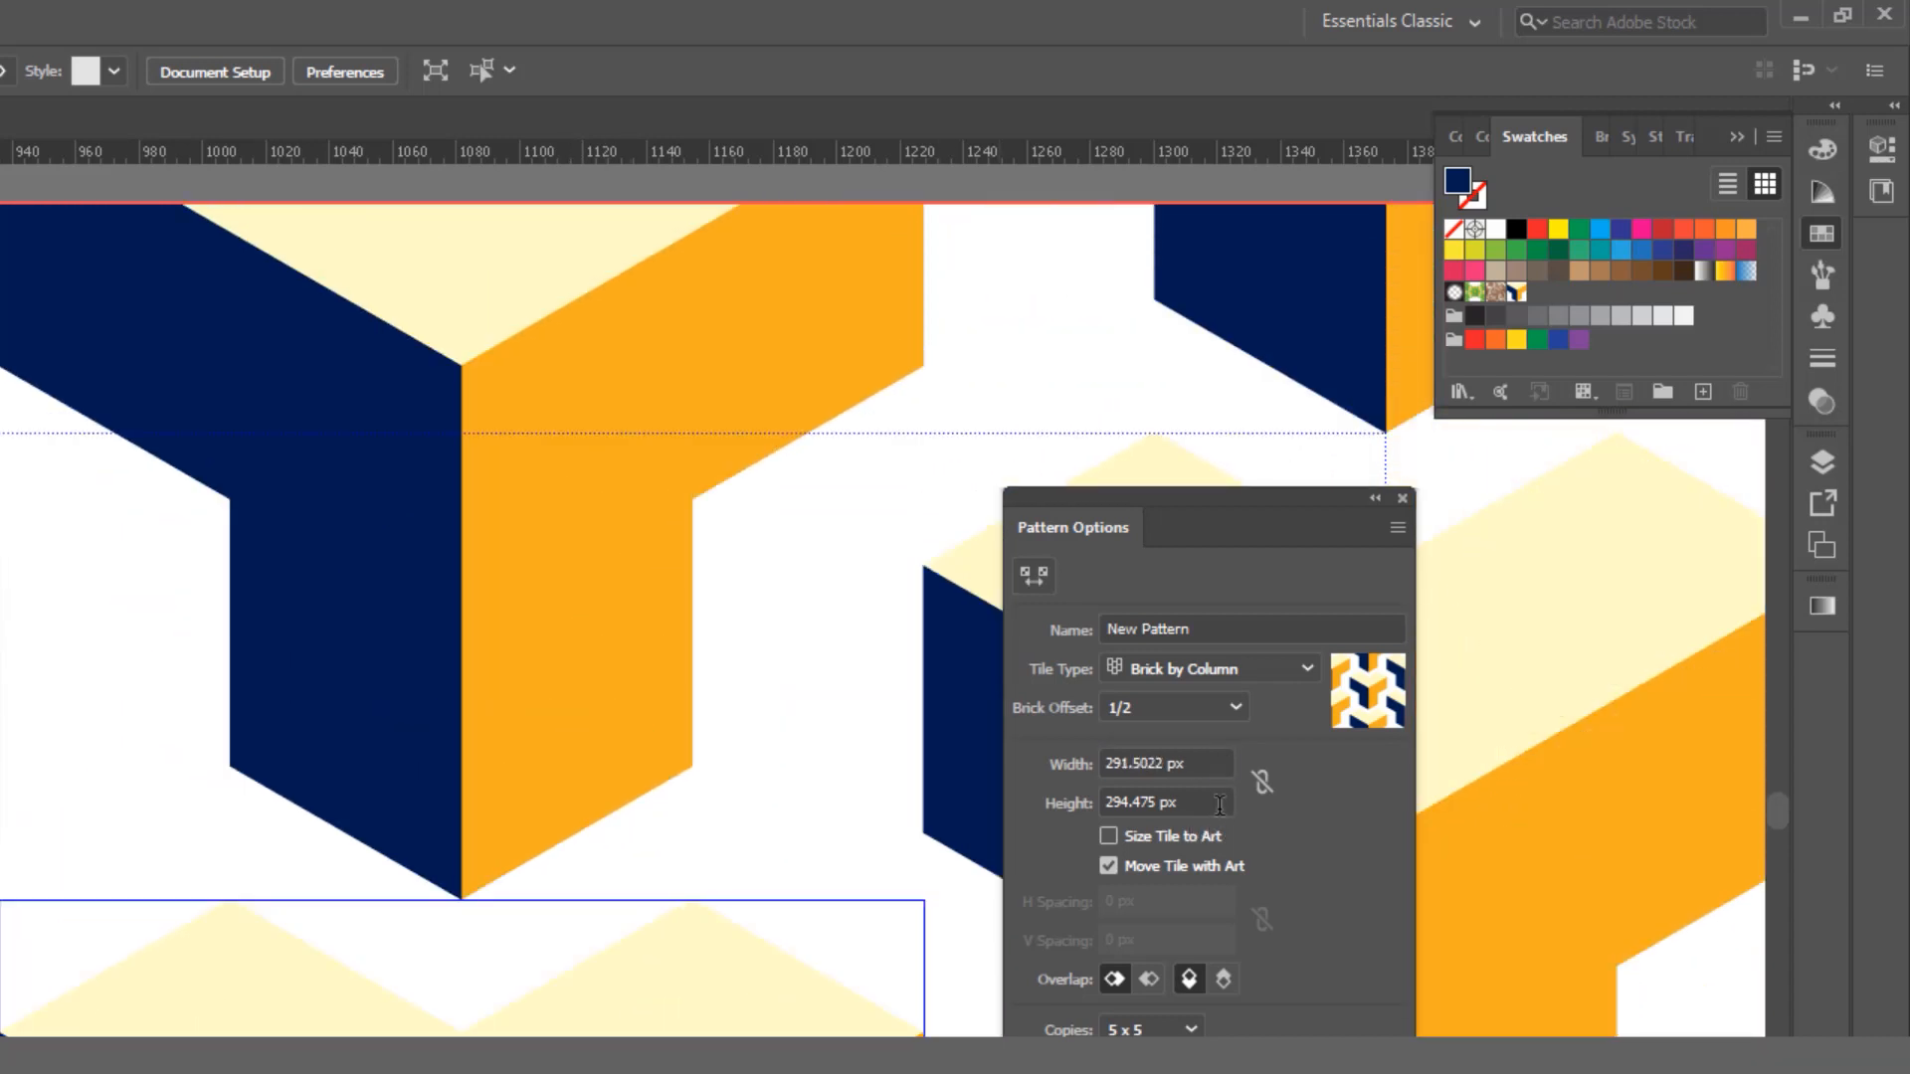
pyautogui.click(1229, 801)
pyautogui.tripleClick(1231, 802)
pyautogui.write('269')
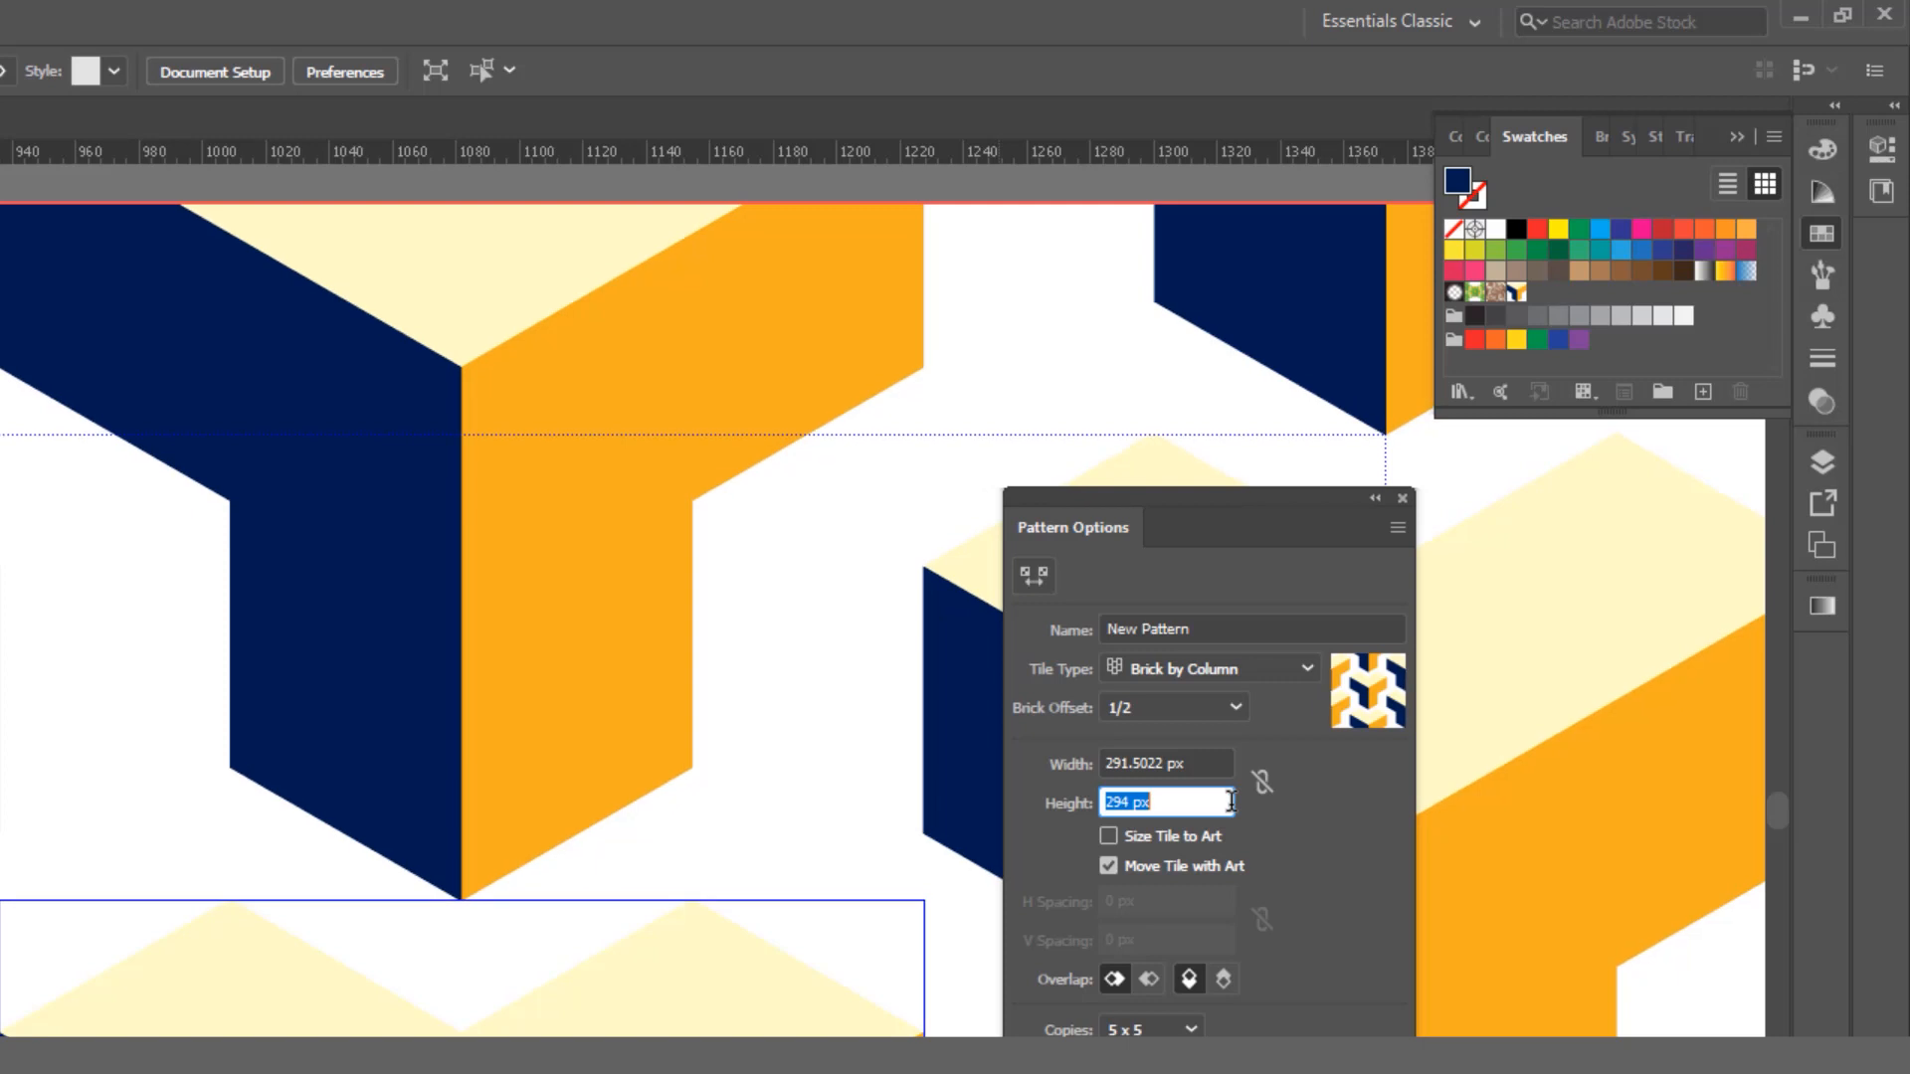
pyautogui.press('Return')
pyautogui.write('257')
pyautogui.press('Return')
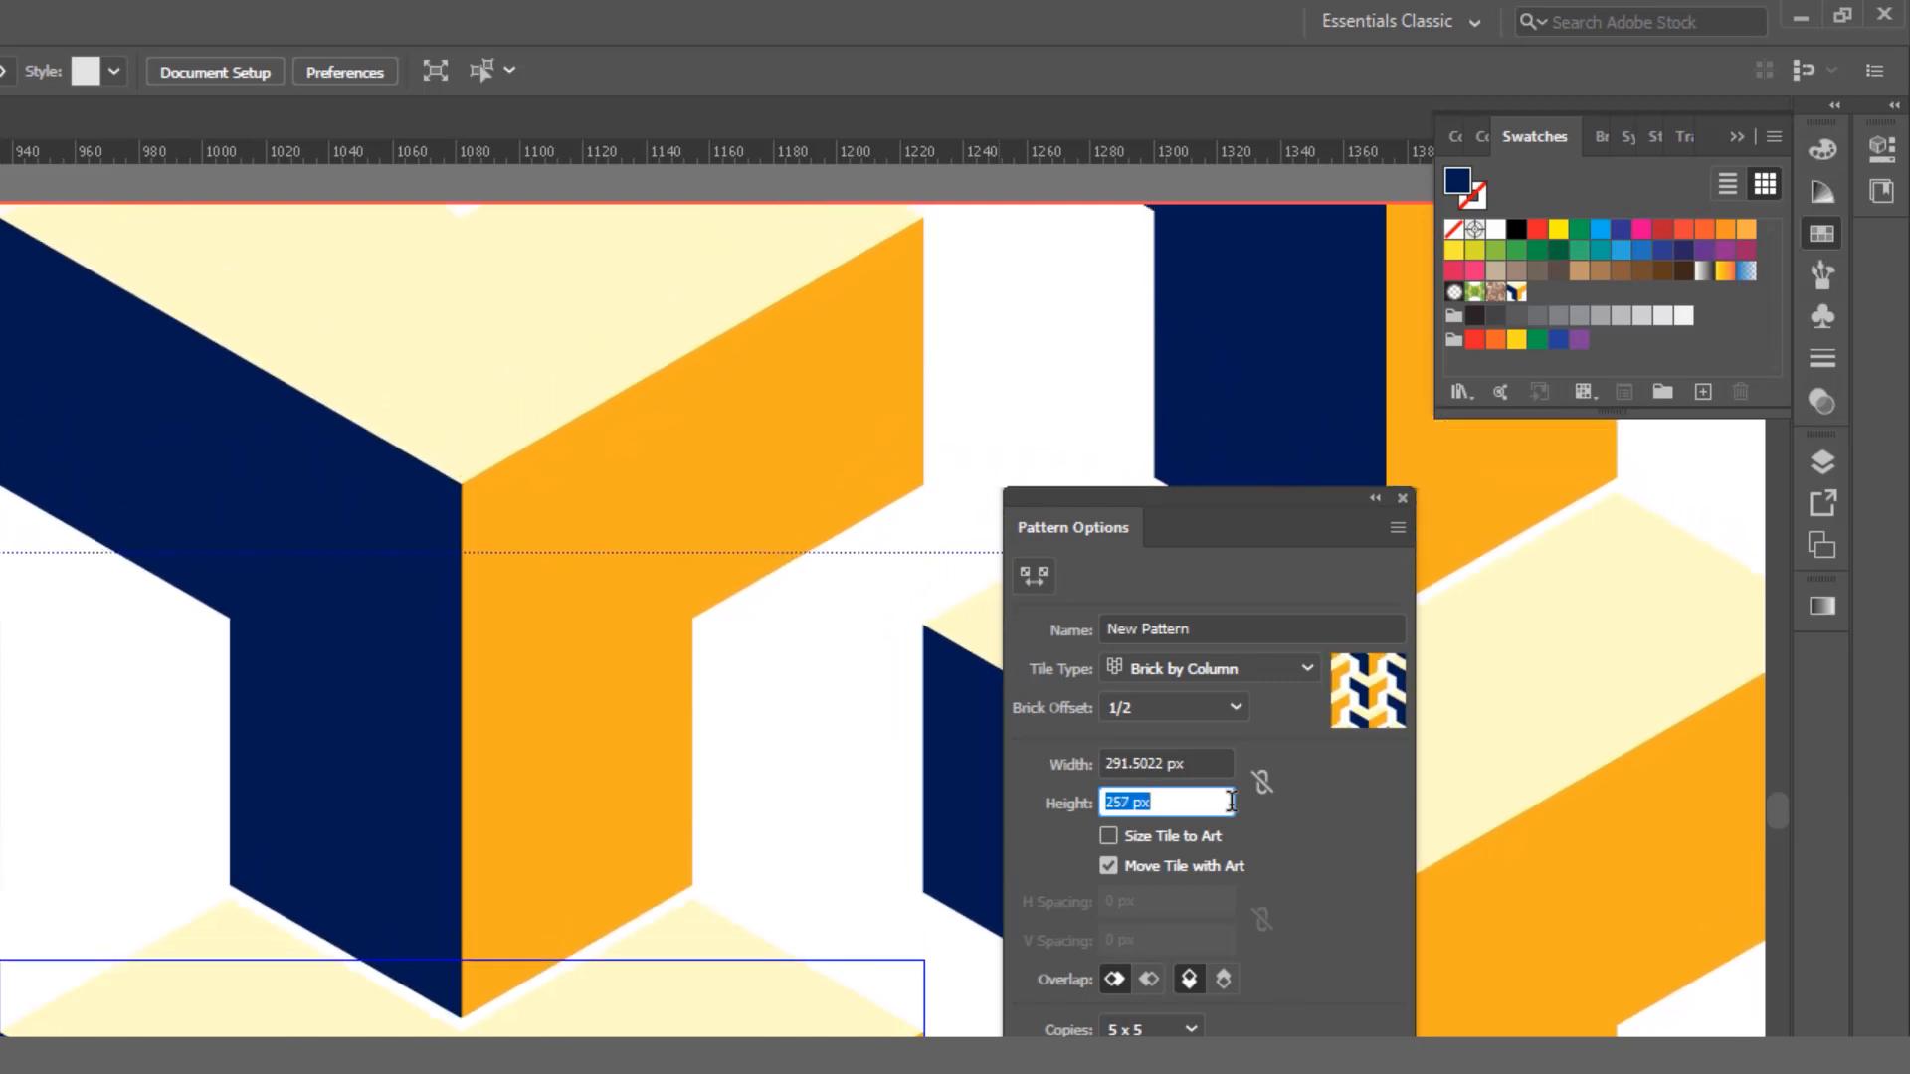
pyautogui.press('Up')
pyautogui.press('Down')
pyautogui.press('Down')
pyautogui.press('Down')
pyautogui.press('Down')
pyautogui.press('Down')
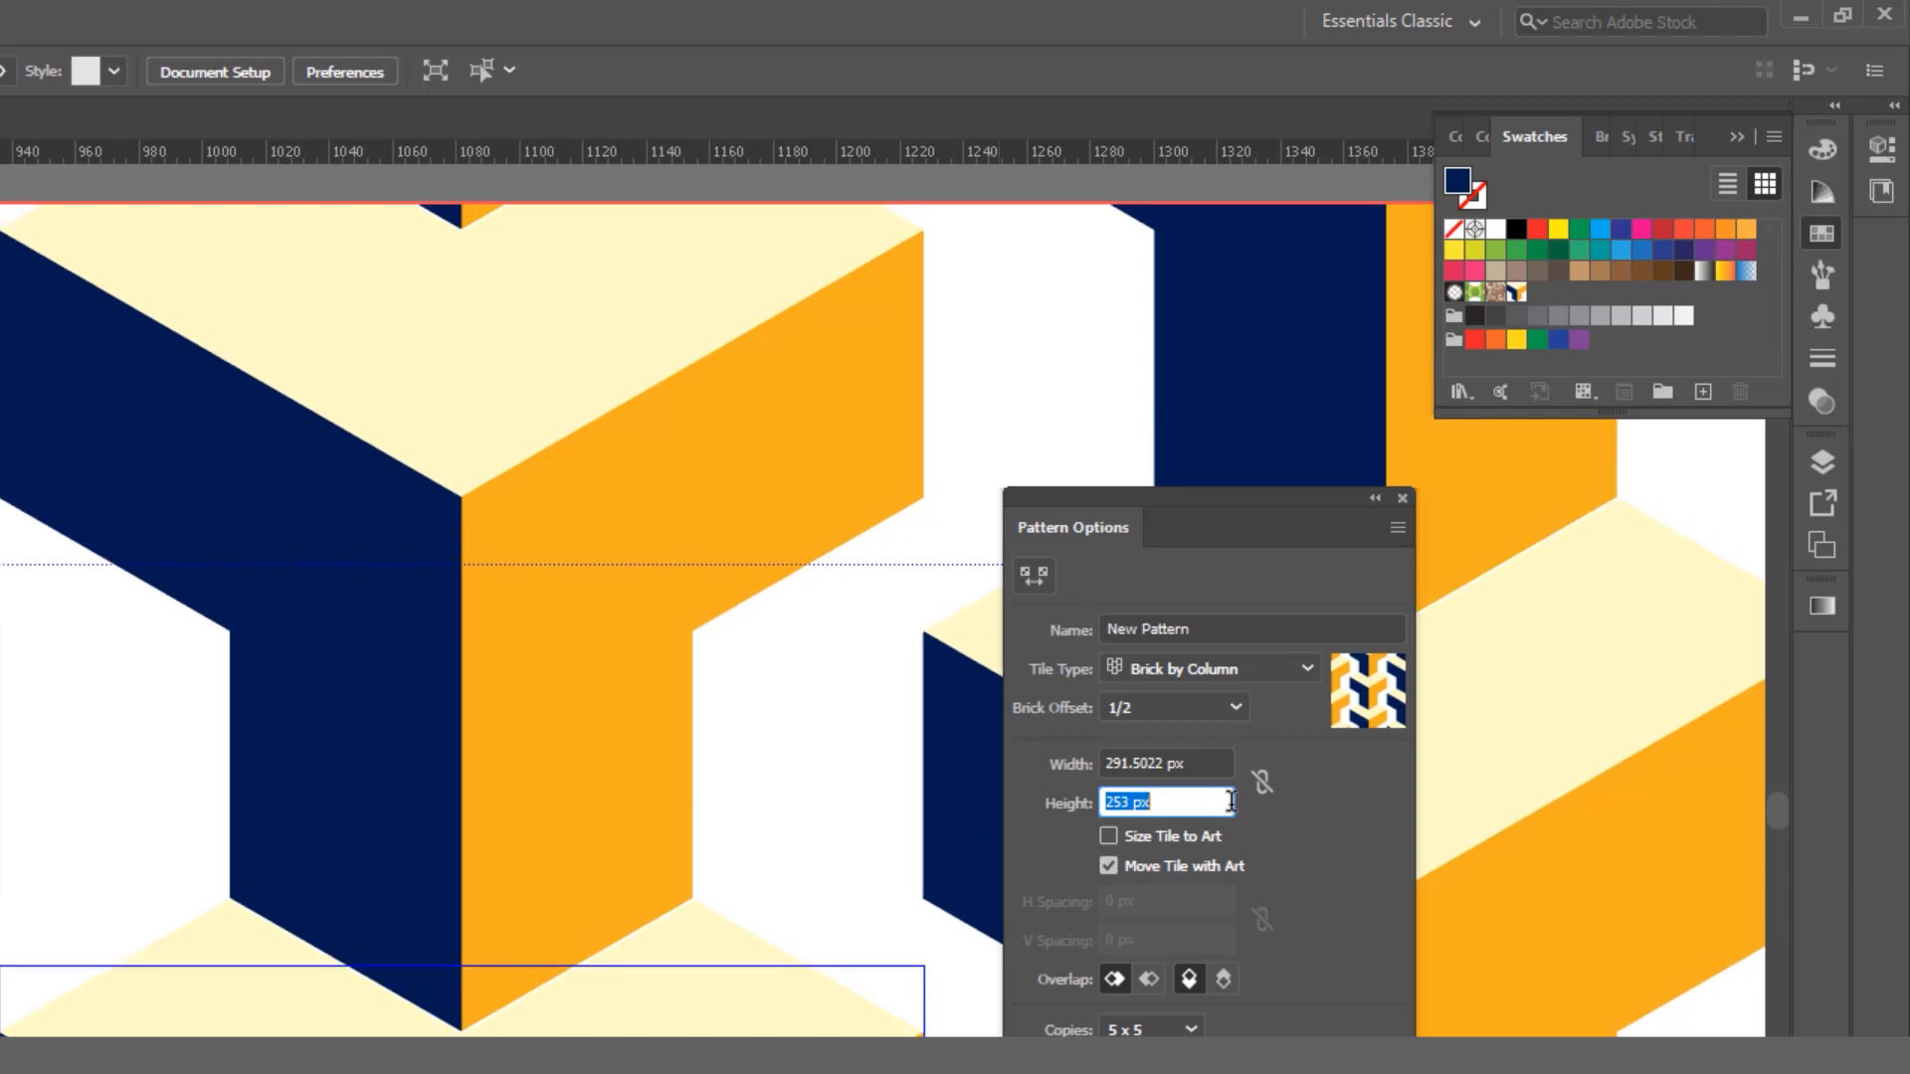
# - Reduce the pattern tile width to 219 px so the neighboring columns interlock without white gaps
pyautogui.click(1184, 760)
pyautogui.press('Down')
pyautogui.press('Down')
pyautogui.press('Down')
pyautogui.press('Down')
pyautogui.press('Down')
pyautogui.press('Down')
pyautogui.press('Down')
pyautogui.press('Down')
pyautogui.press('Down')
pyautogui.press('Down')
pyautogui.press('Down')
pyautogui.press('Down')
pyautogui.press('Down')
pyautogui.press('Down')
pyautogui.press('Down')
pyautogui.press('Down')
pyautogui.press('Down')
pyautogui.press('Down')
pyautogui.press('Down')
pyautogui.press('Down')
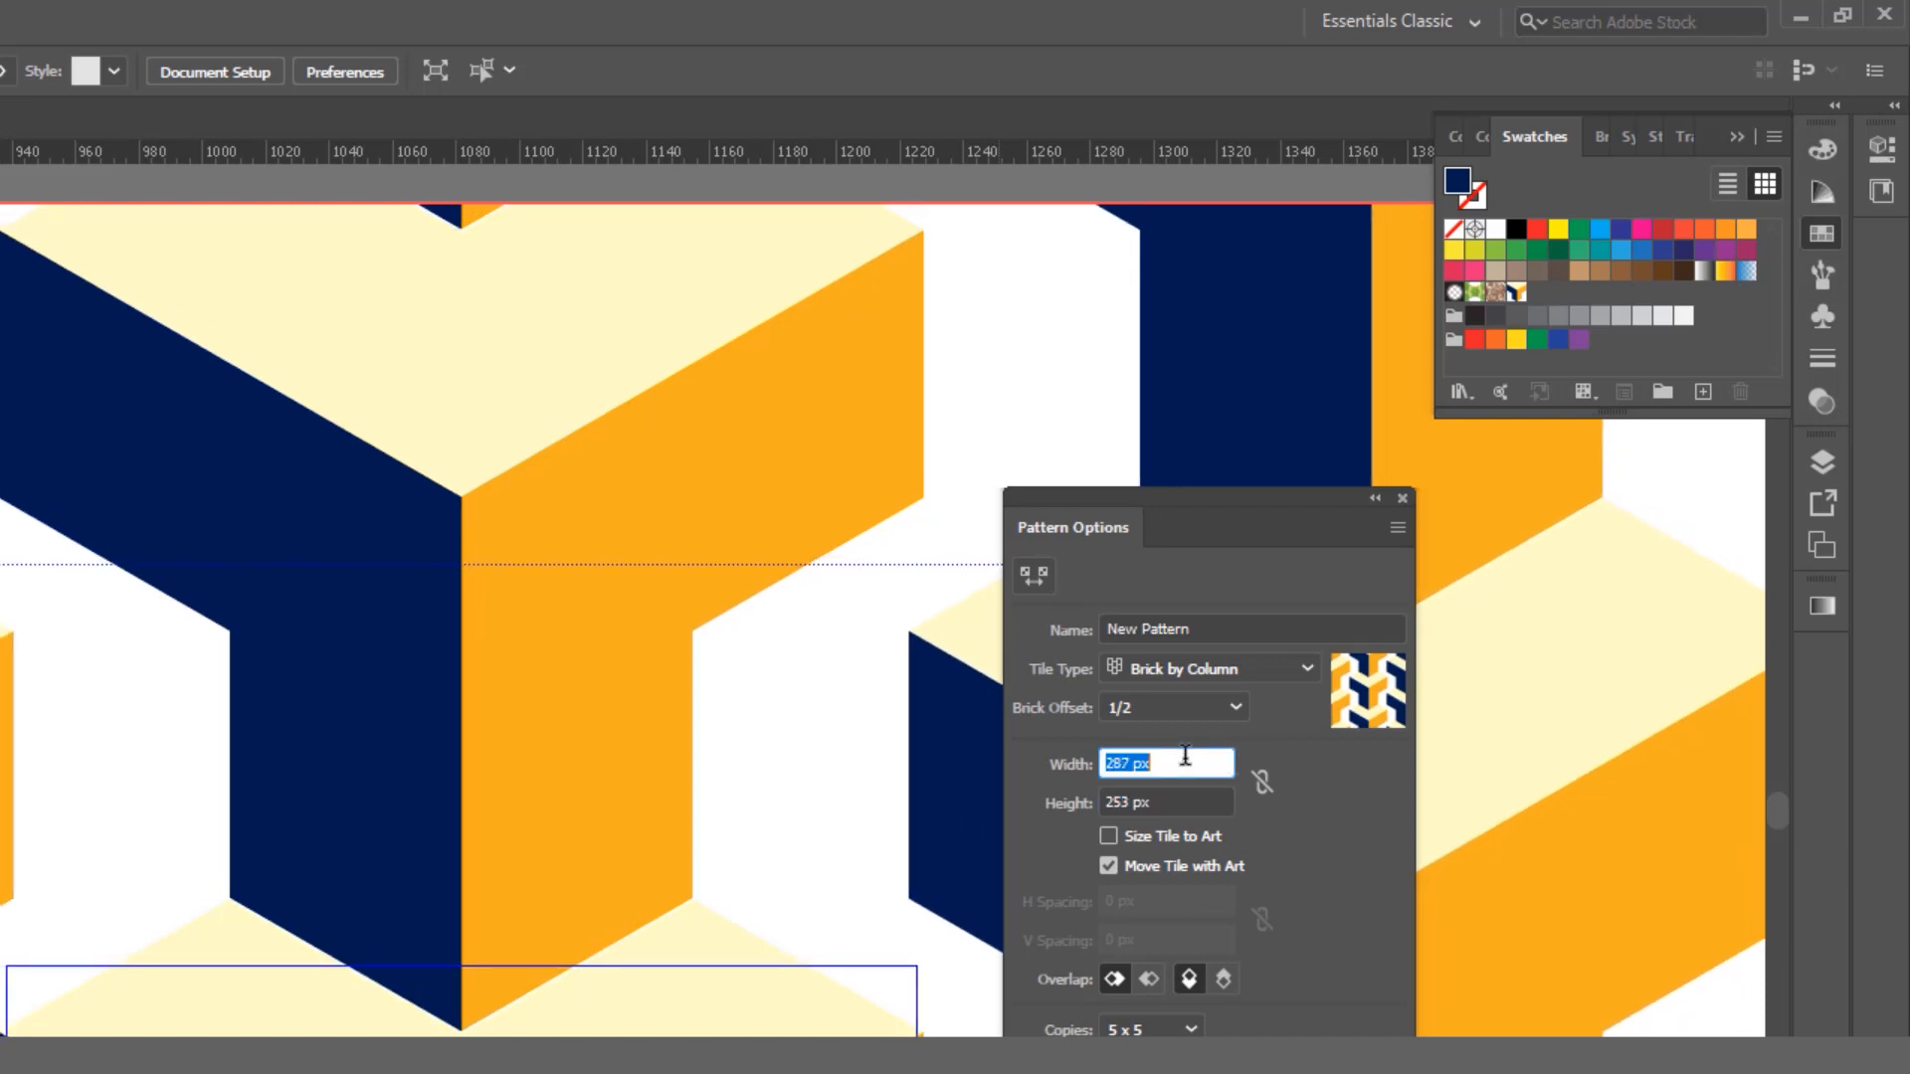
pyautogui.press('Down')
pyautogui.press('Down')
pyautogui.press('Down')
pyautogui.press('Down')
pyautogui.press('Down')
pyautogui.press('Down')
pyautogui.press('Down')
pyautogui.press('Down')
pyautogui.press('Down')
pyautogui.press('Down')
pyautogui.press('Down')
pyautogui.press('Down')
pyautogui.press('Down')
pyautogui.press('Down')
pyautogui.press('Down')
pyautogui.press('Down')
pyautogui.press('Down')
pyautogui.press('Down')
pyautogui.press('Down')
pyautogui.press('Down')
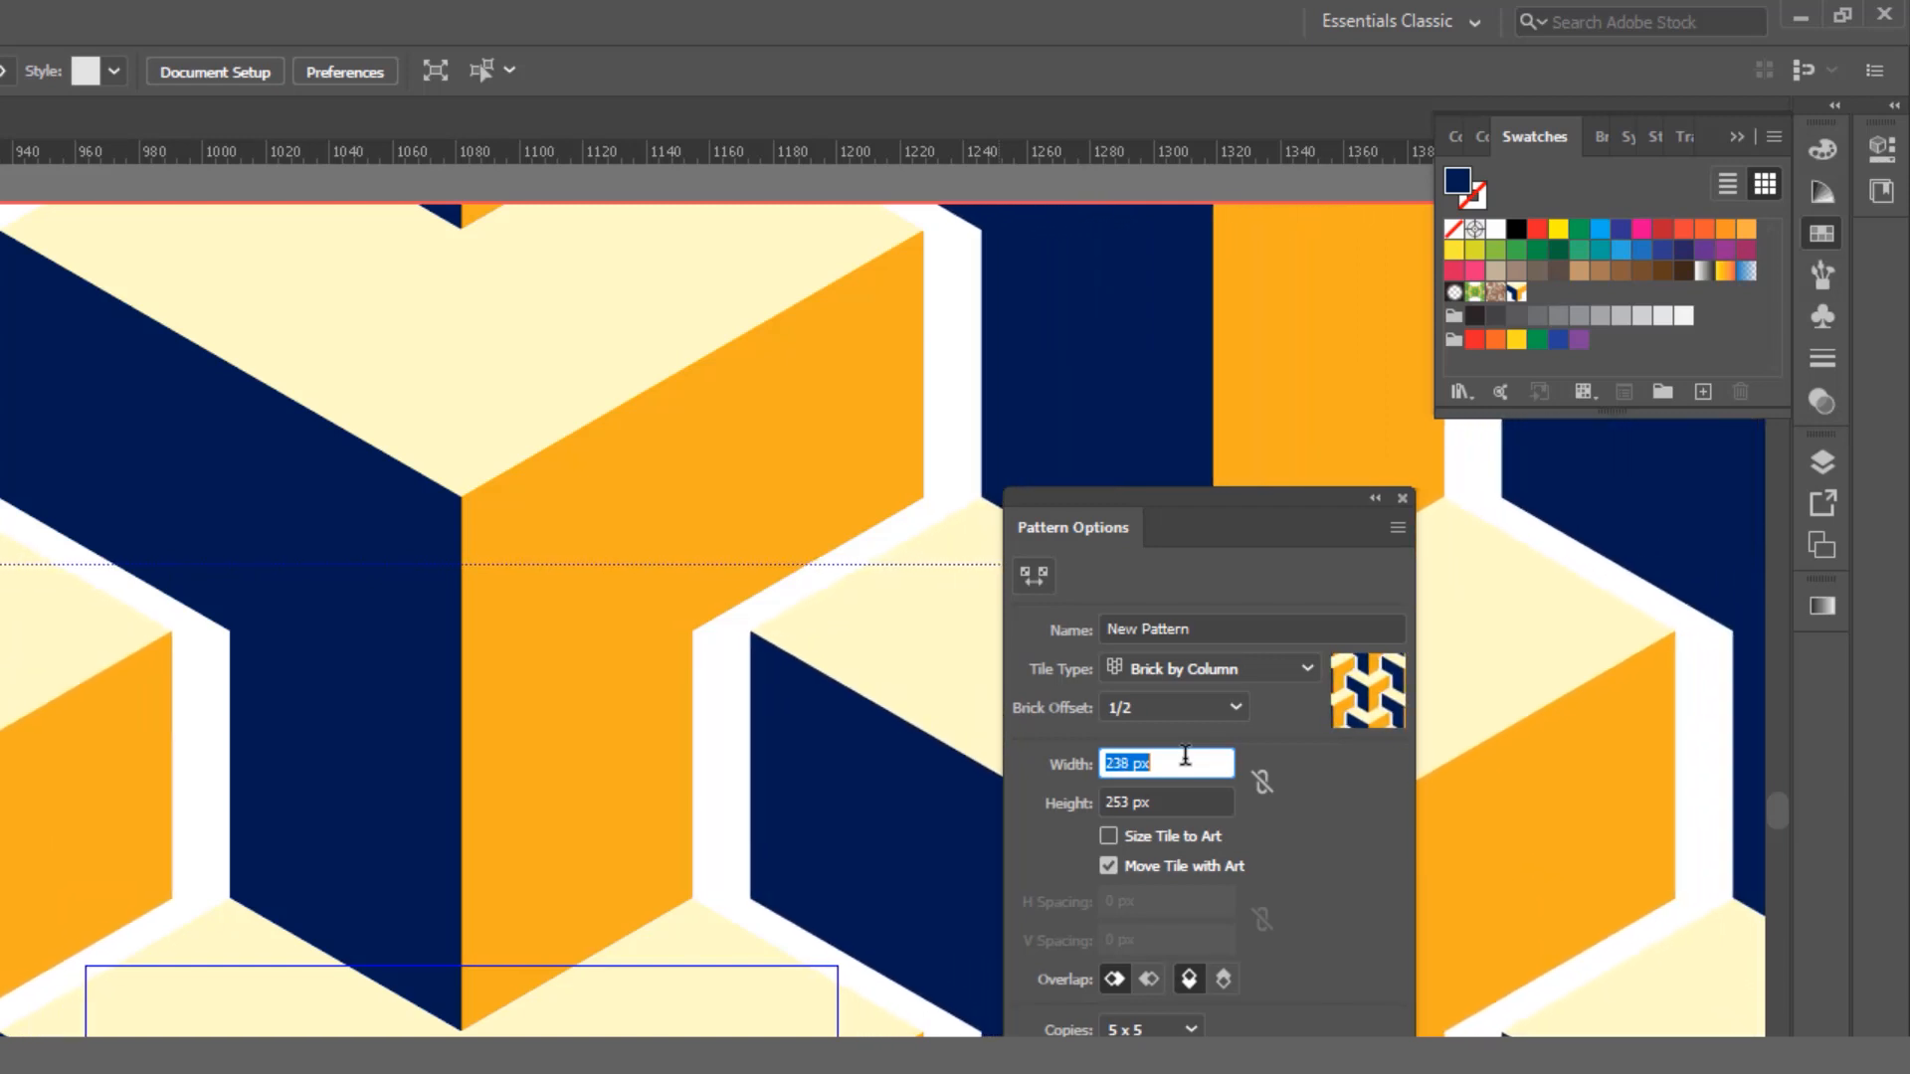
pyautogui.press('Down')
pyautogui.press('Down')
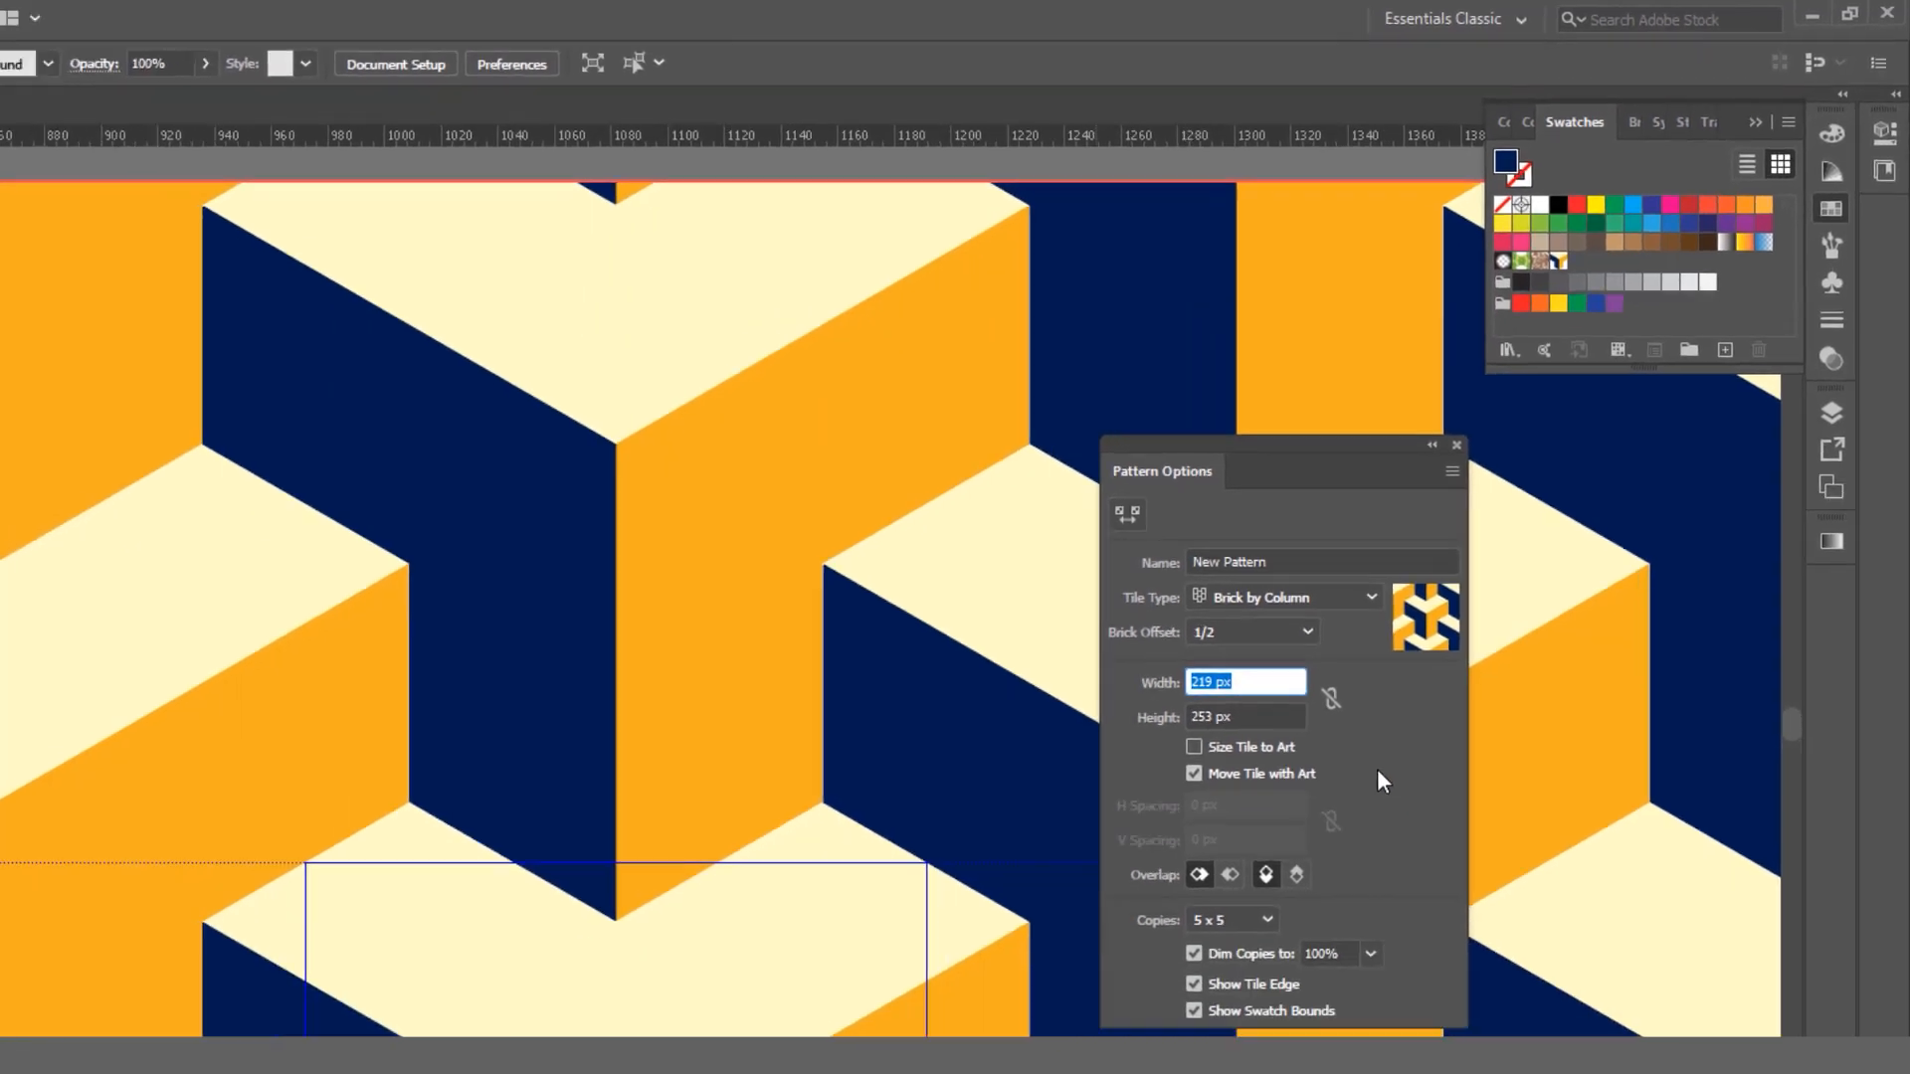
# - Try dimming the pattern copies to 50% and set them back to 100%
pyautogui.click(1236, 577)
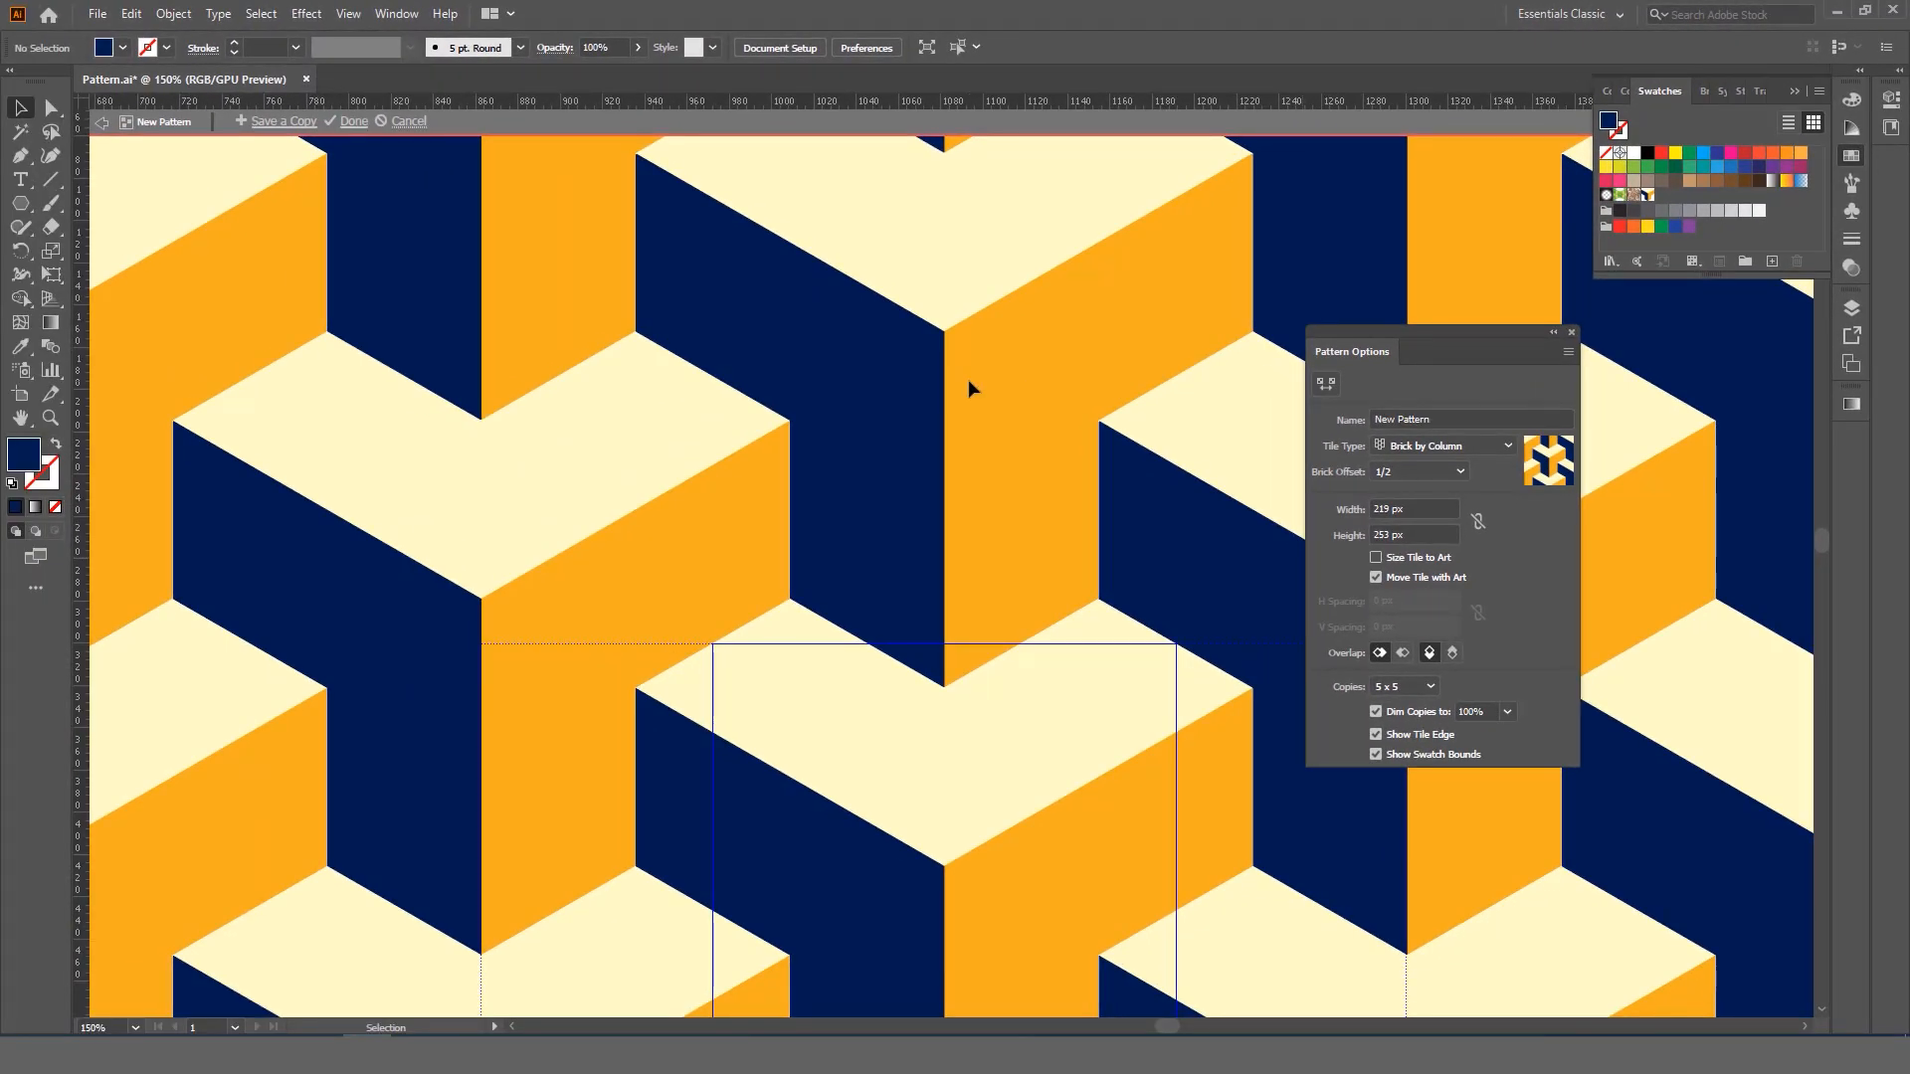
pyautogui.hotkey('ctrl', '-')
pyautogui.hotkey('ctrl', '-')
pyautogui.hotkey('ctrl', '-')
pyautogui.hotkey('ctrl', '-')
pyautogui.hotkey('ctrl', '+')
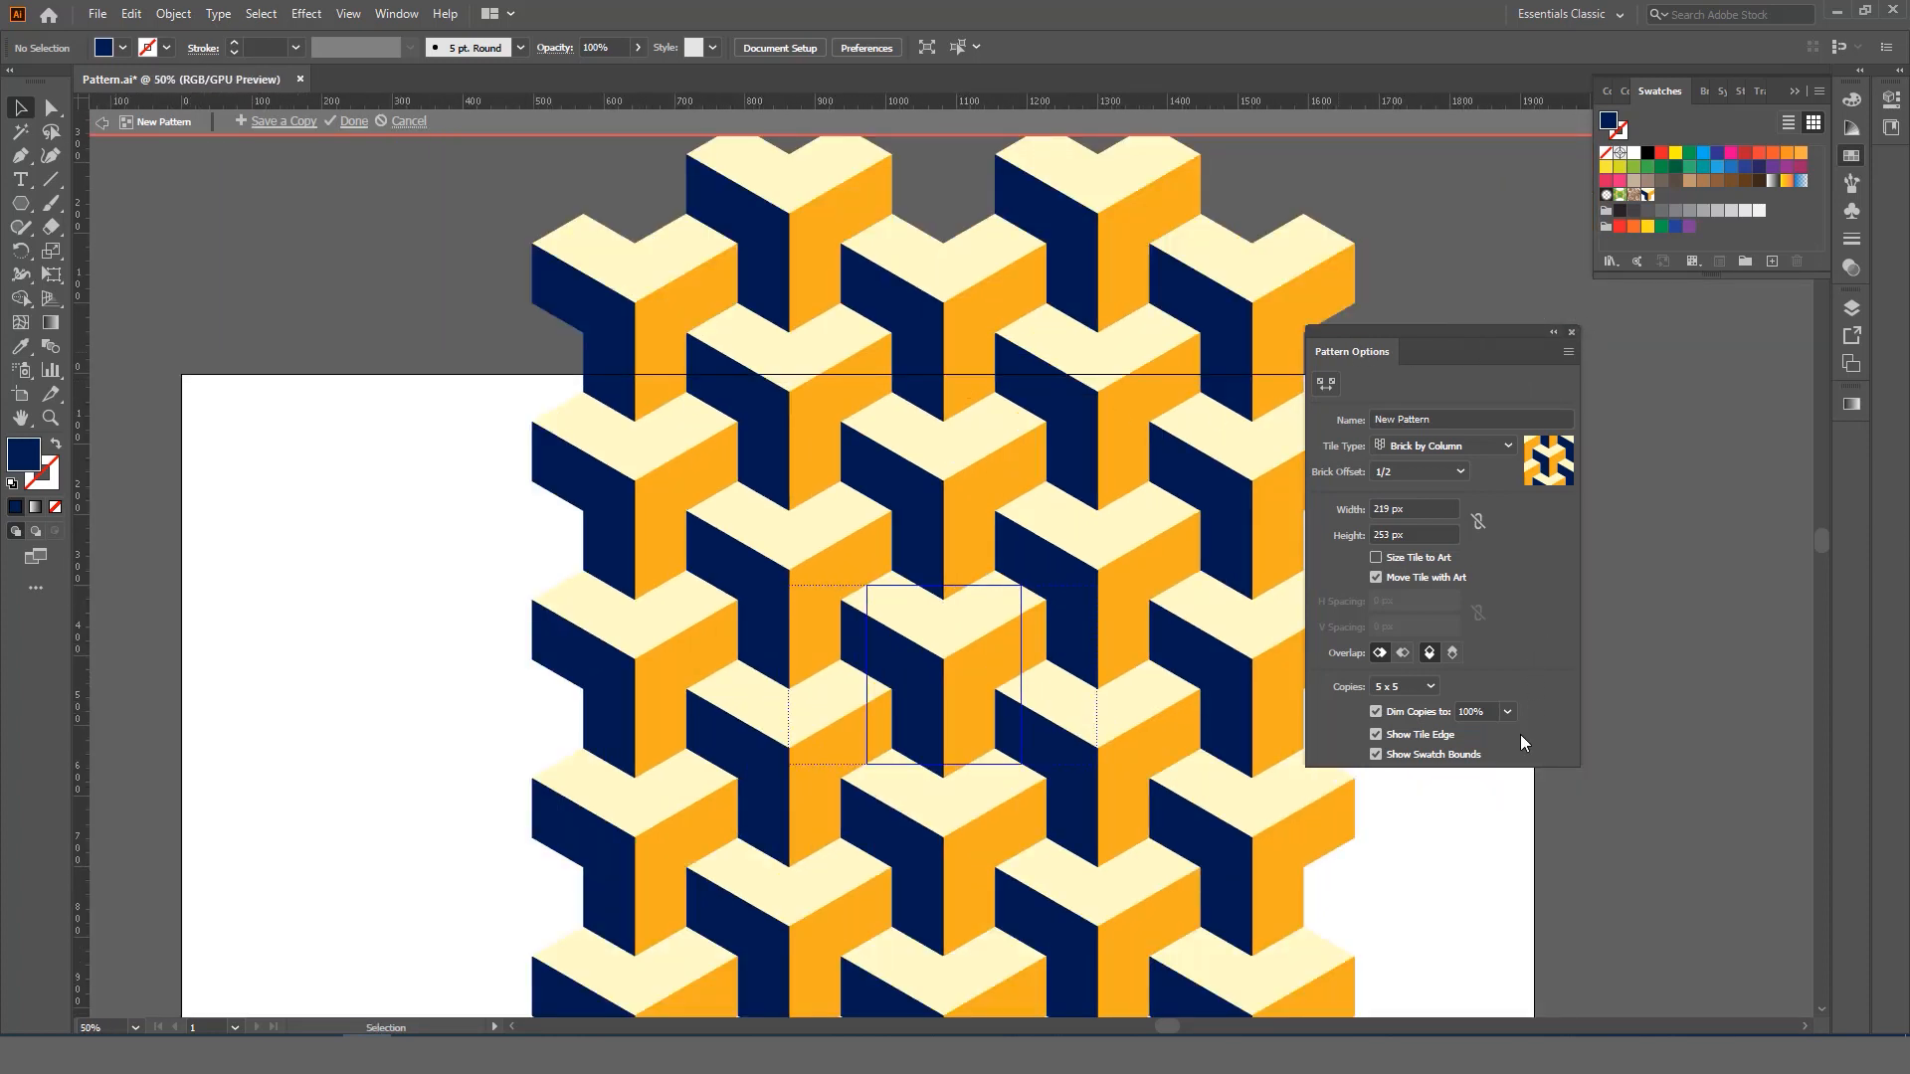
pyautogui.click(1507, 712)
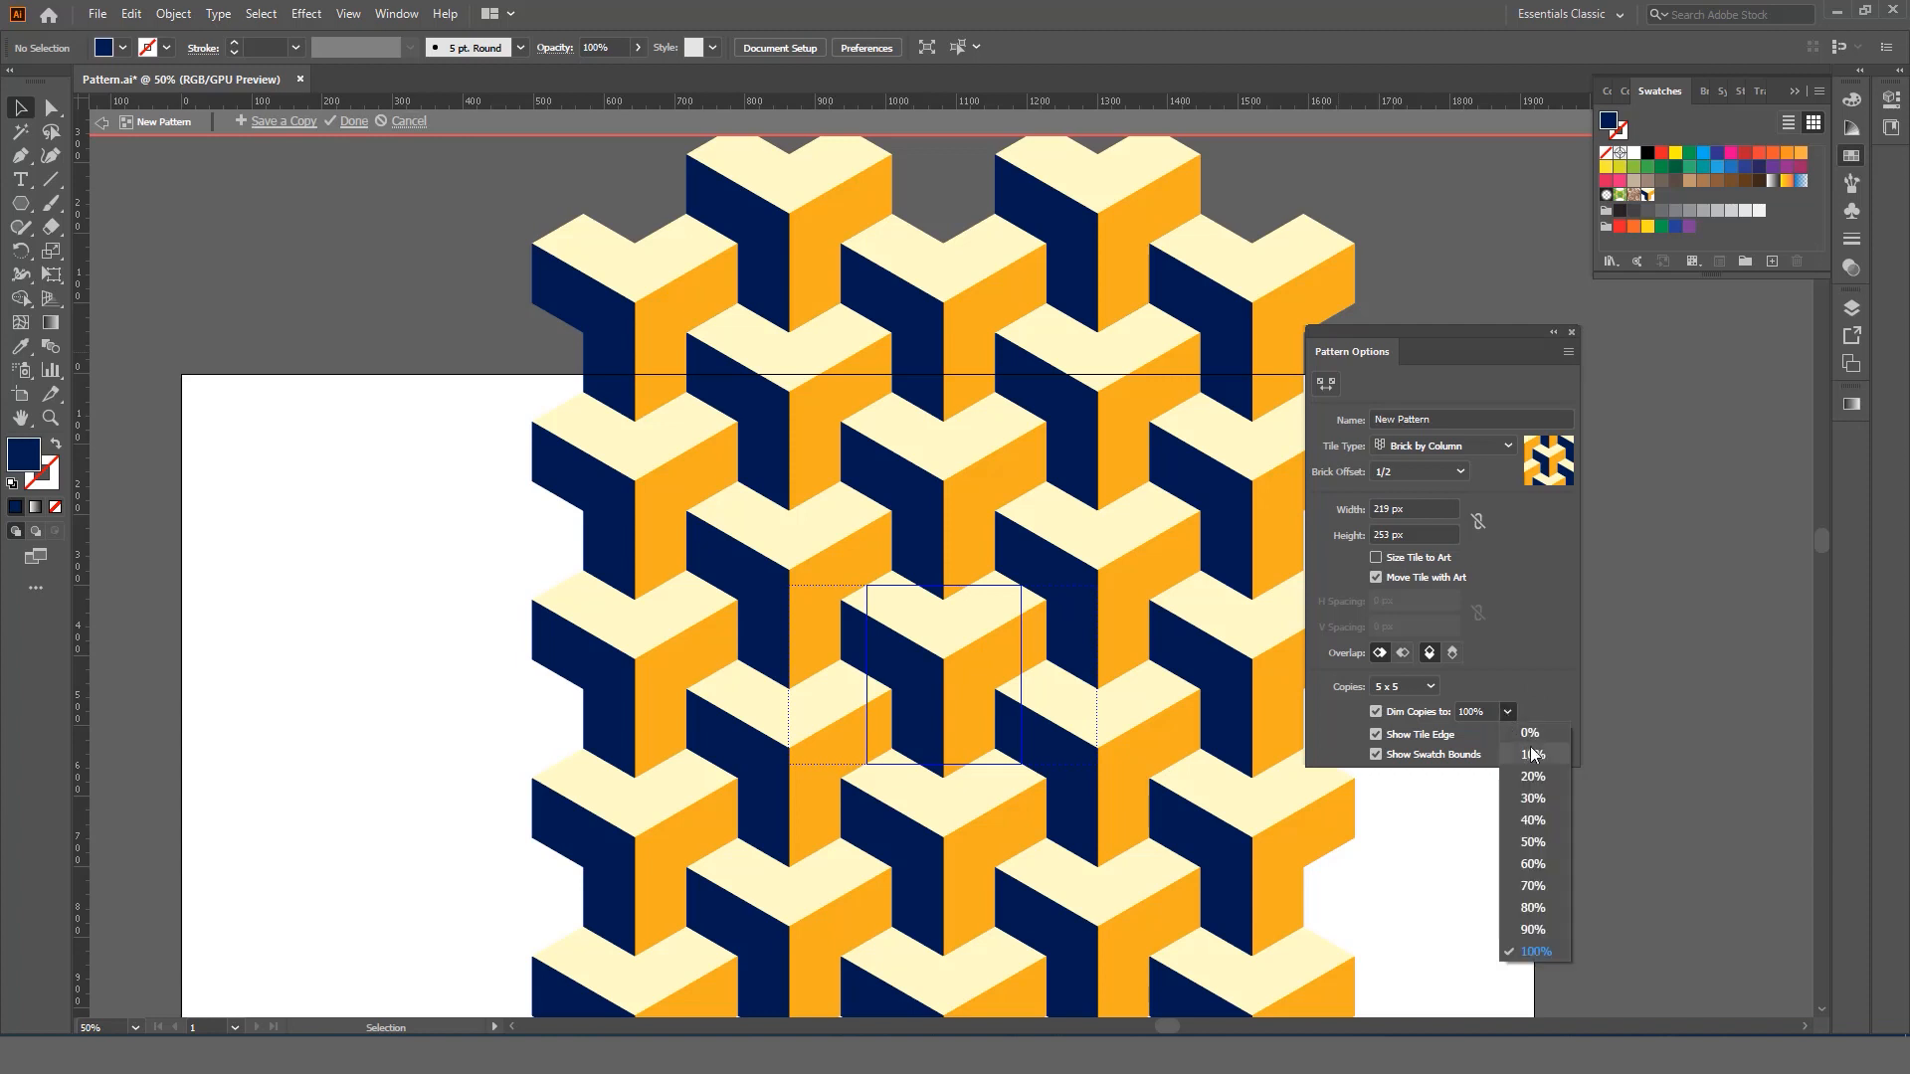
pyautogui.click(1542, 843)
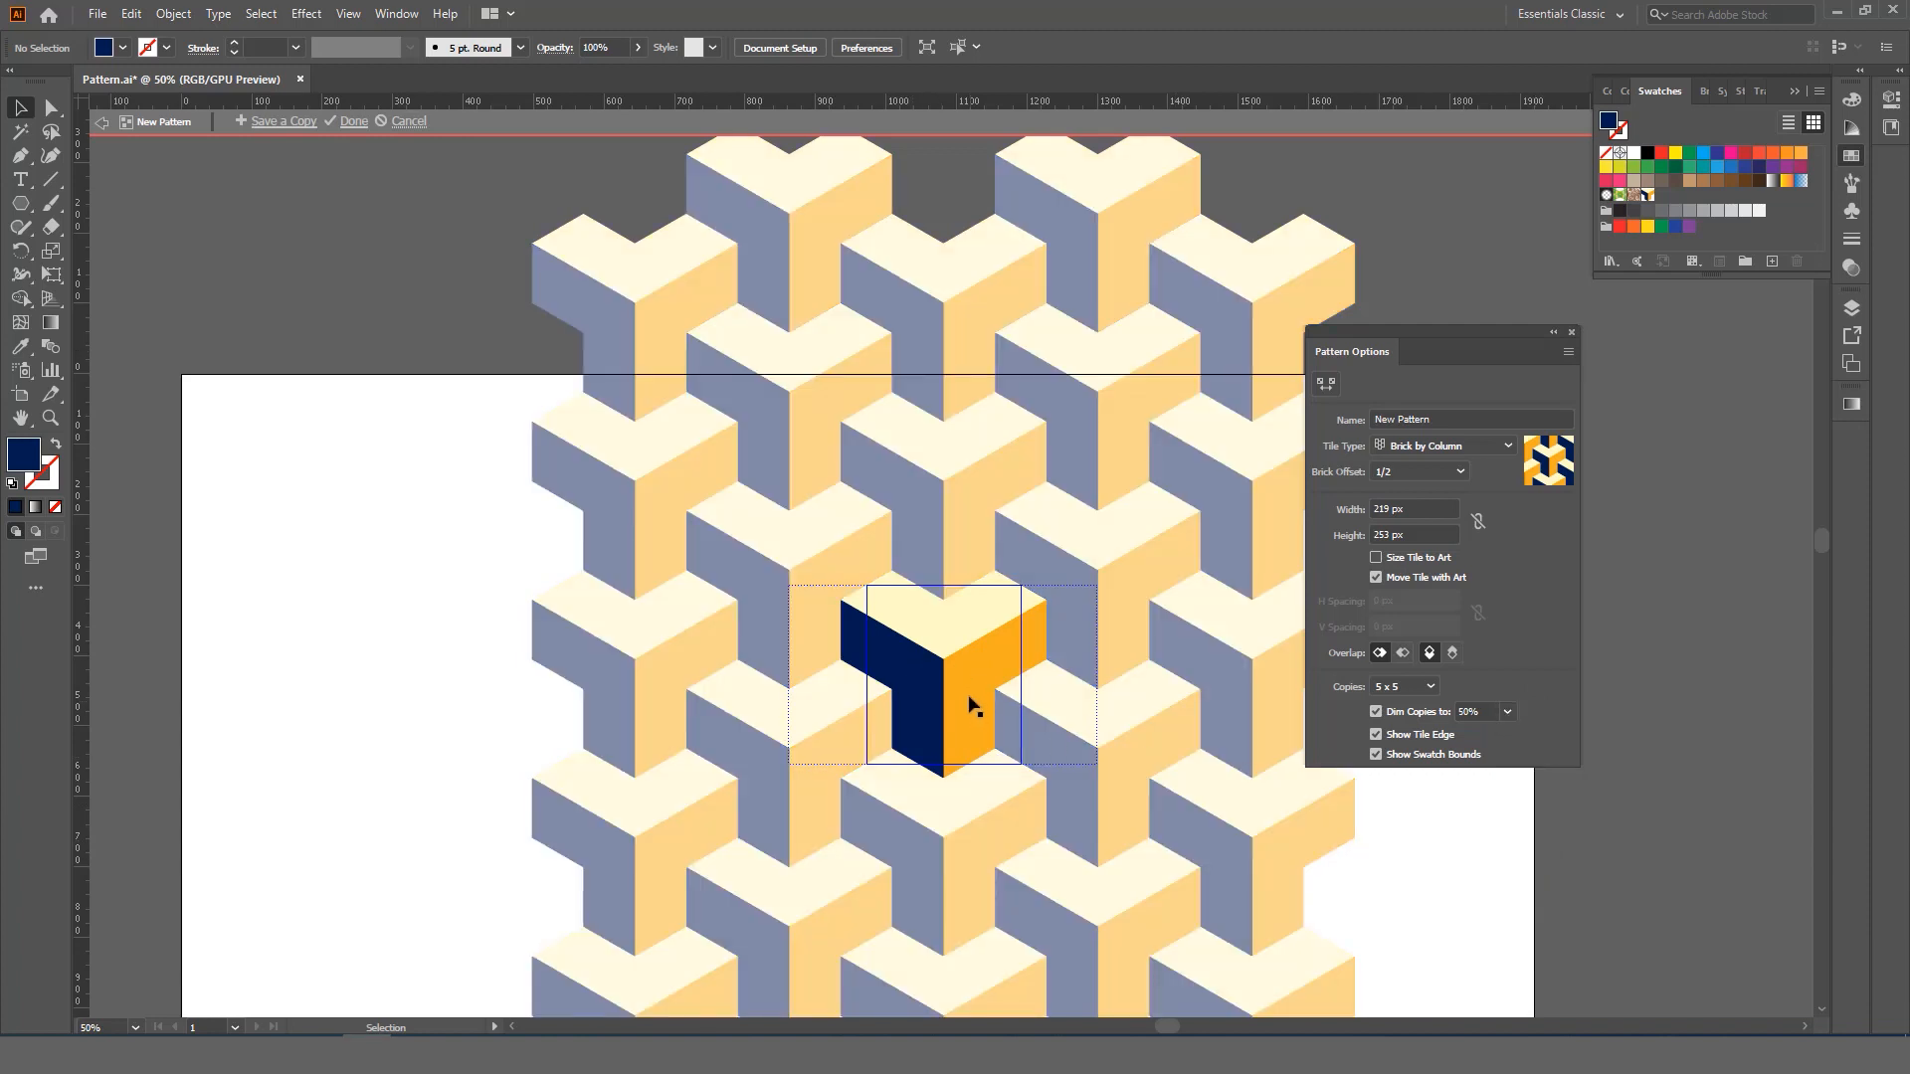
pyautogui.click(1506, 712)
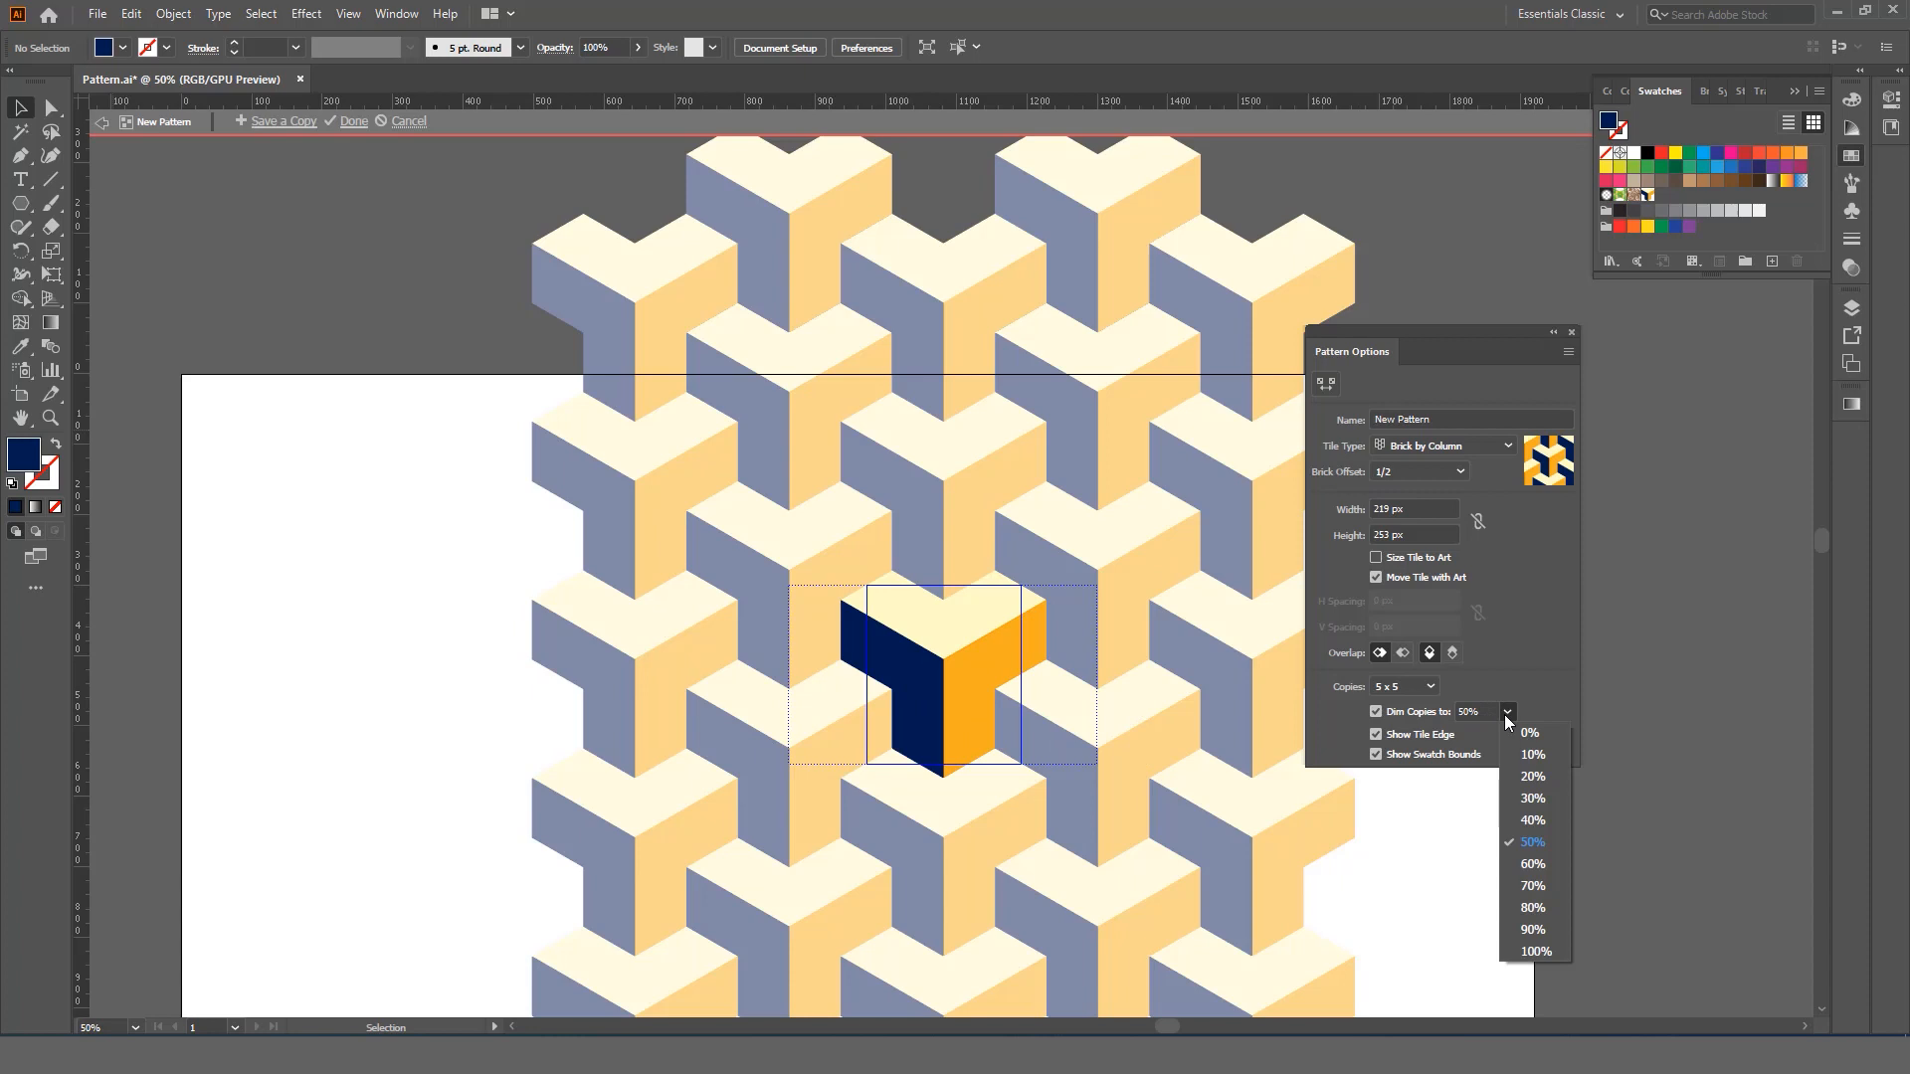
pyautogui.click(1537, 952)
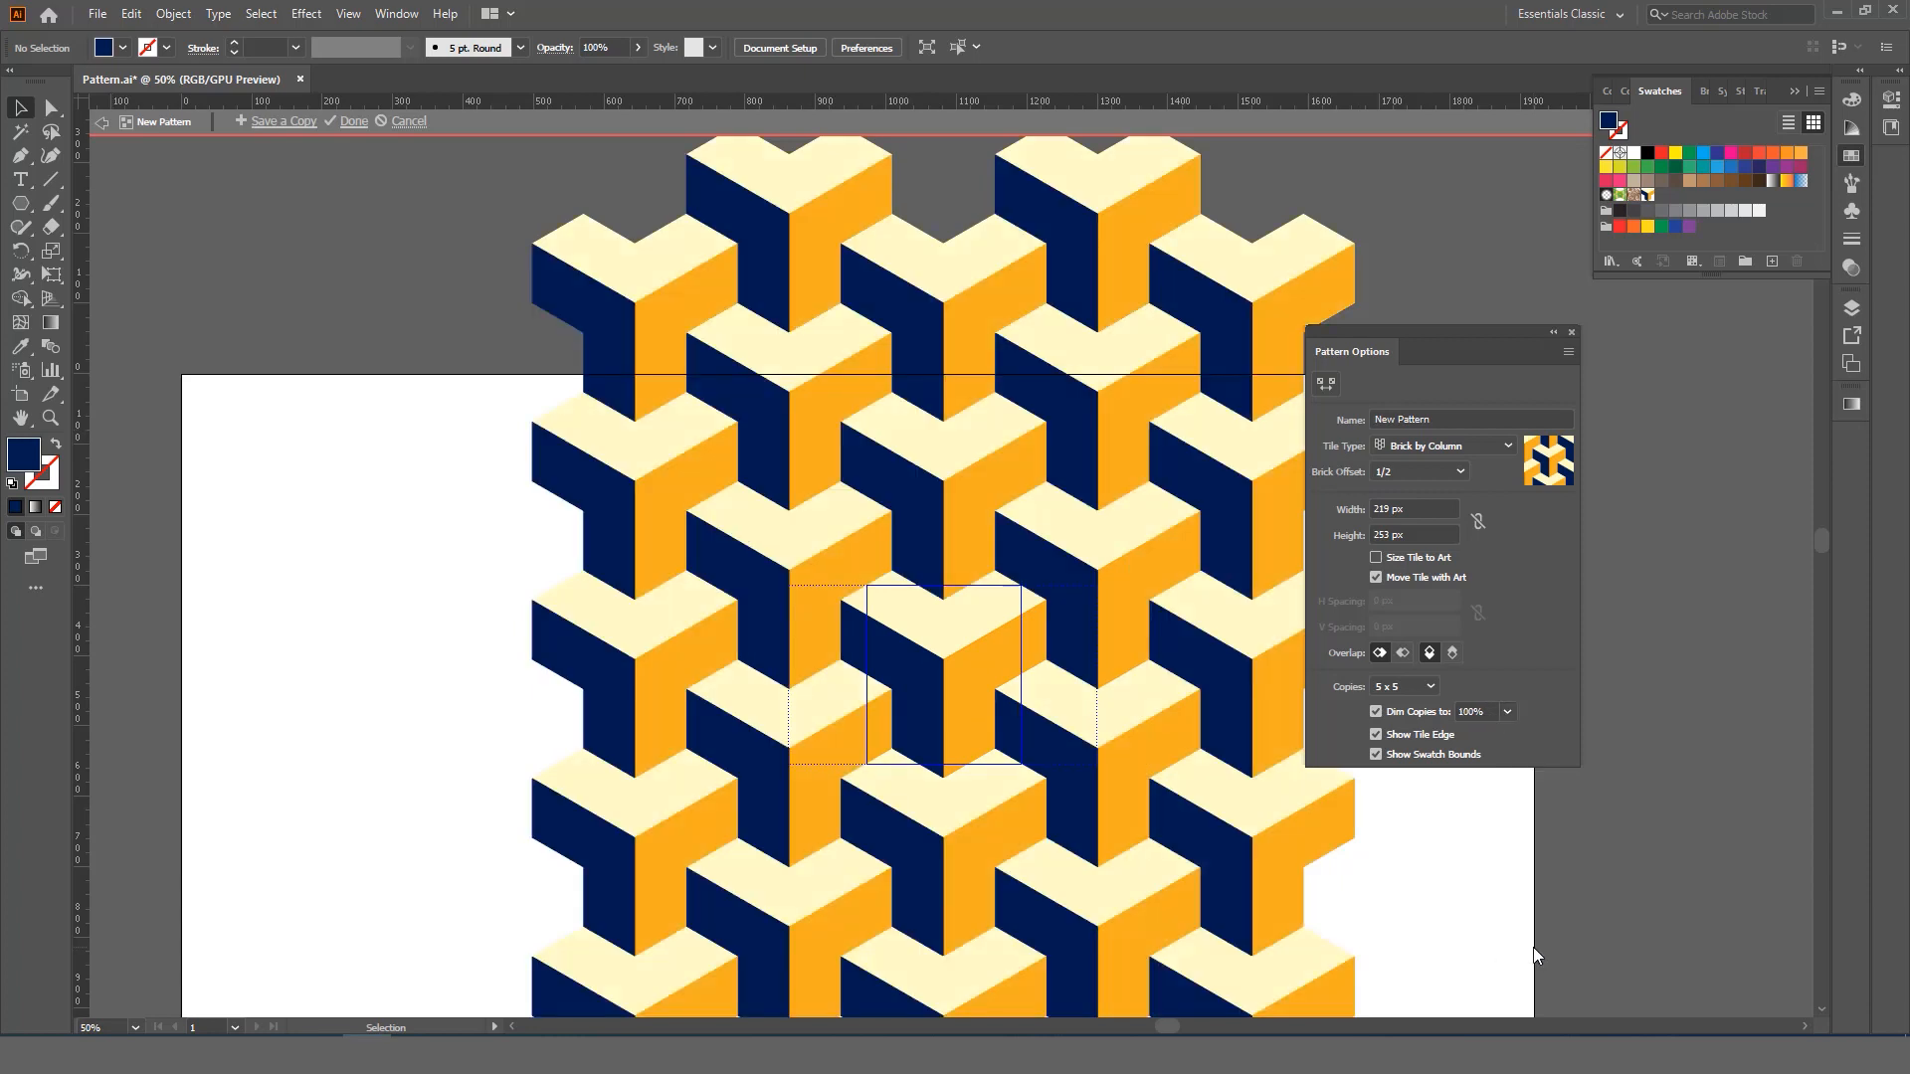
# - Close the pattern options and exit pattern editing mode, returning to the artboard
pyautogui.click(1571, 333)
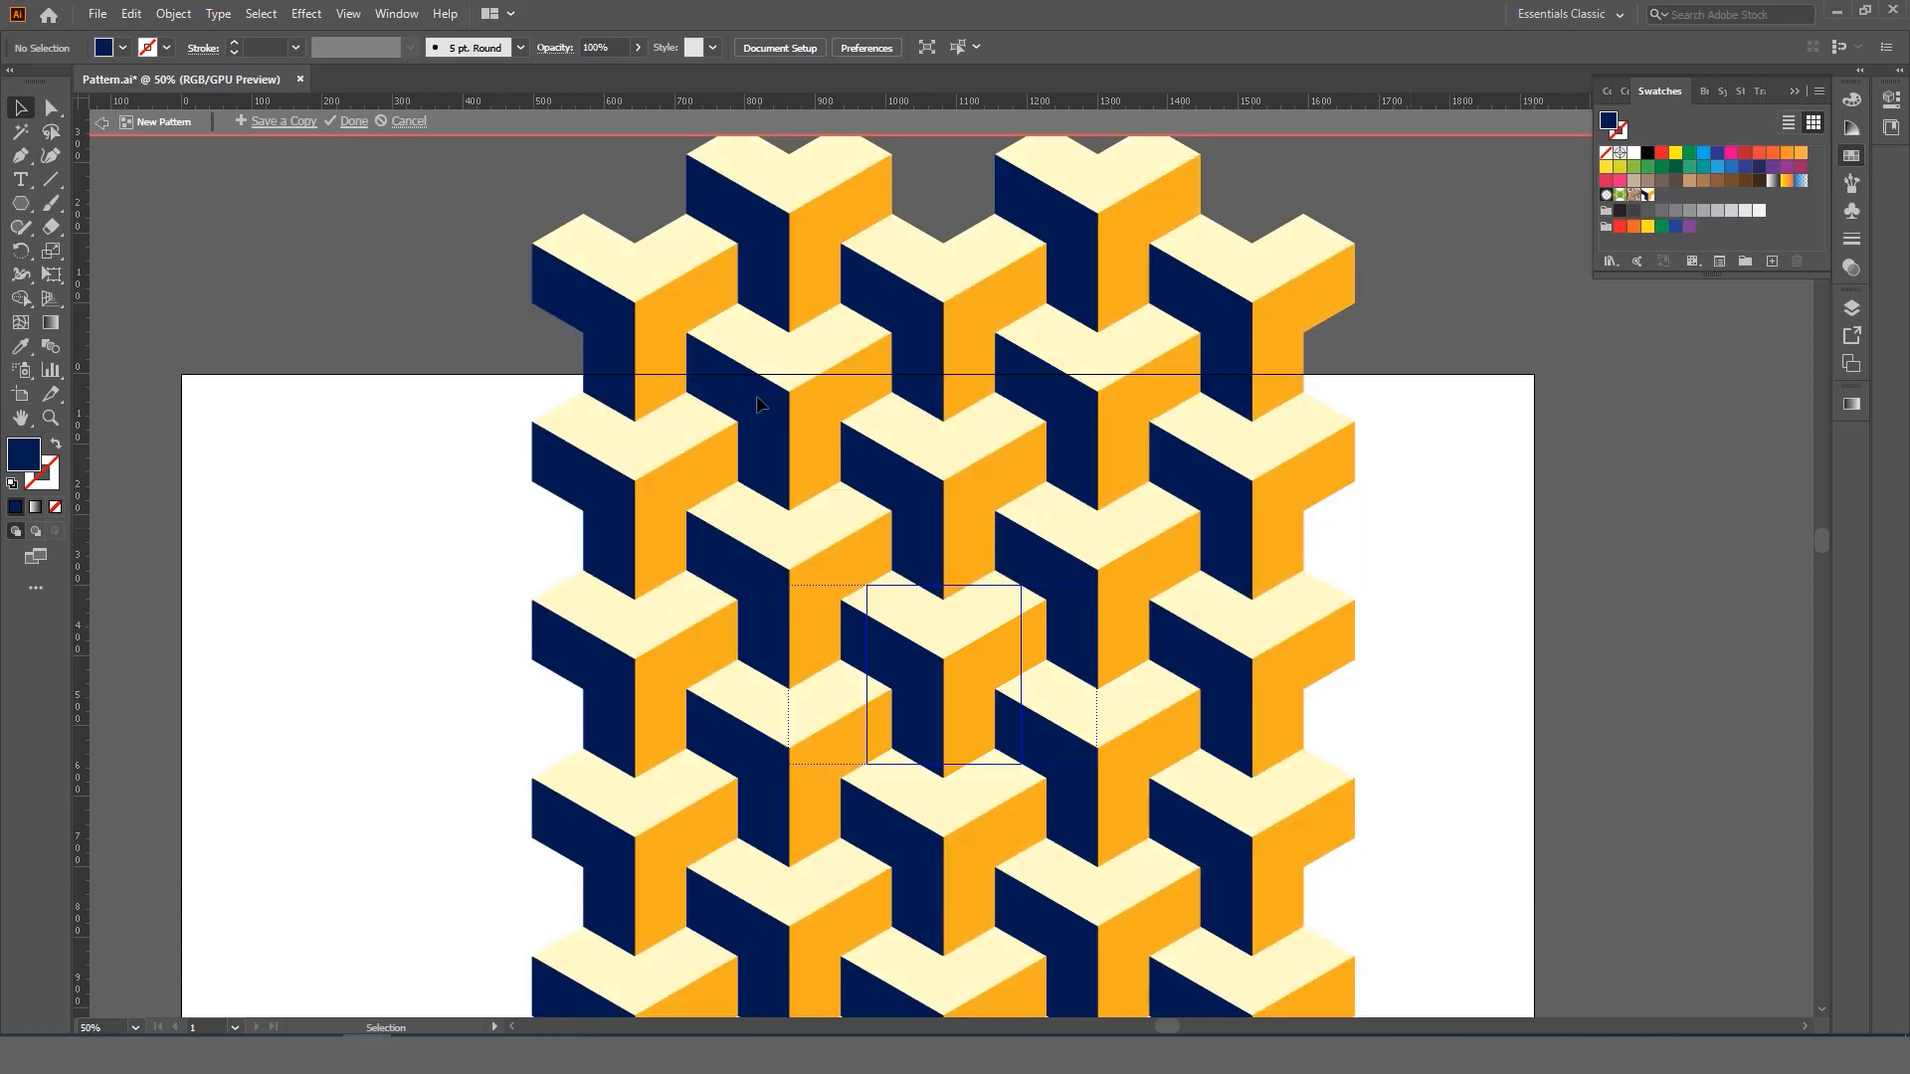
pyautogui.doubleClick(51, 227)
pyautogui.press('Escape')
pyautogui.press('Escape')
pyautogui.scroll(-2, 818, 576)
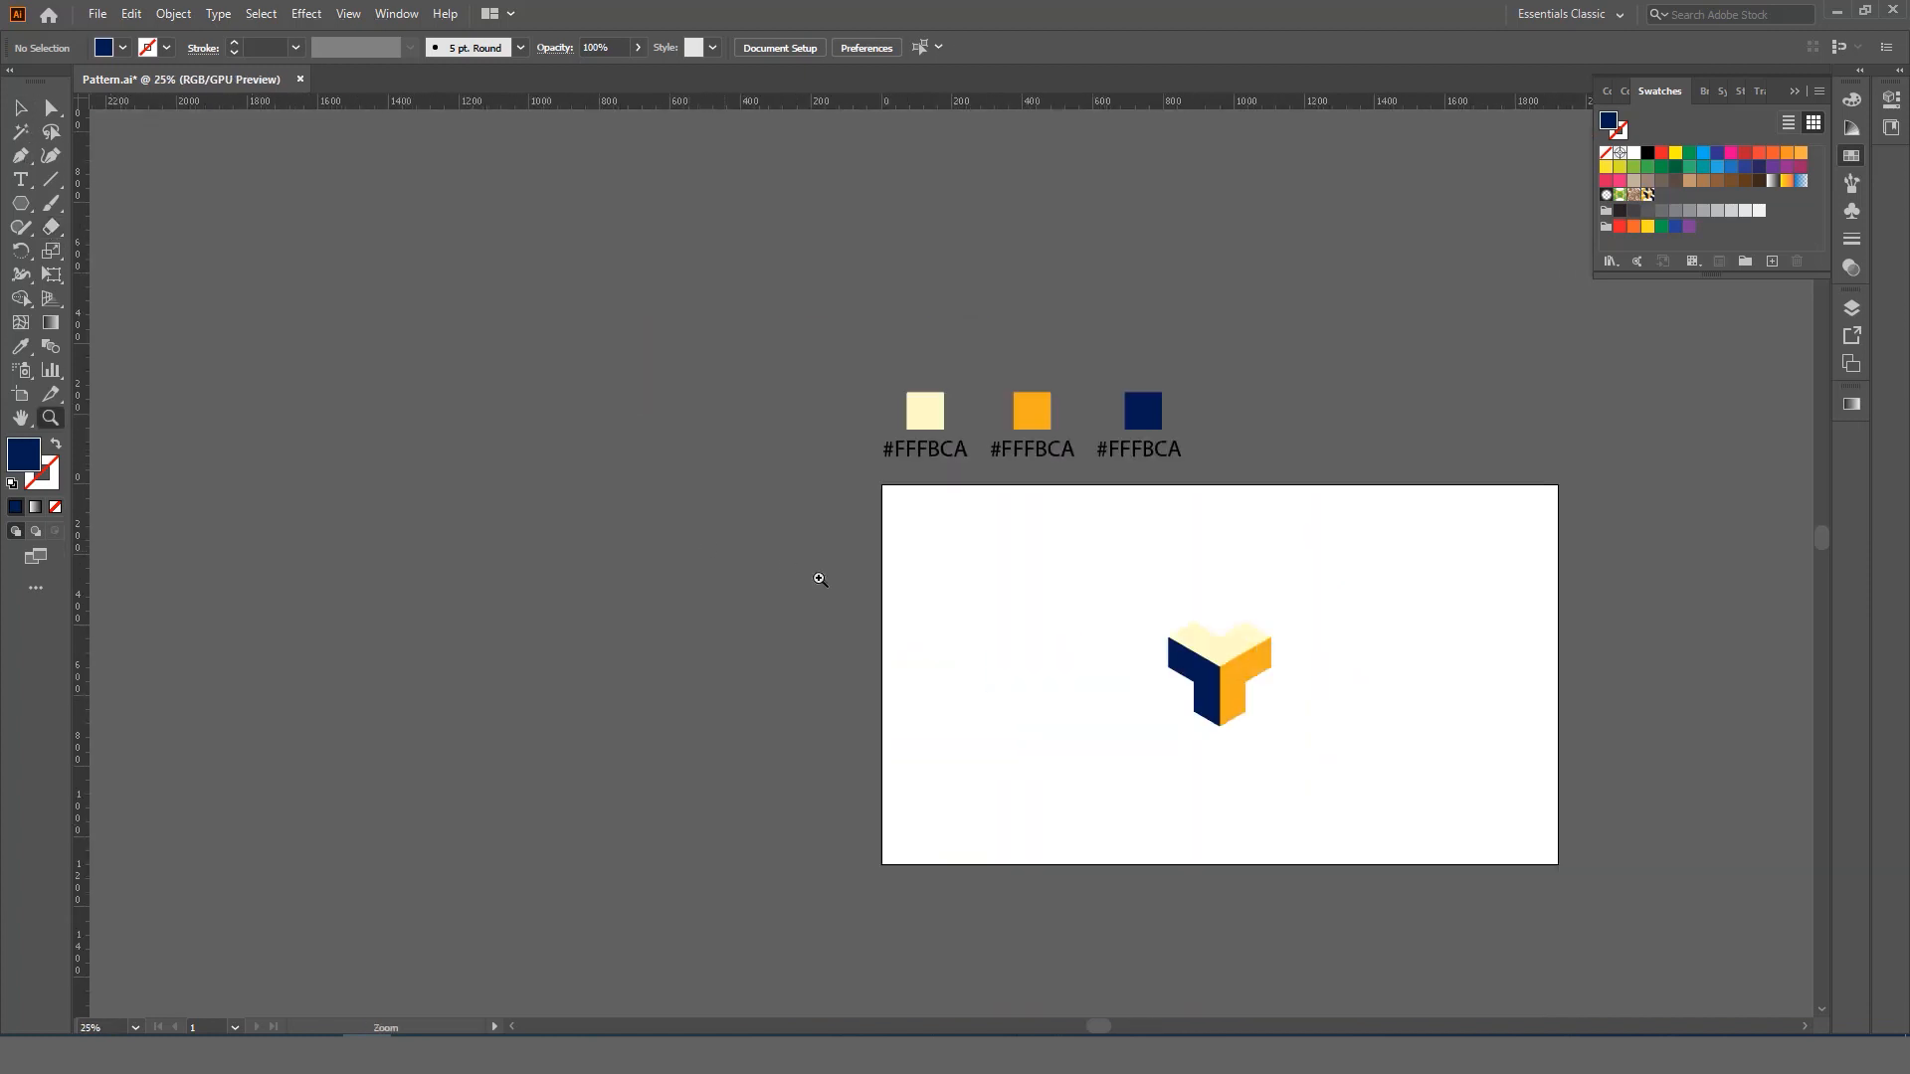
# - Delete the original three-color grouped shape from the middle of the artboard
pyautogui.moveTo(819, 576); pyautogui.dragTo(567, 528)
pyautogui.press('v')
pyautogui.scroll(1, 682, 567)
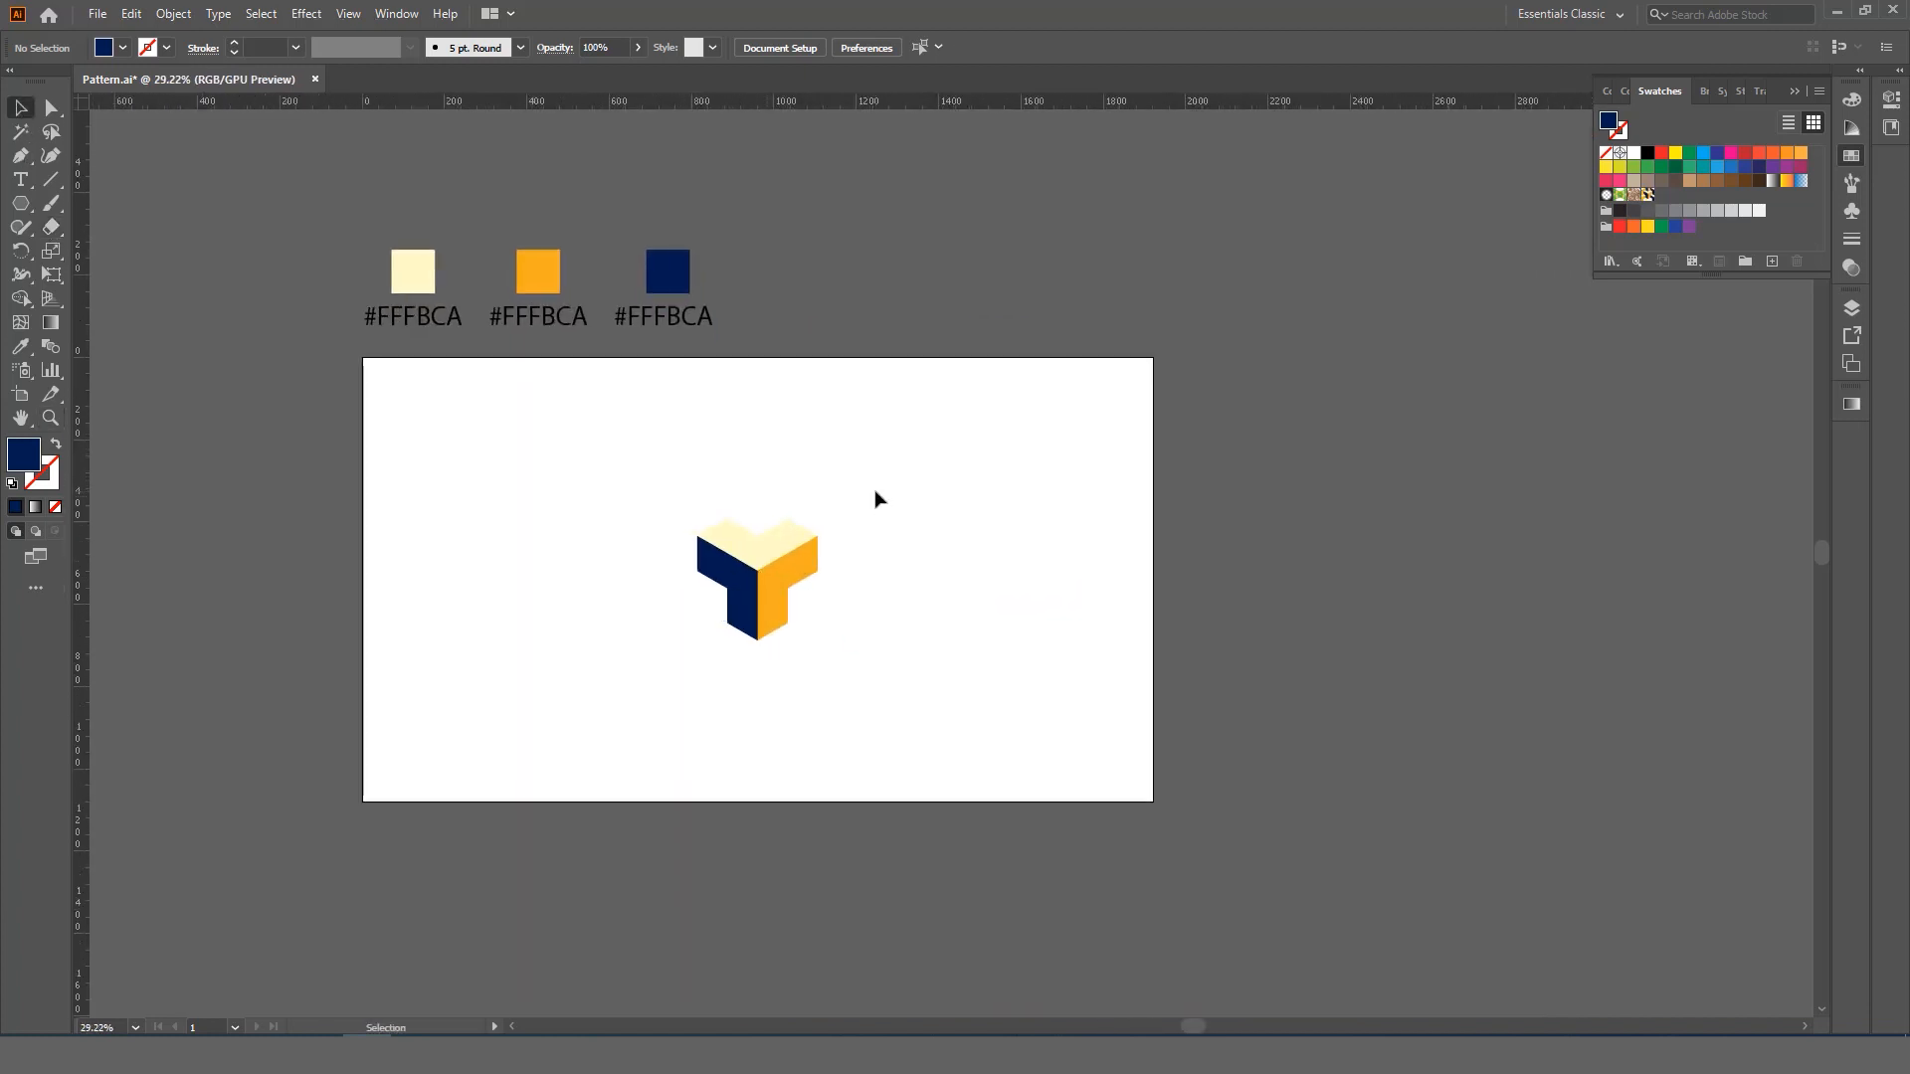
pyautogui.click(818, 558)
pyautogui.moveTo(899, 438); pyautogui.dragTo(671, 708)
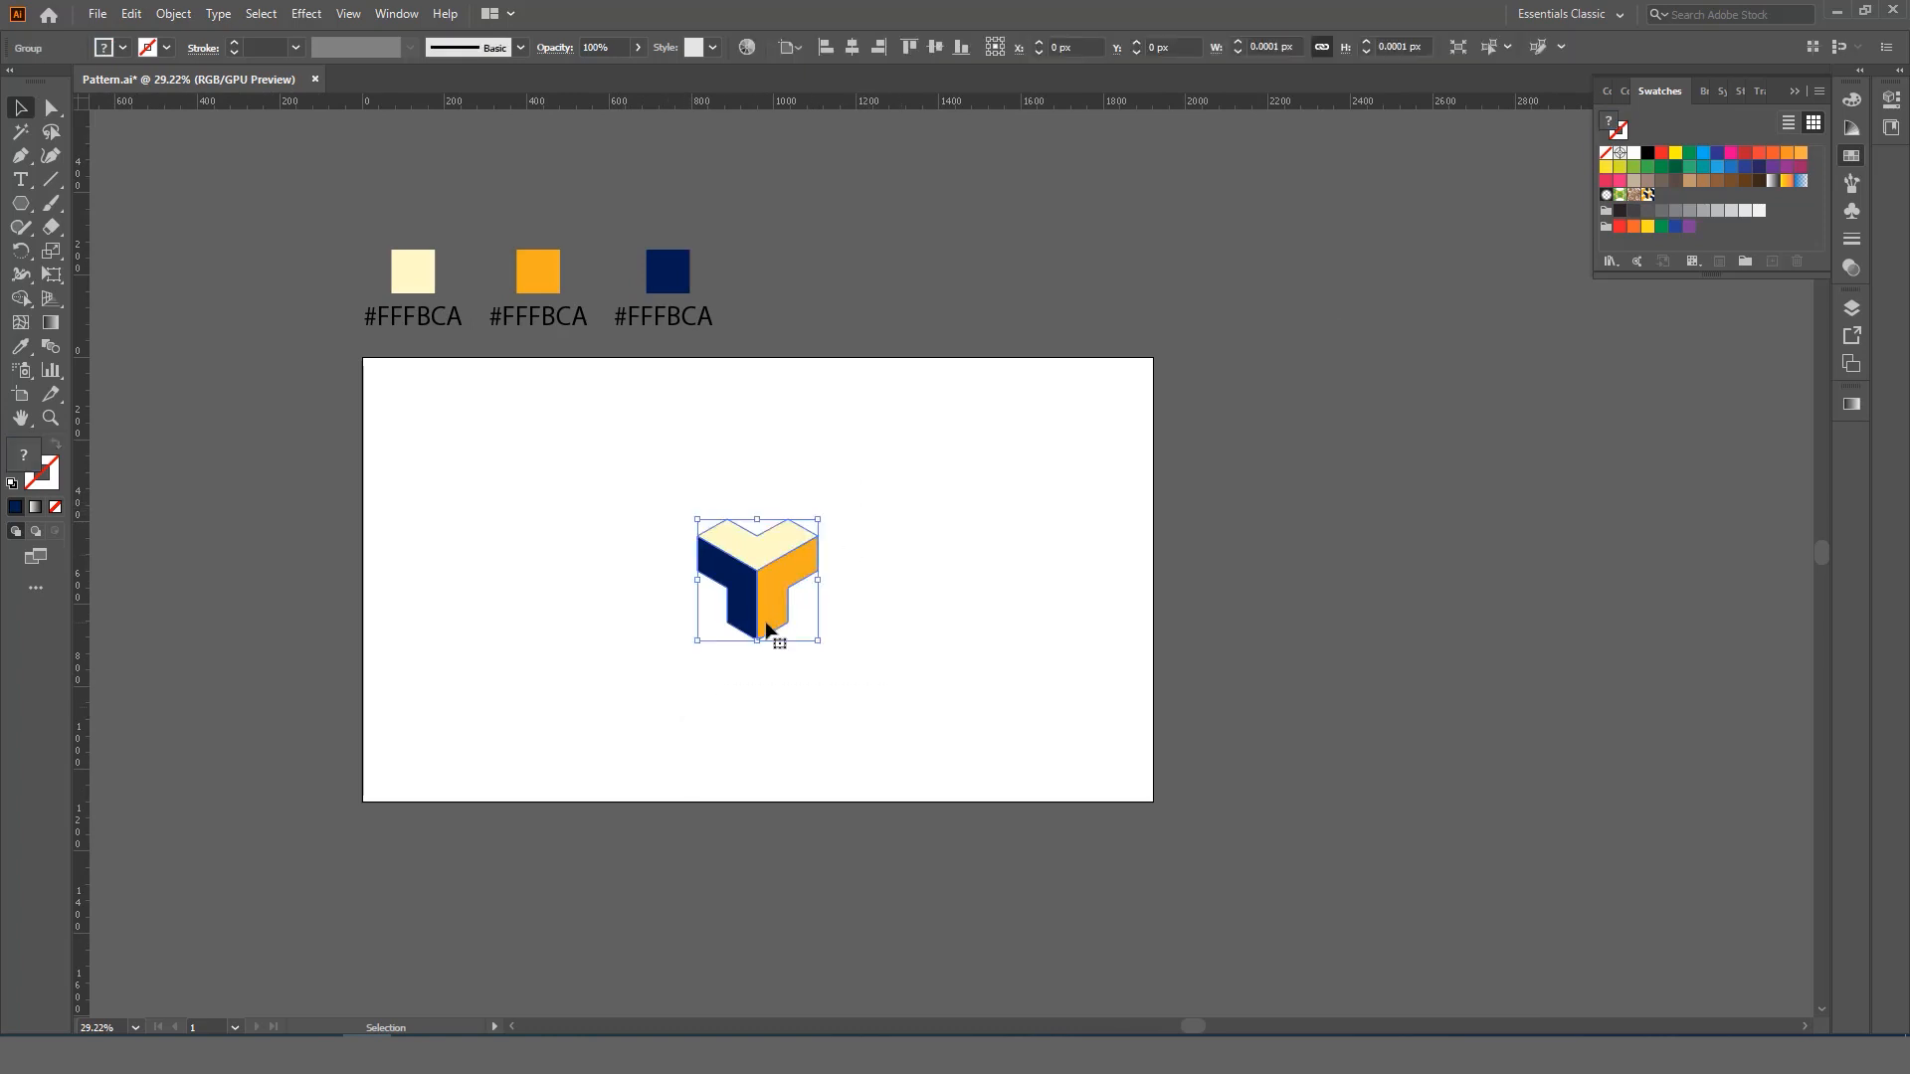
pyautogui.press('Delete')
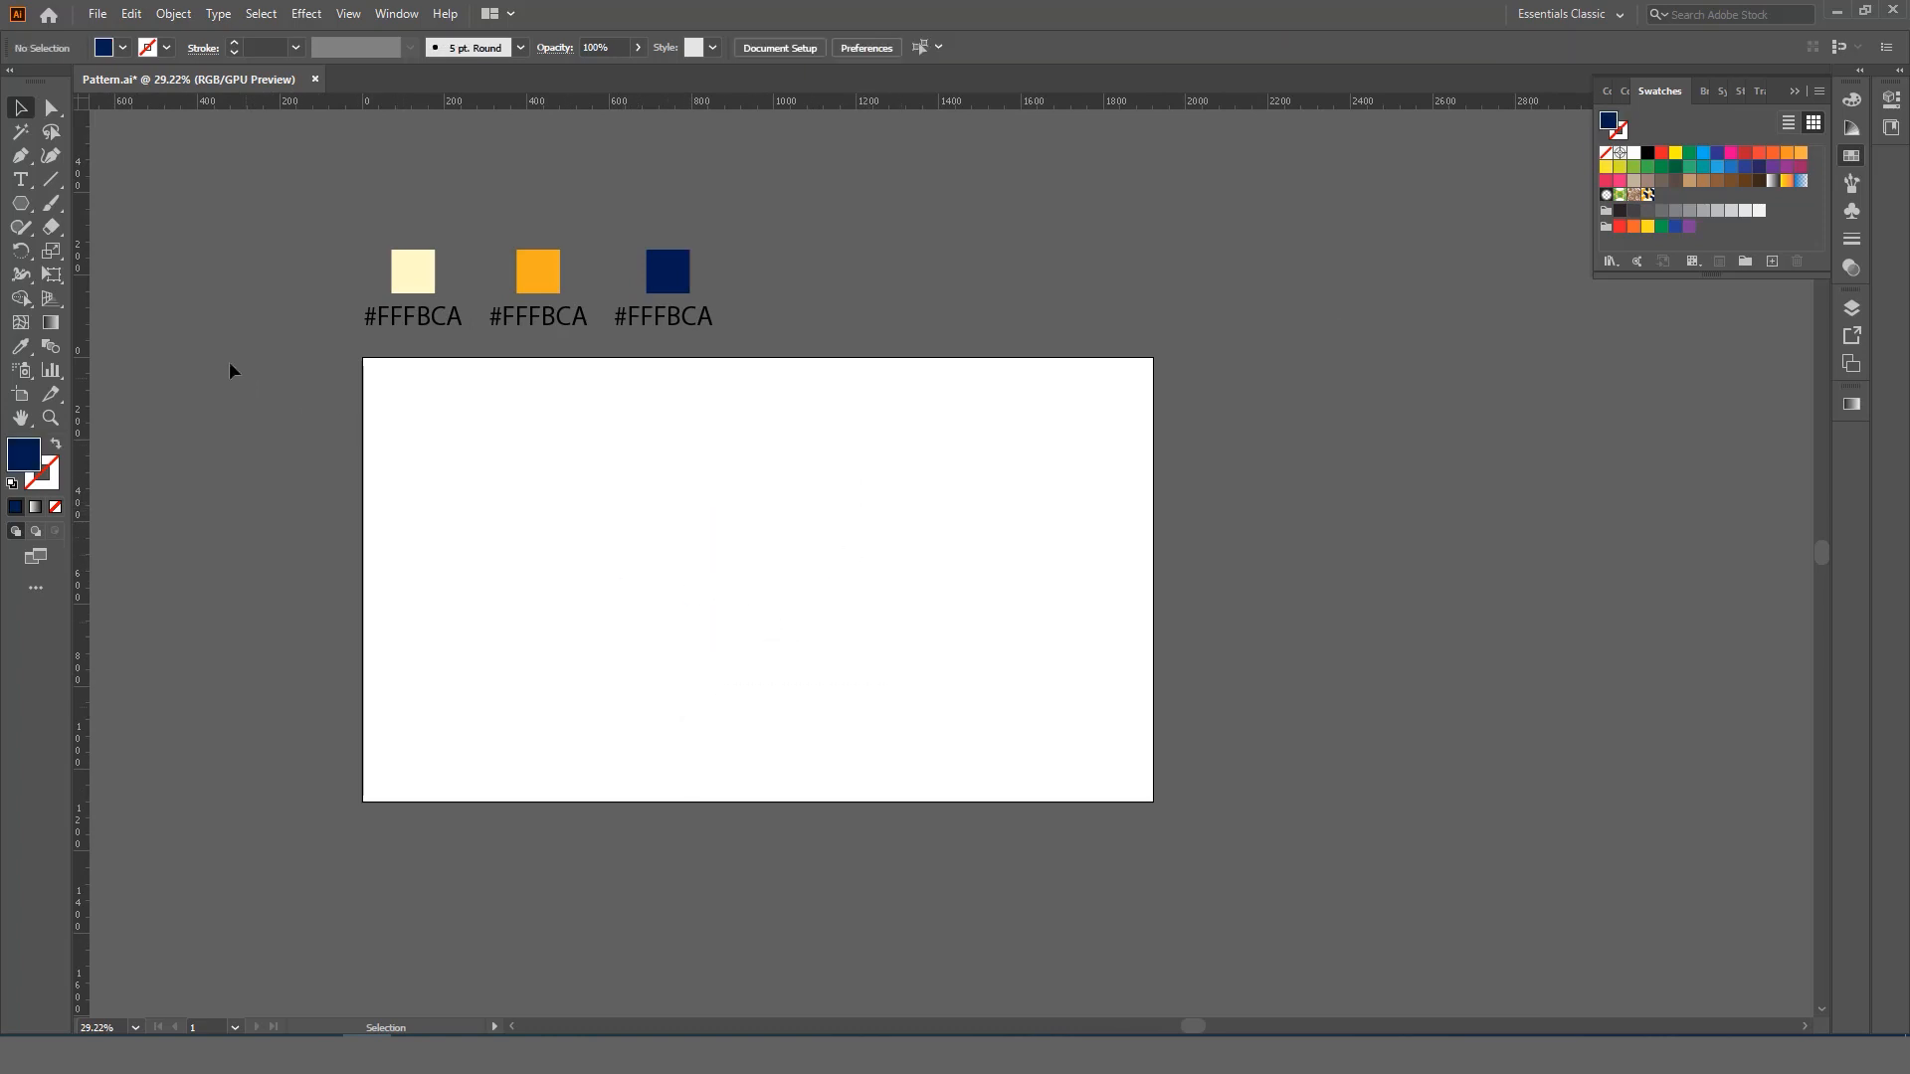
# - Draw a 1920 x 1080 px rectangle covering the whole artboard and fill it with the New Pattern swatch
pyautogui.moveTo(20, 203); pyautogui.dragTo(60, 210)
pyautogui.moveTo(361, 360); pyautogui.dragTo(1152, 801)
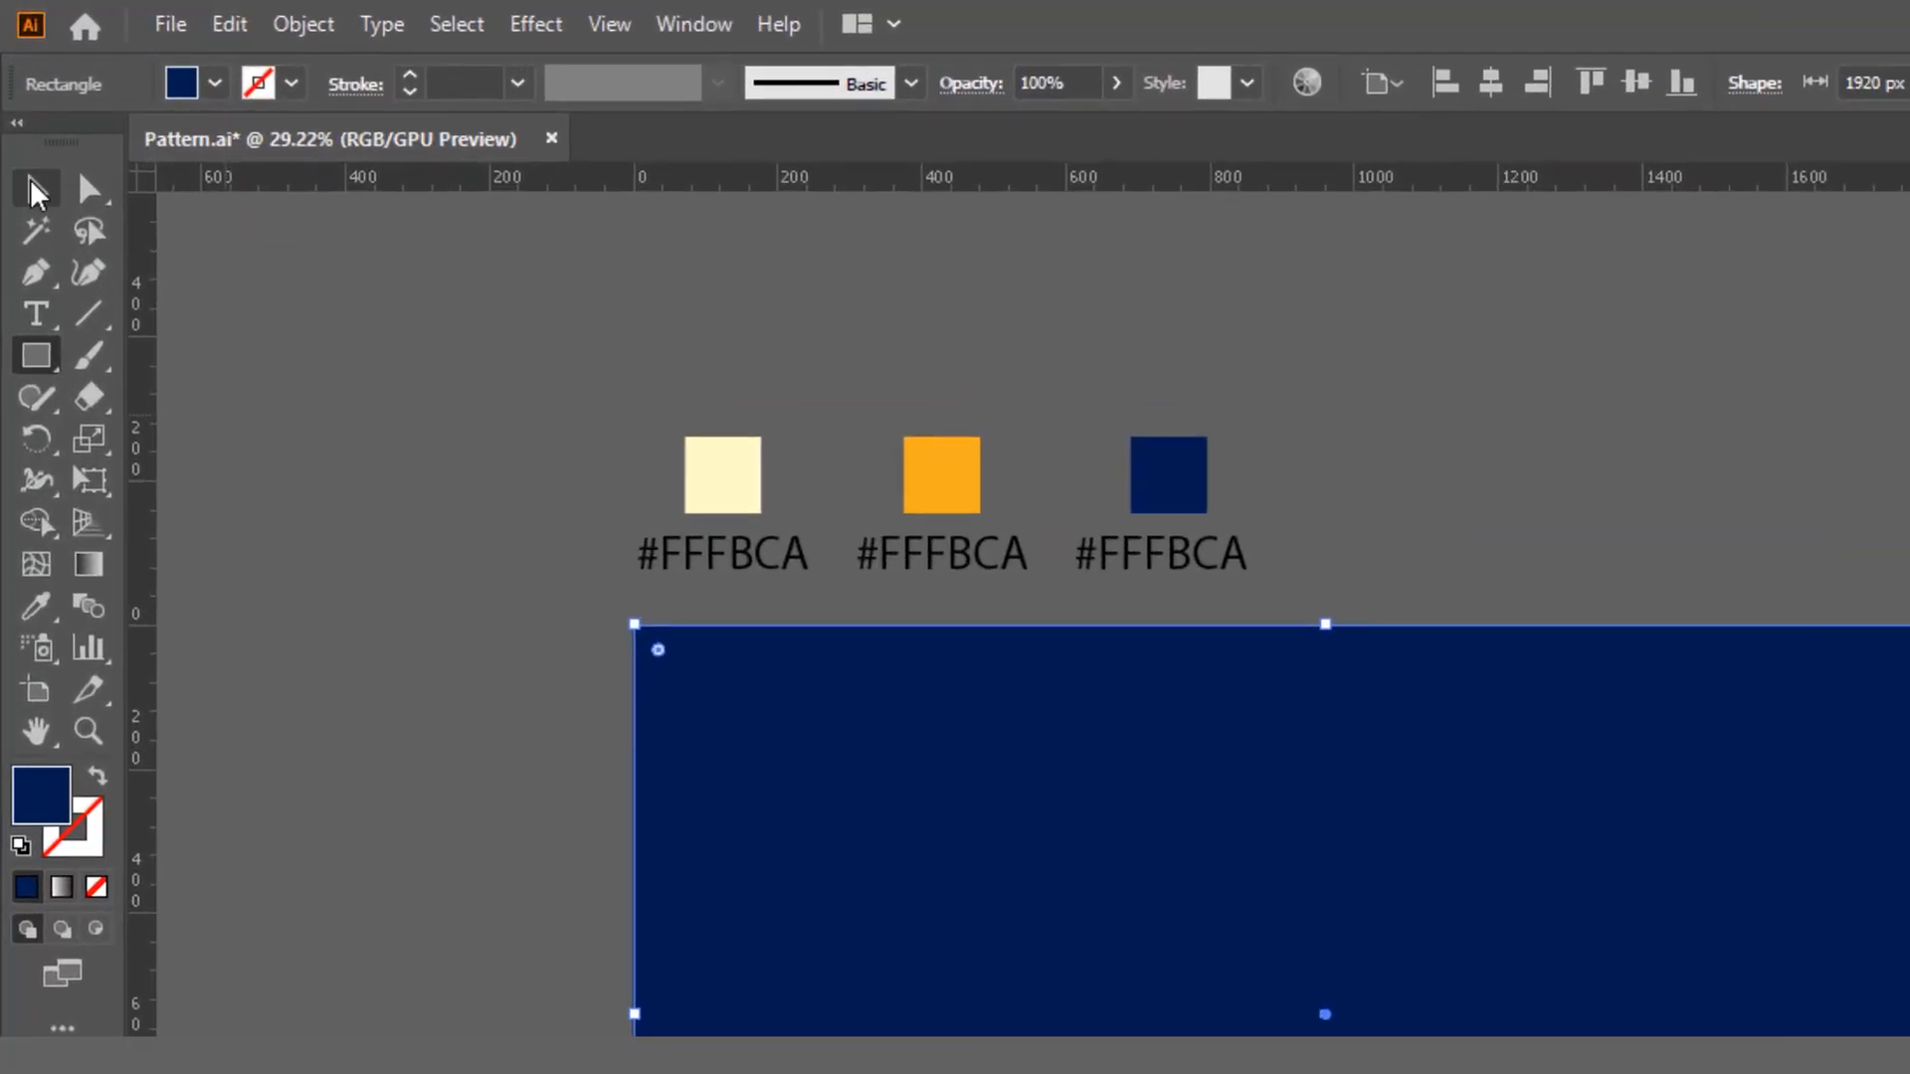
pyautogui.click(20, 108)
pyautogui.click(214, 85)
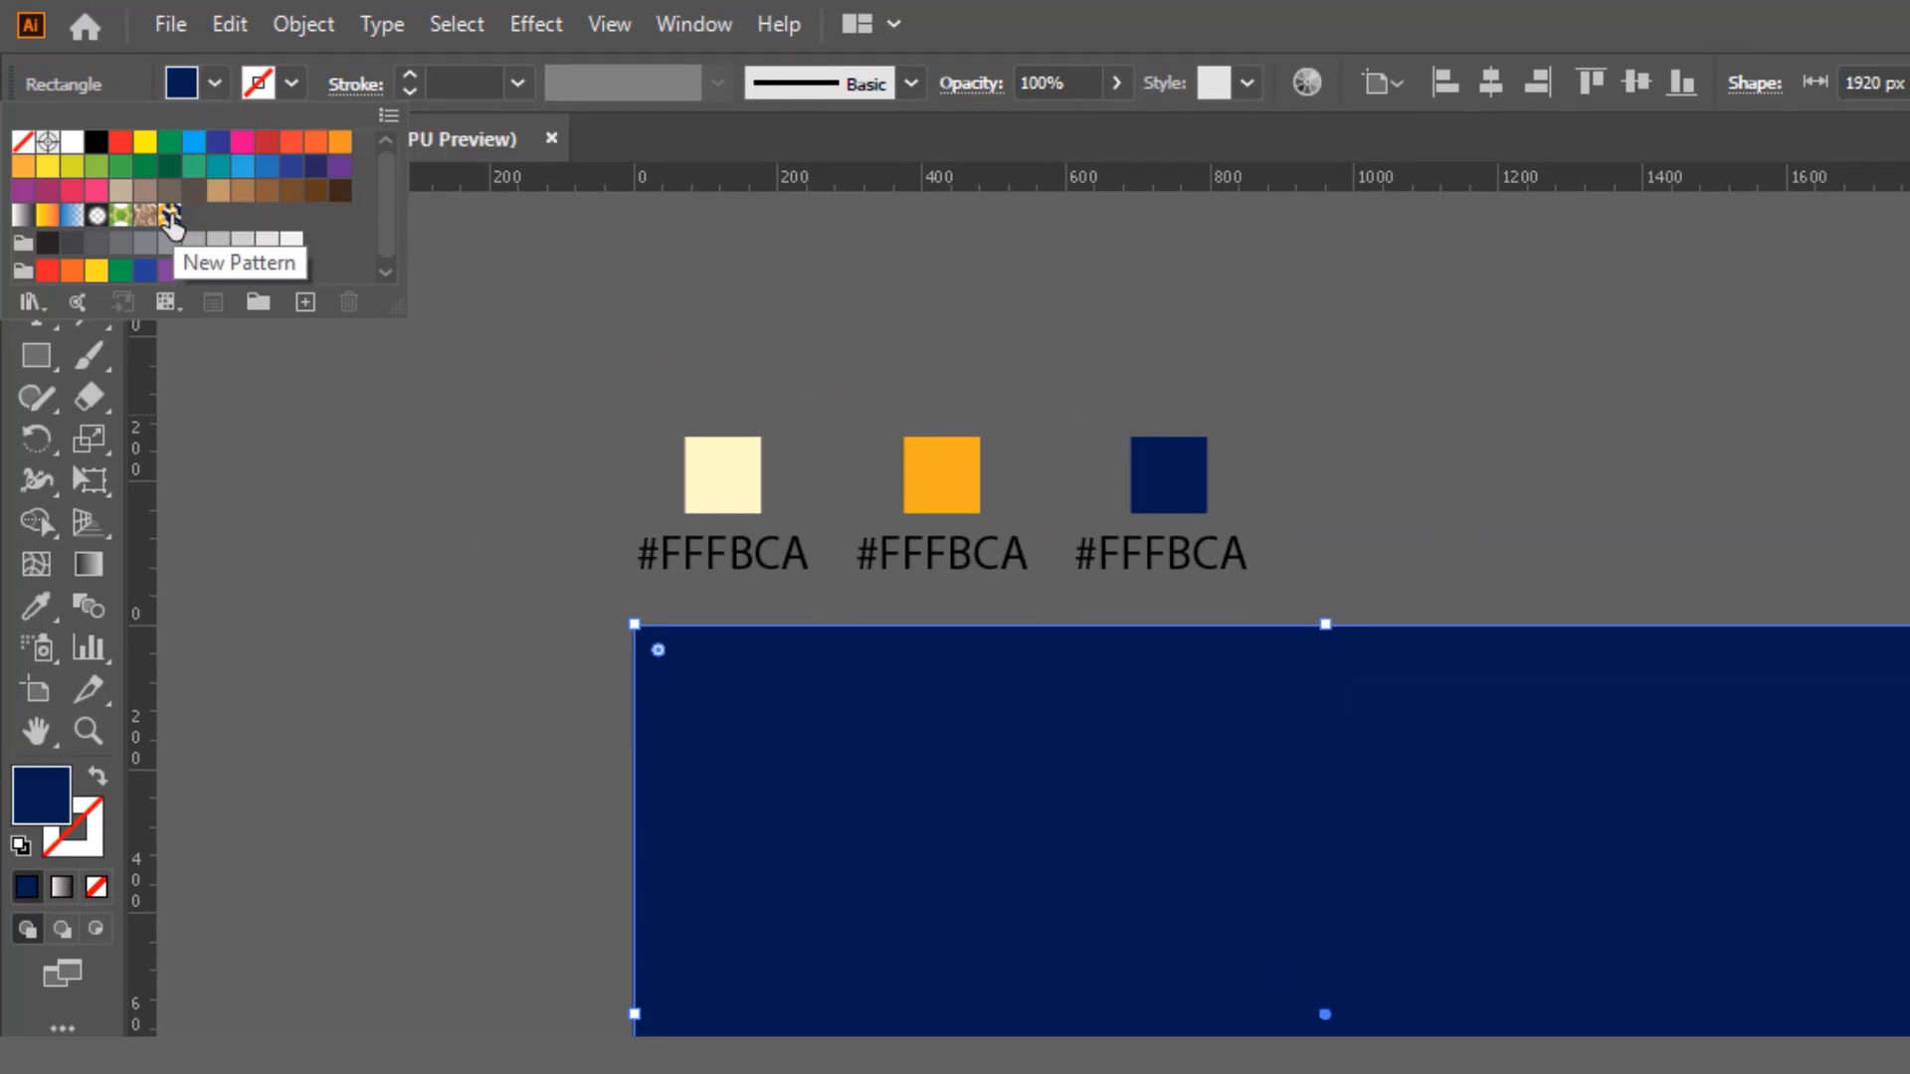
pyautogui.click(171, 221)
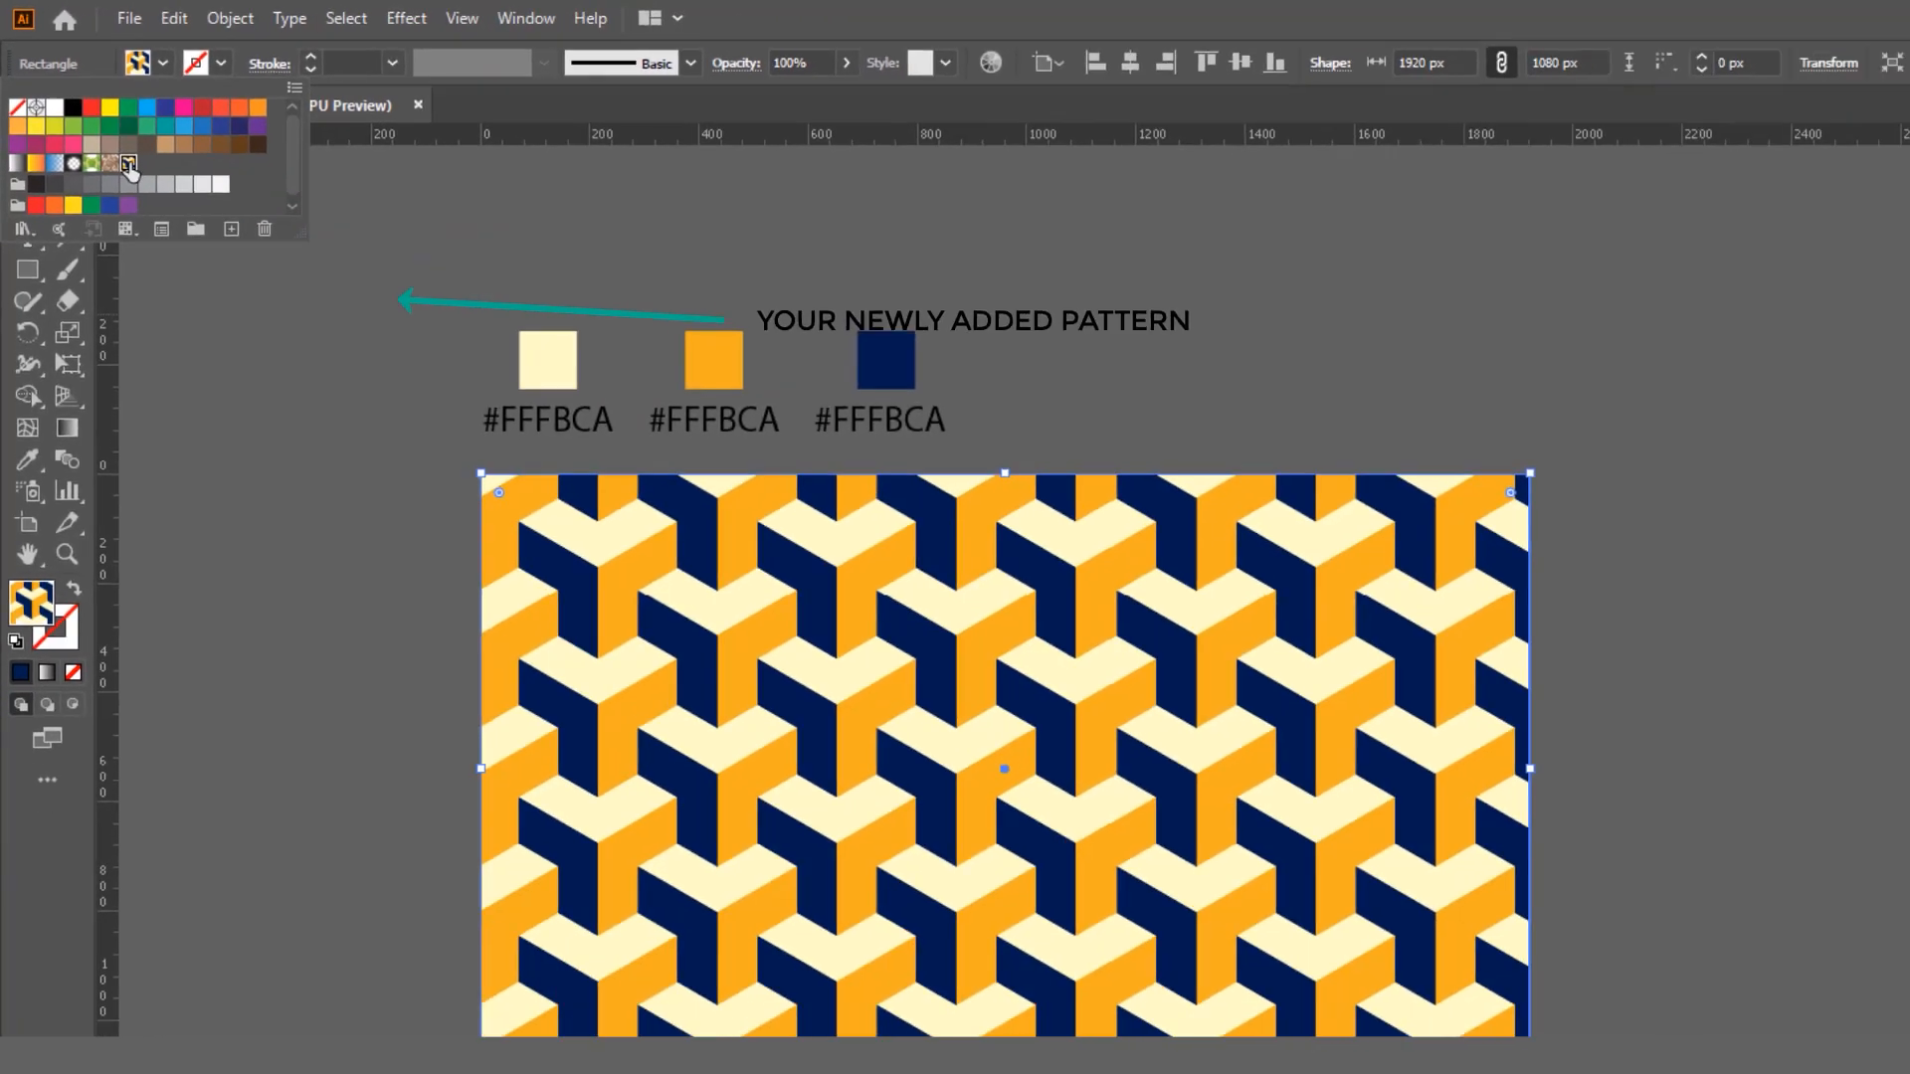